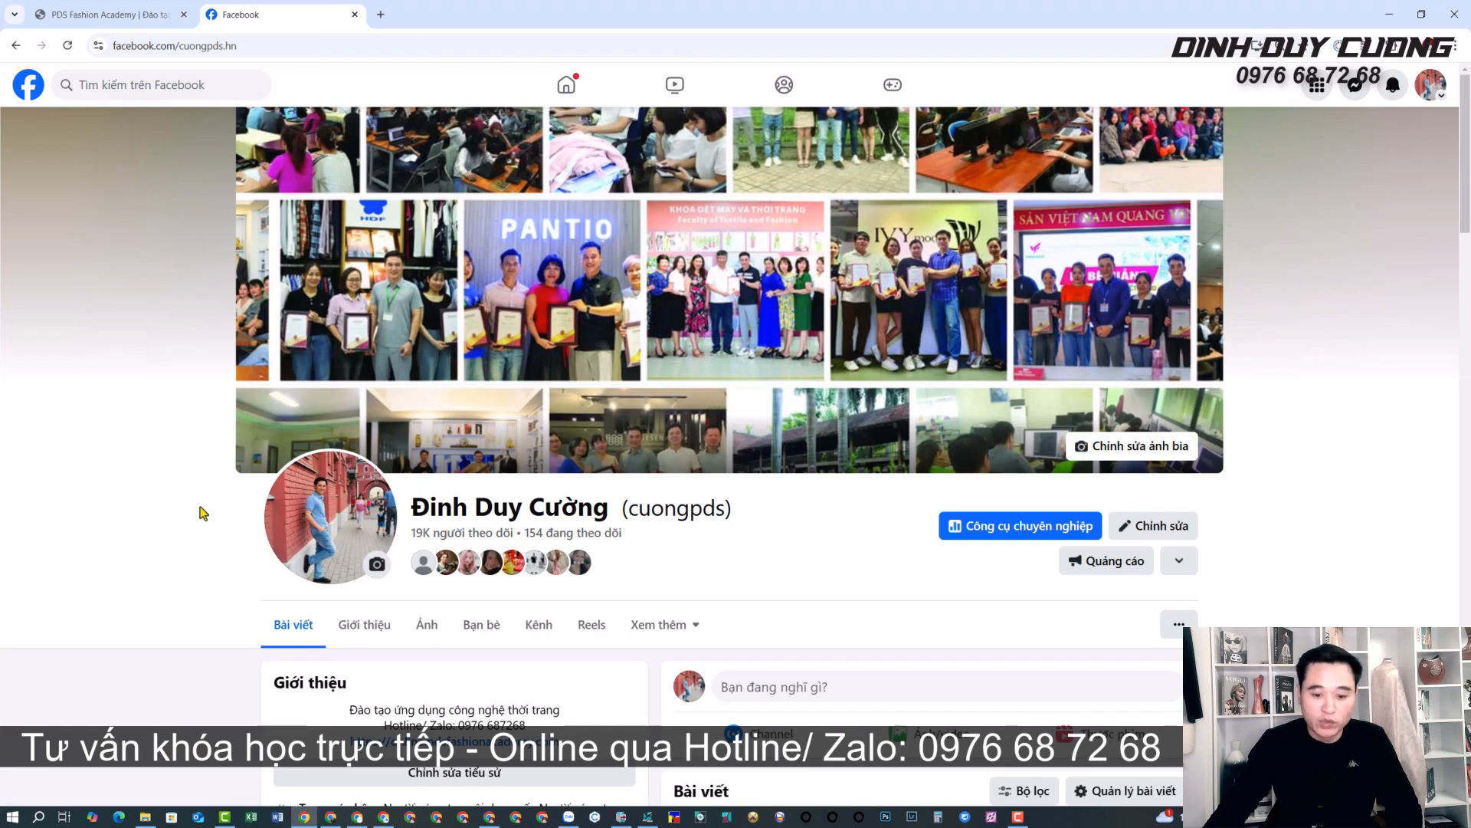
Step: Switch to the Pattern Design window holding the 20250116 VC FRONTX2 piece
left_click(648, 816)
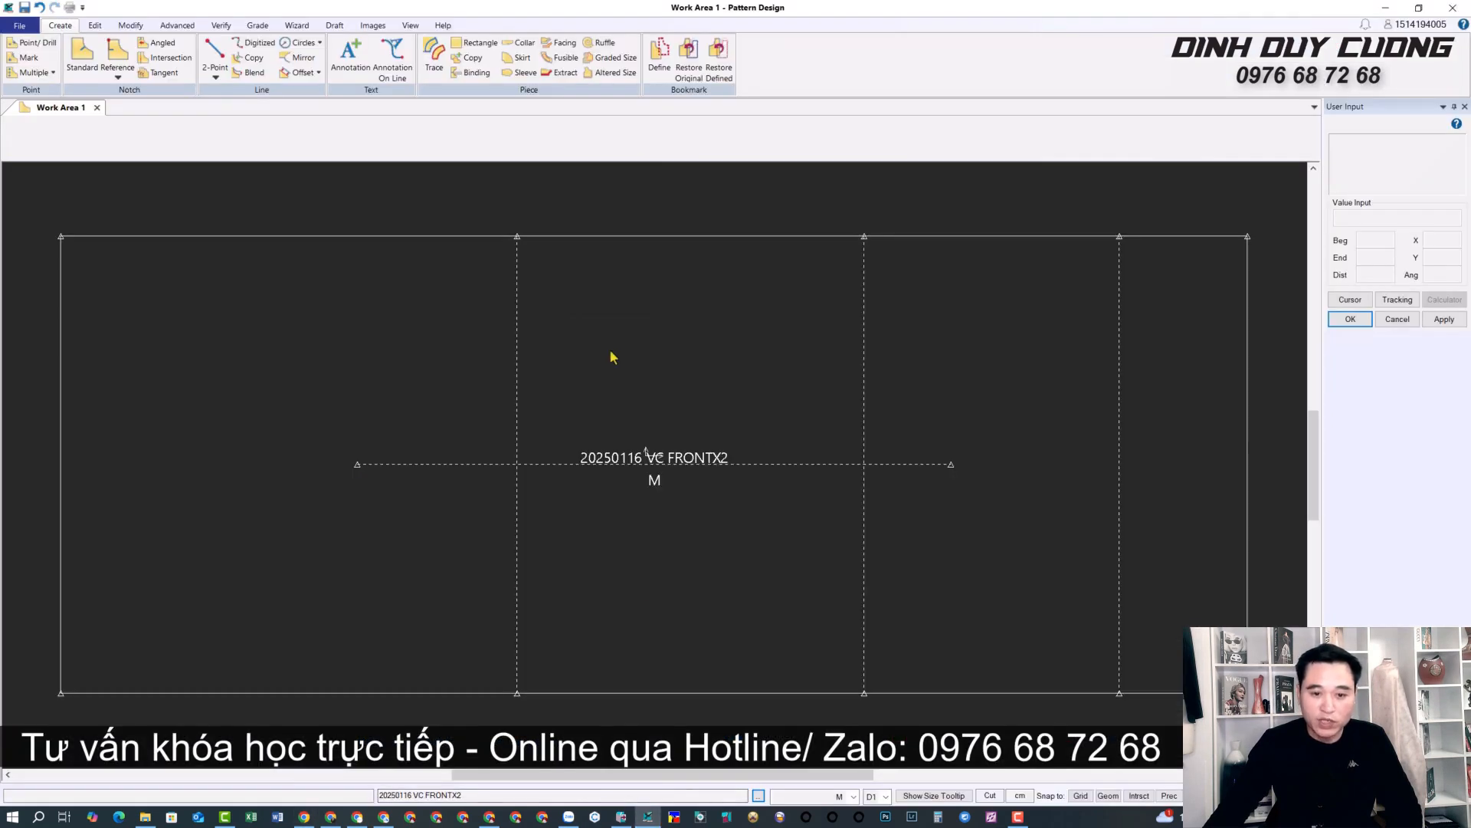
middle_click_drag(608, 363, 601, 368)
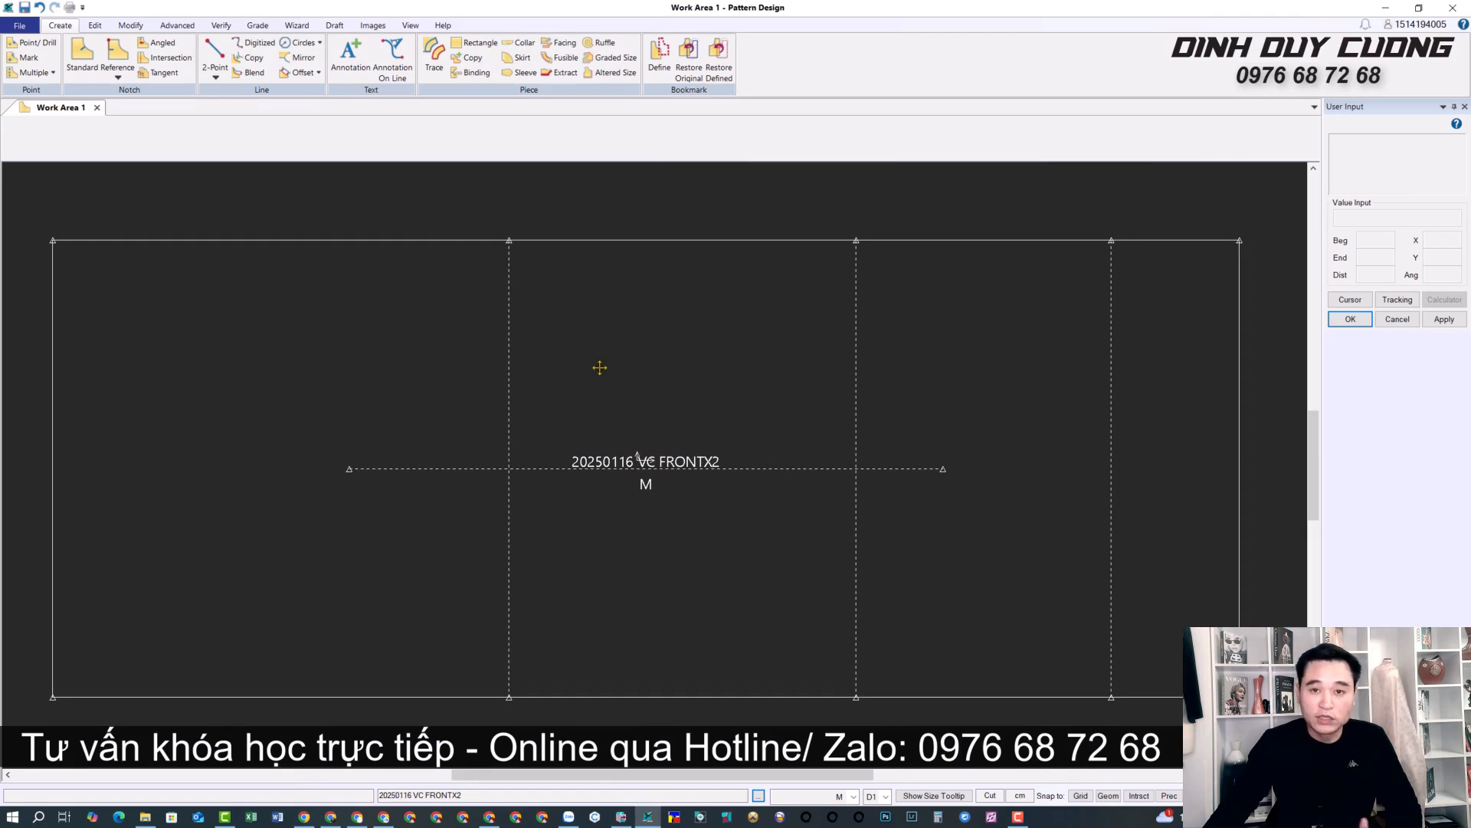
middle_click_drag(601, 366, 602, 353)
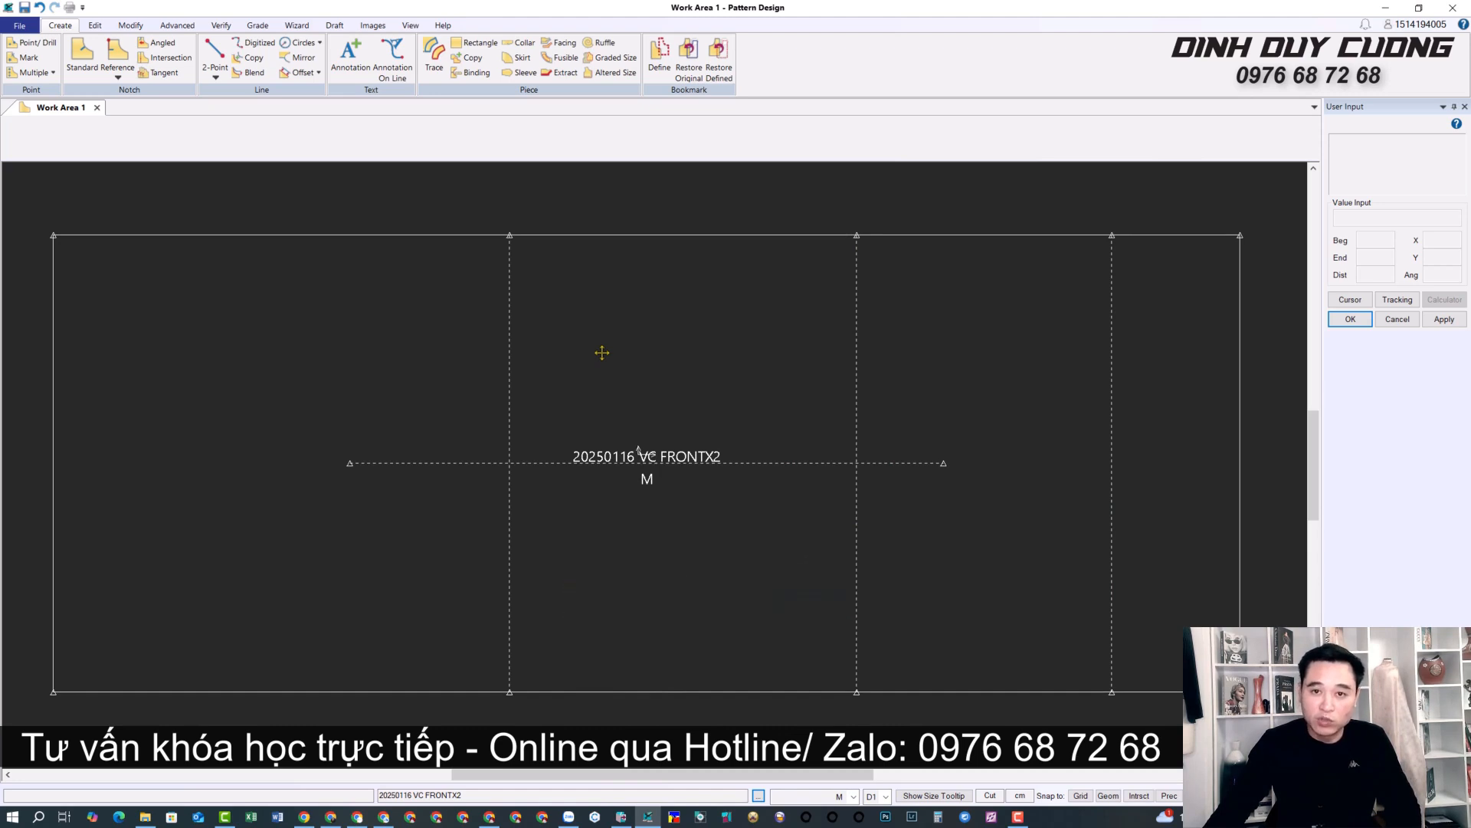
middle_click_drag(602, 353, 311, 296)
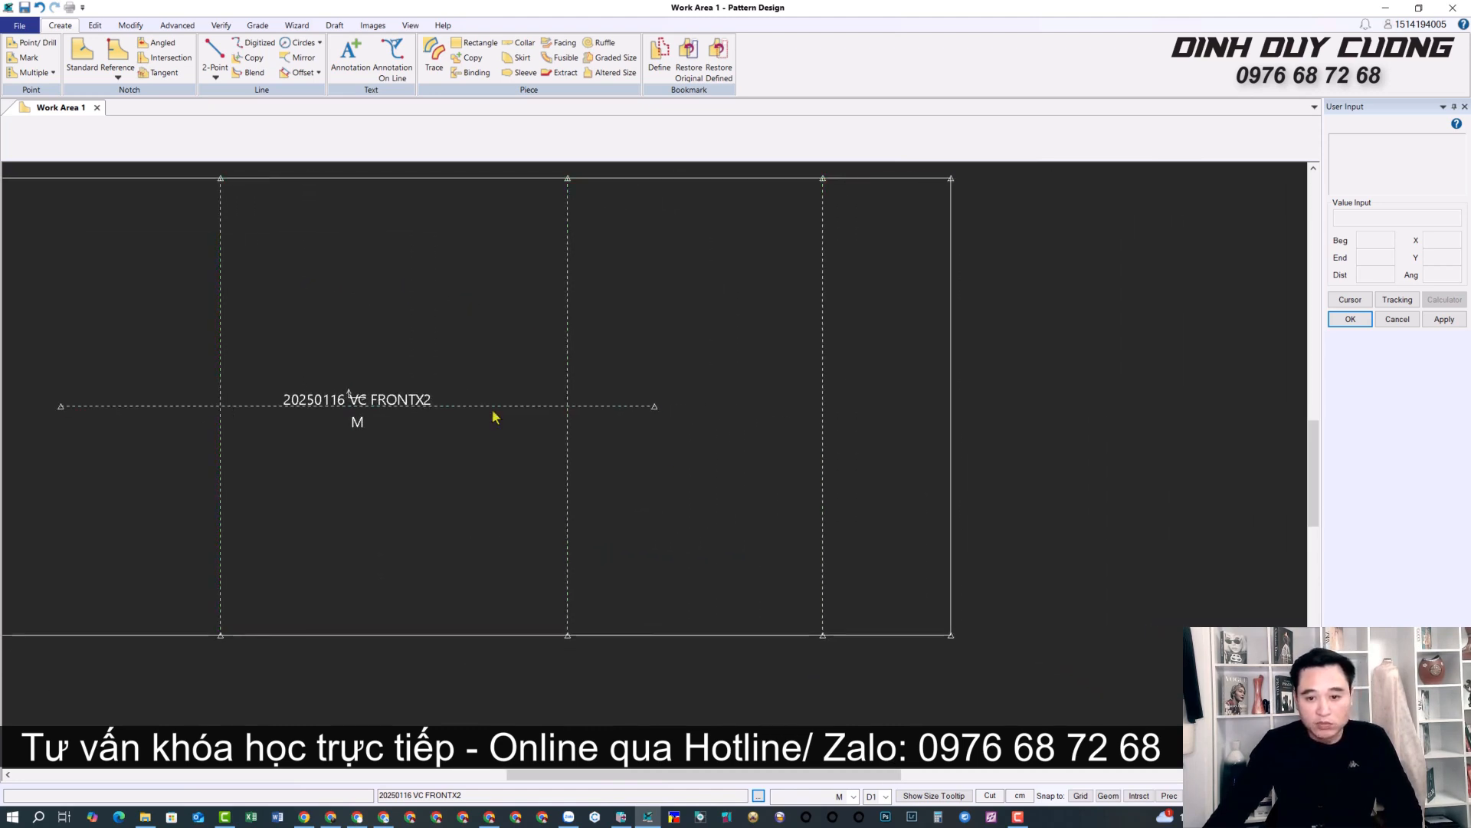
scroll(950, 556, "up", 1)
scroll(987, 576, "up", 1)
middle_click_drag(765, 483, 526, 467)
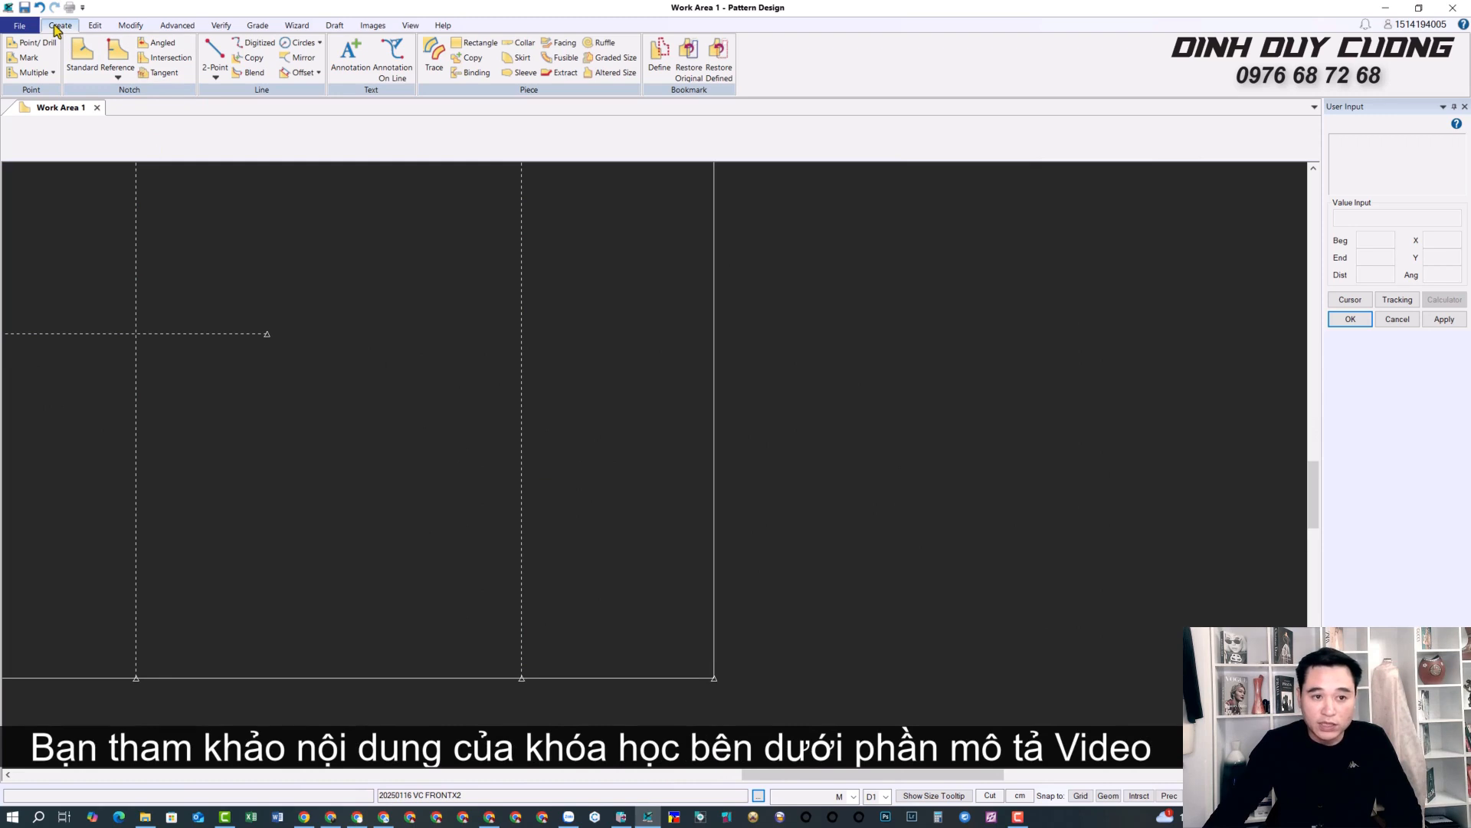
Step: Offset the piece's lower horizontal edge inward with Offset Even at a distance of -8 cm
left_click(318, 73)
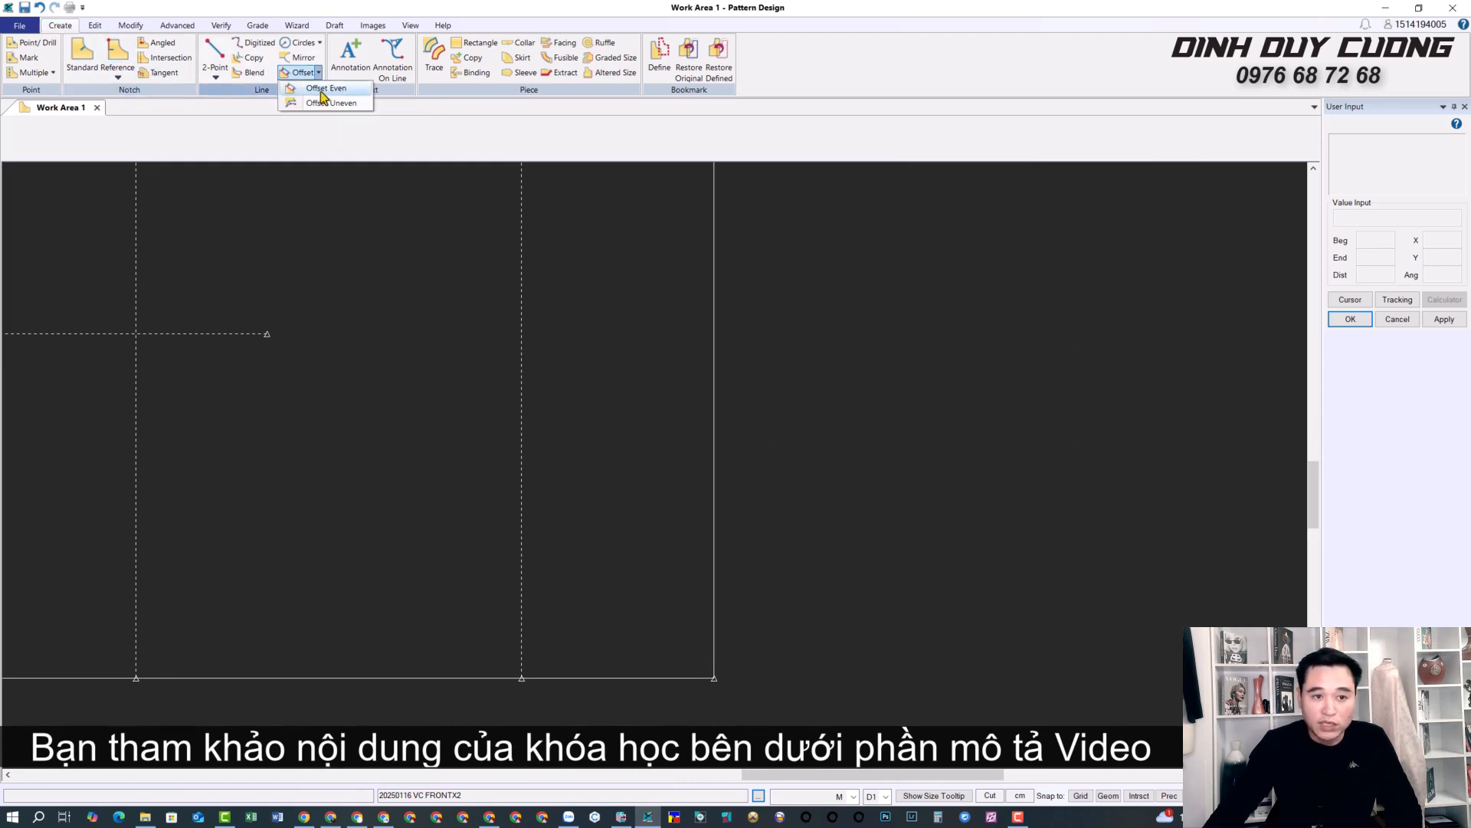
left_click(323, 89)
left_click(638, 679)
right_click(639, 679)
left_click(643, 685)
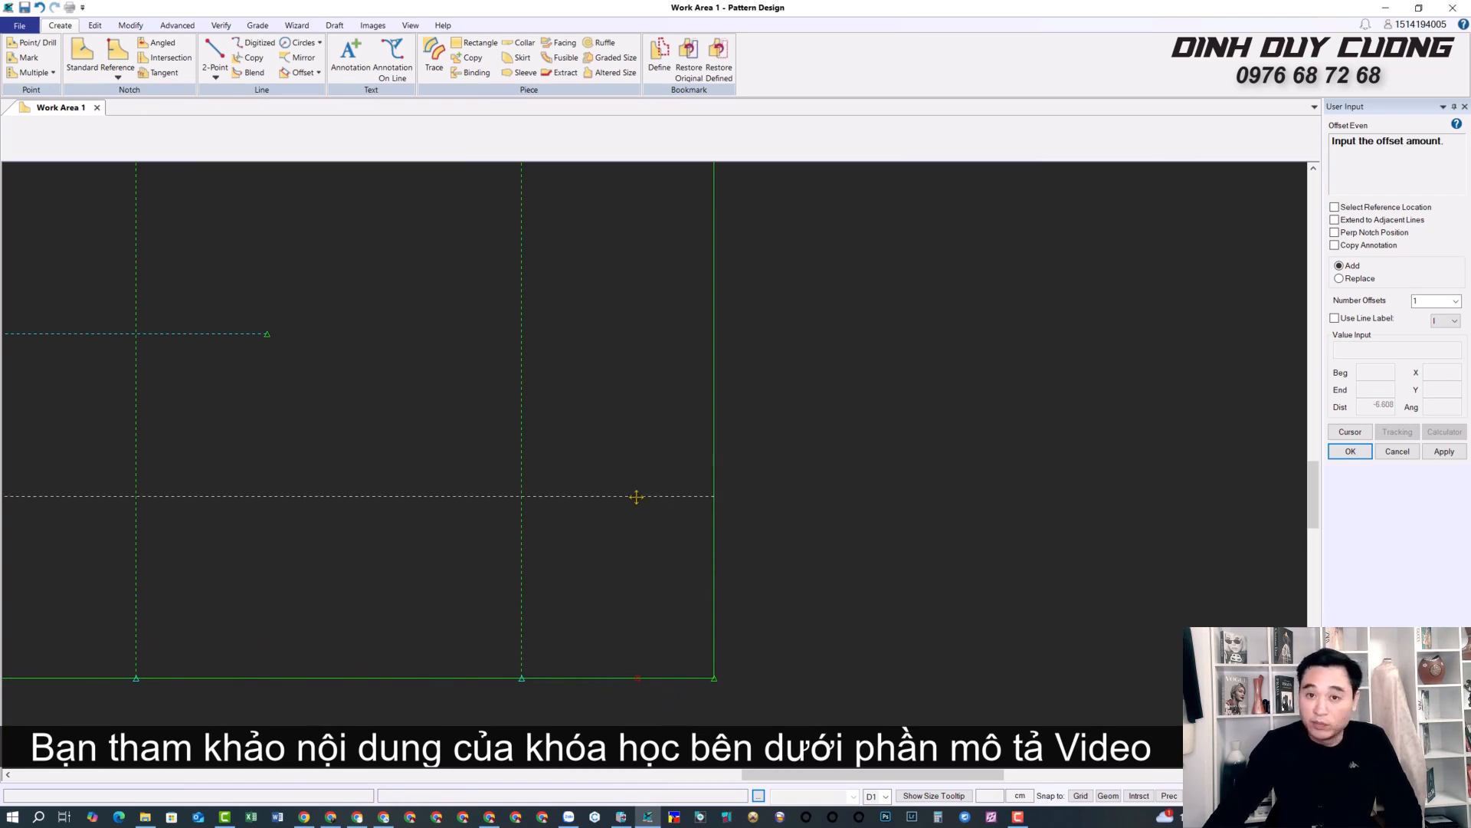
left_click(637, 497)
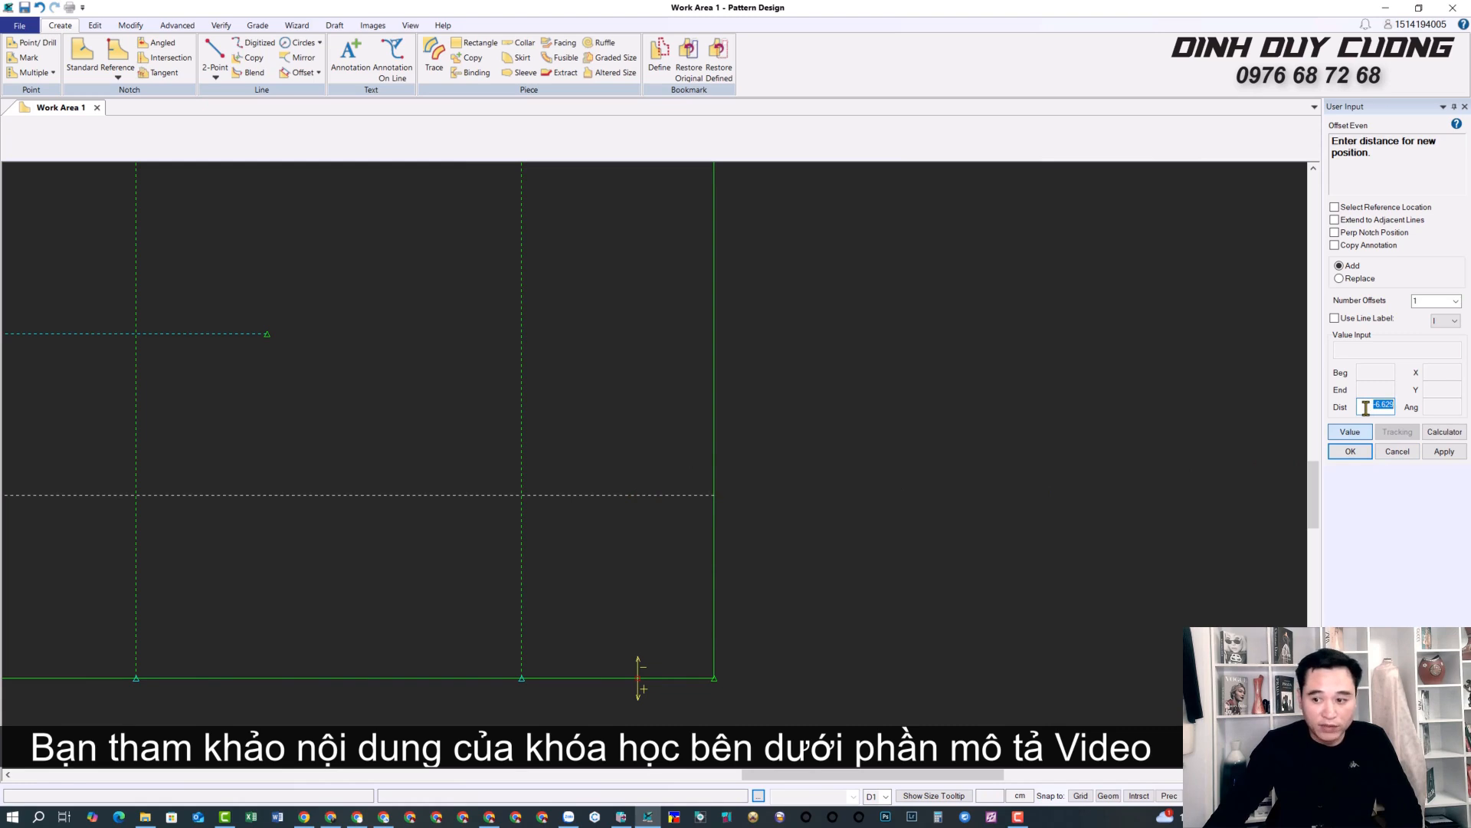
type("-8")
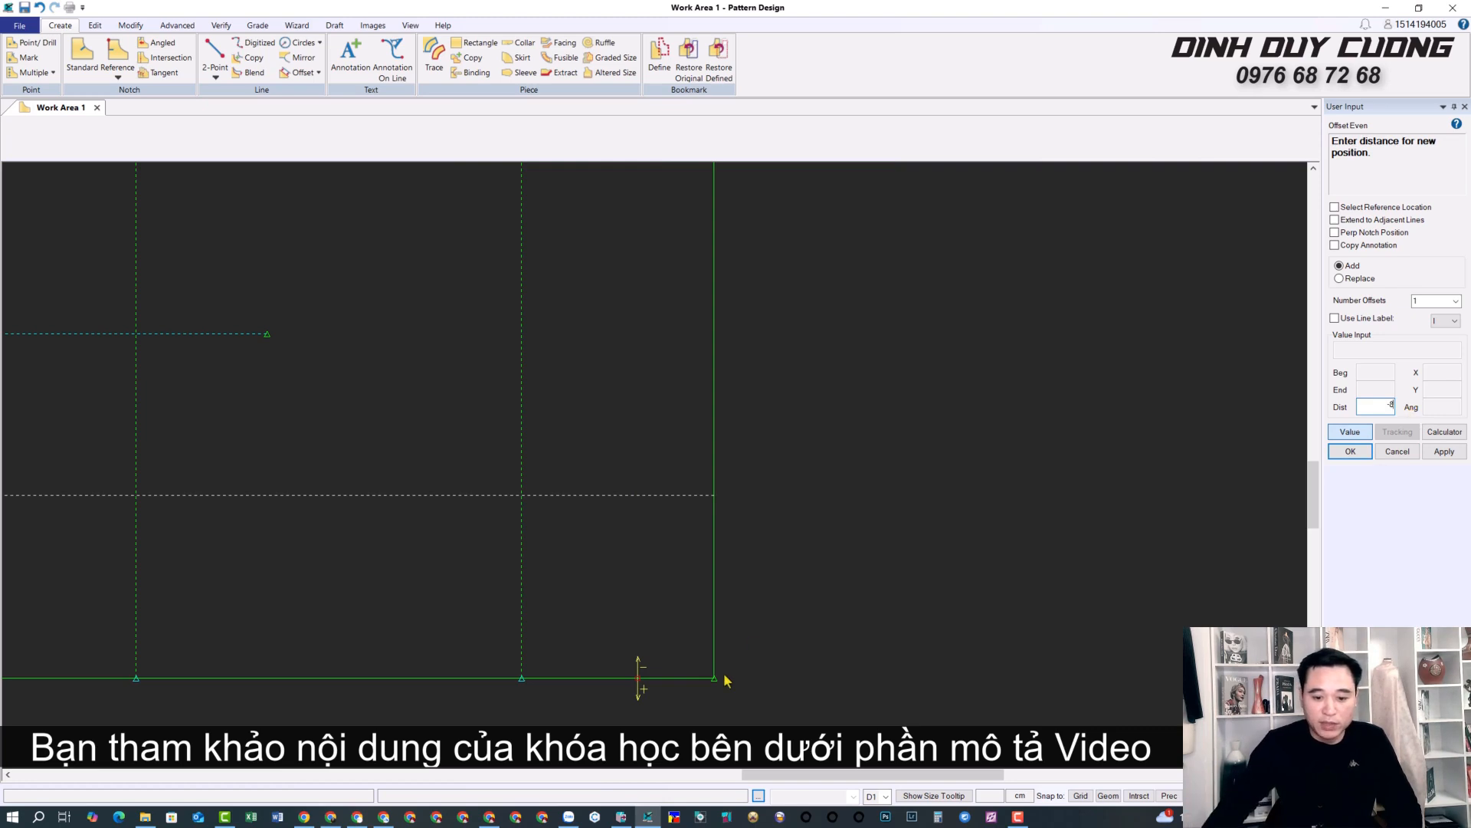
left_click(655, 675)
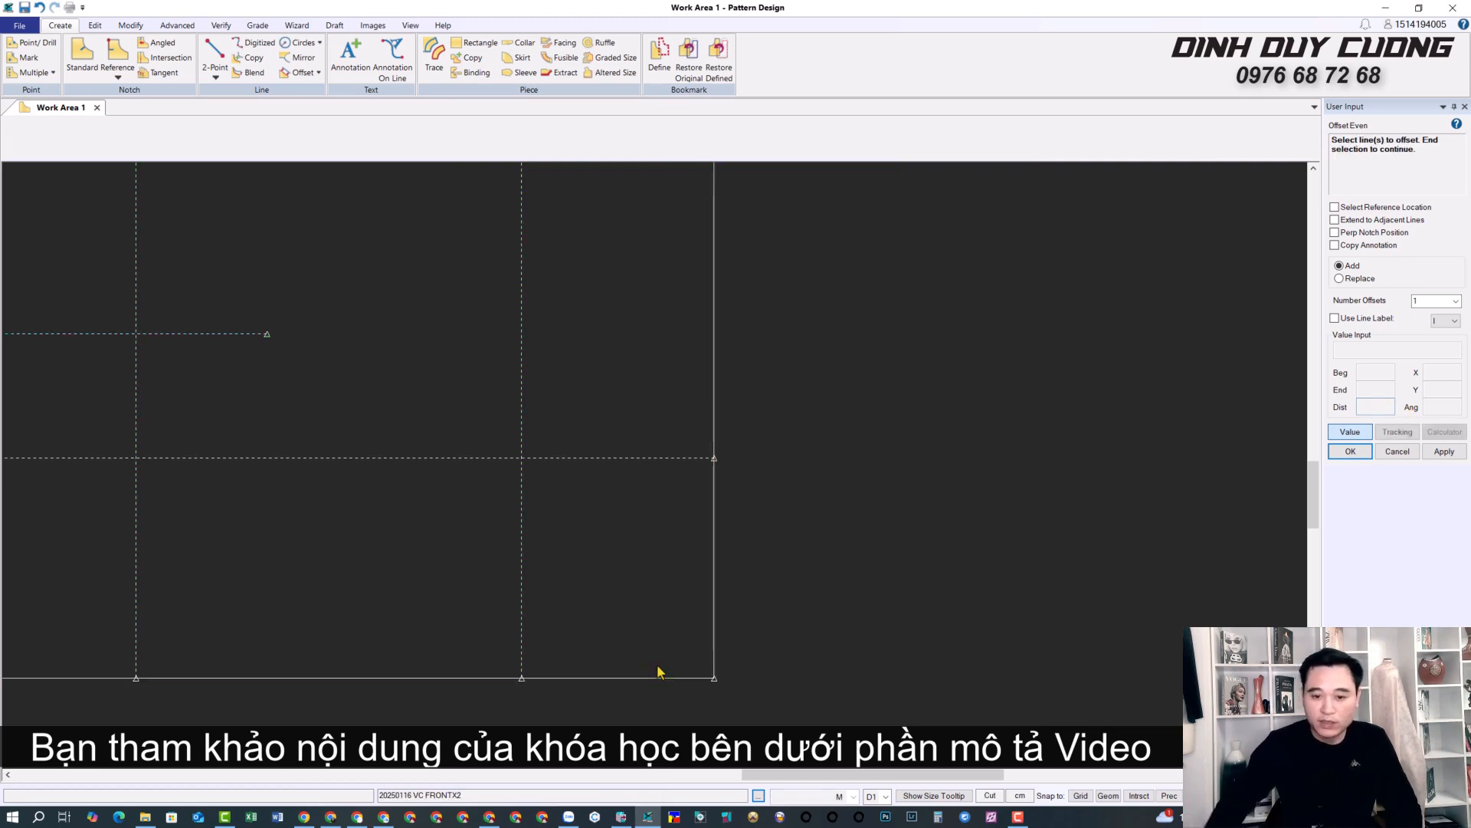
right_click(546, 384)
left_click(589, 392)
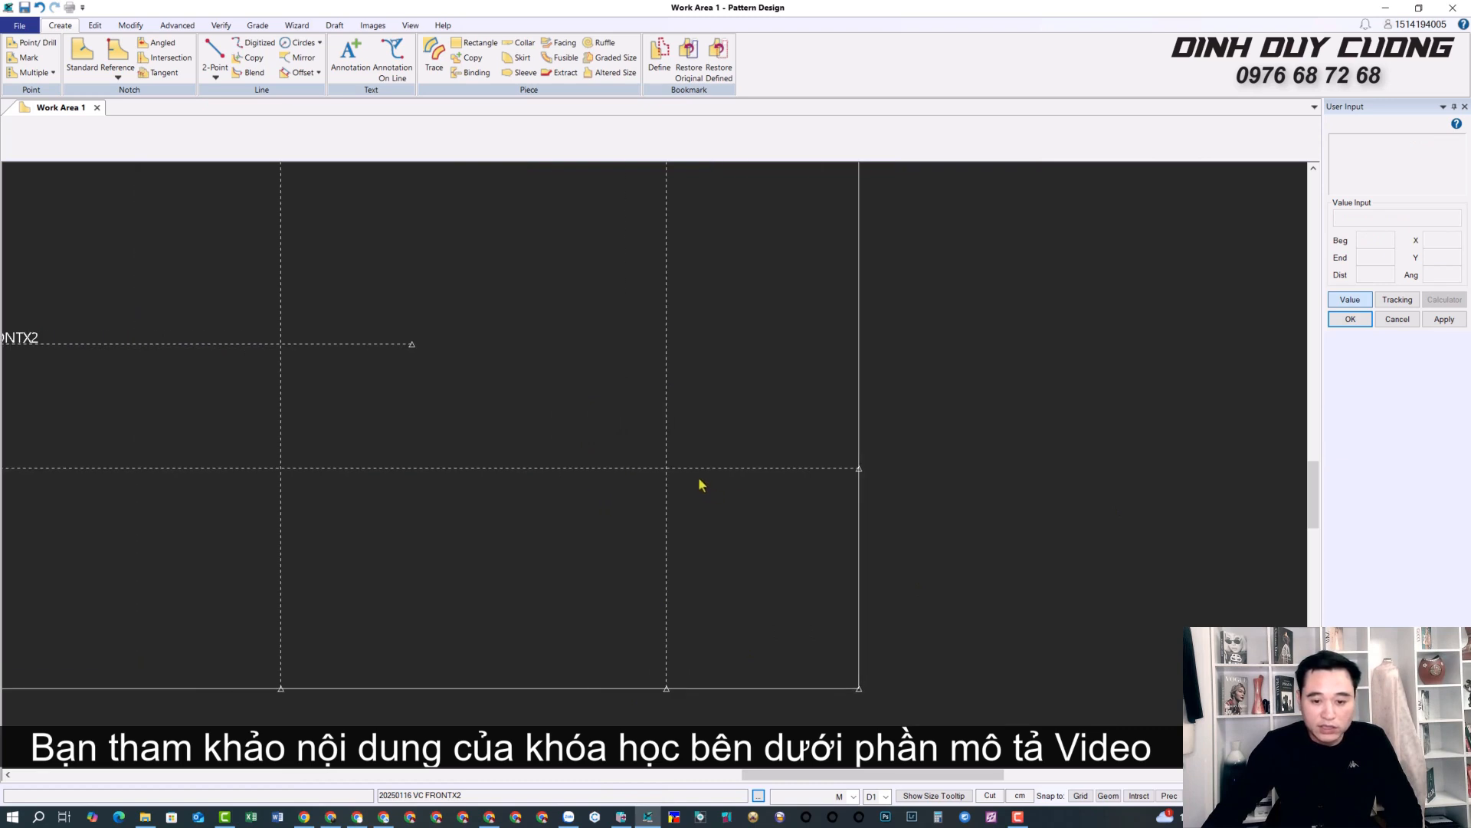
Step: Offset the piece's lower horizontal edge inward a second time with Offset Even at a distance of -18 cm
middle_click_drag(742, 493, 614, 548)
scroll(601, 628, "down", 2)
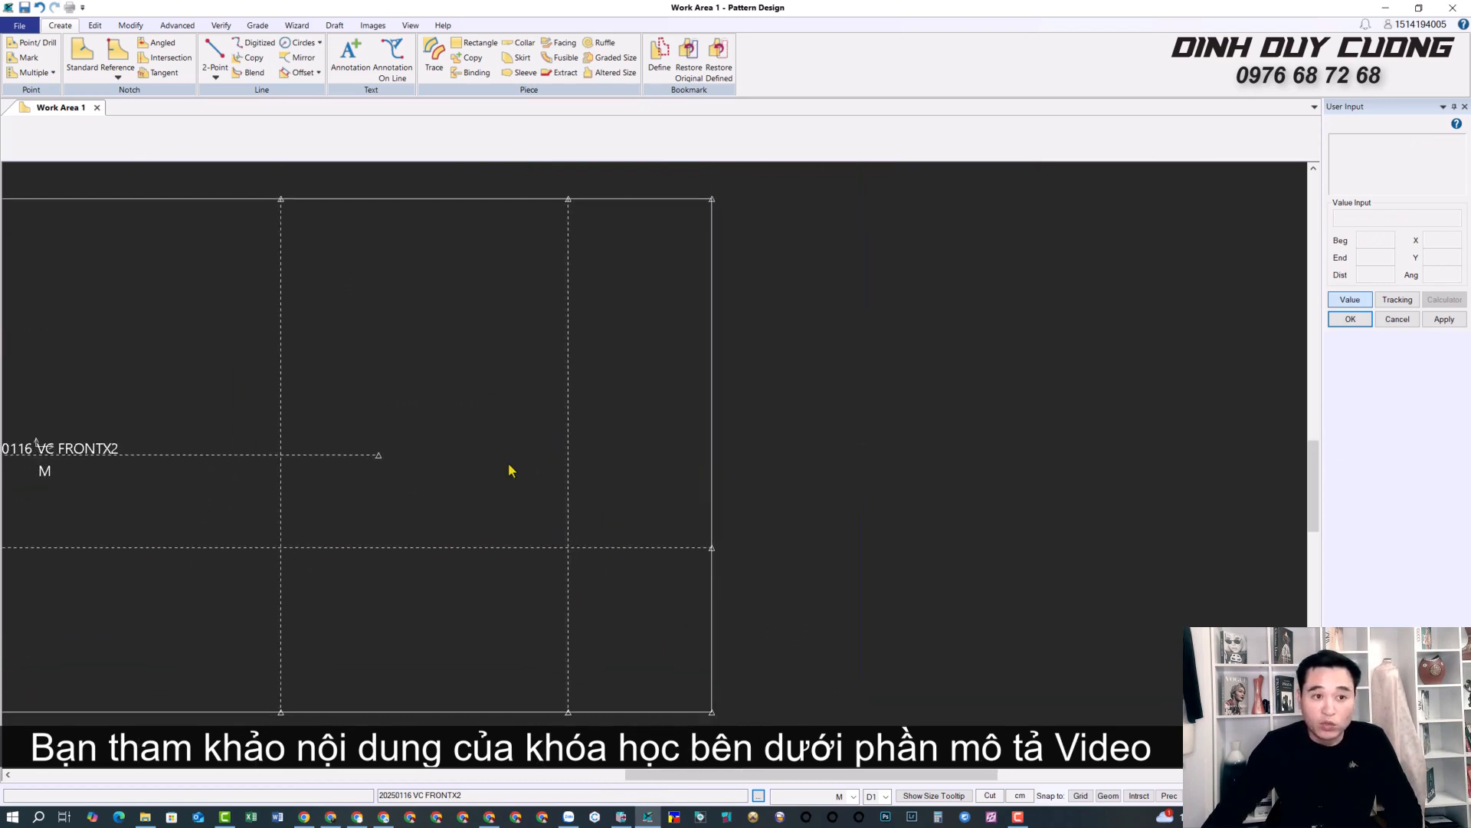
left_click(304, 72)
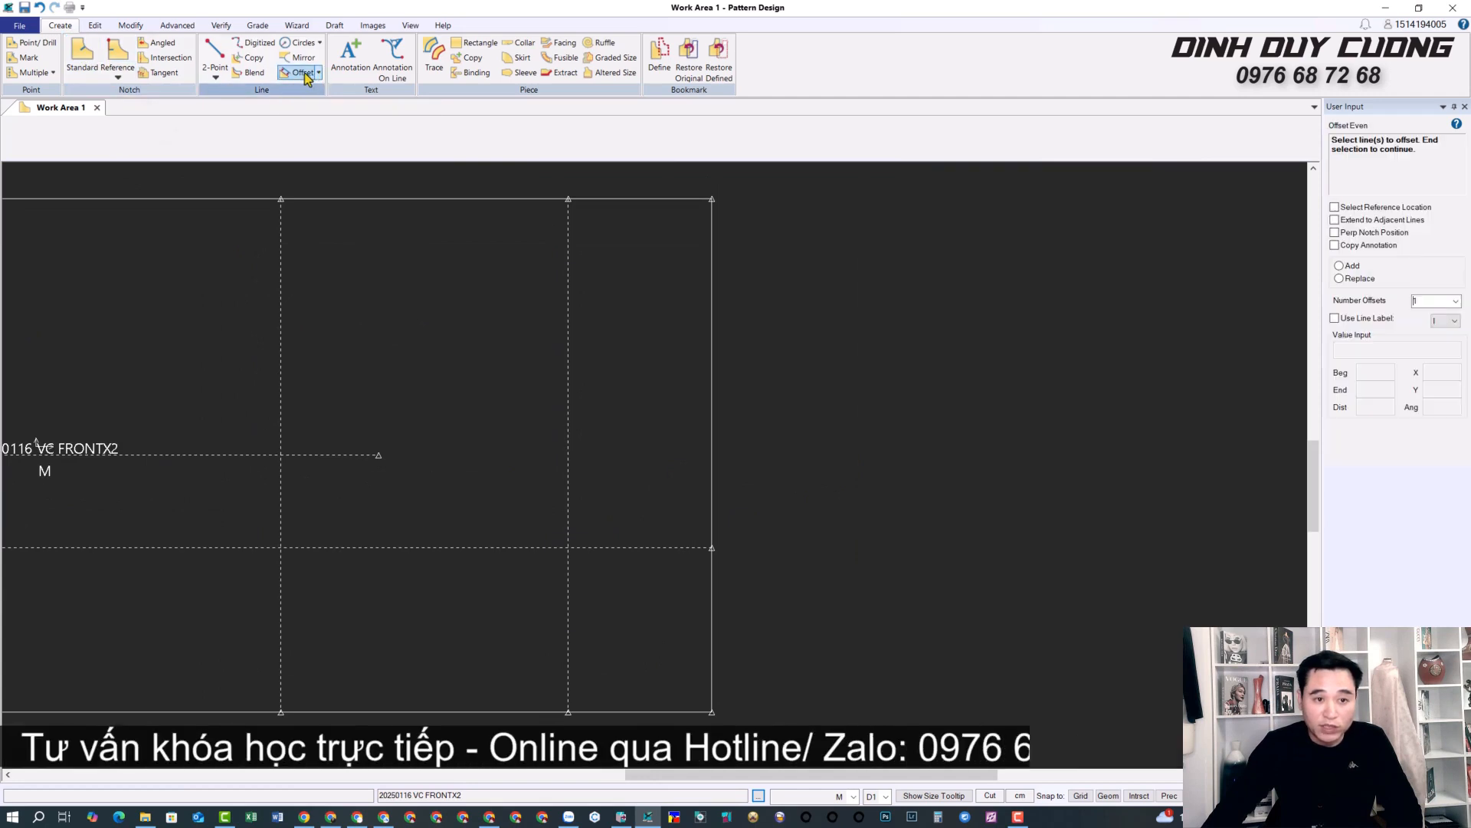
left_click(622, 712)
right_click(622, 712)
left_click(621, 713)
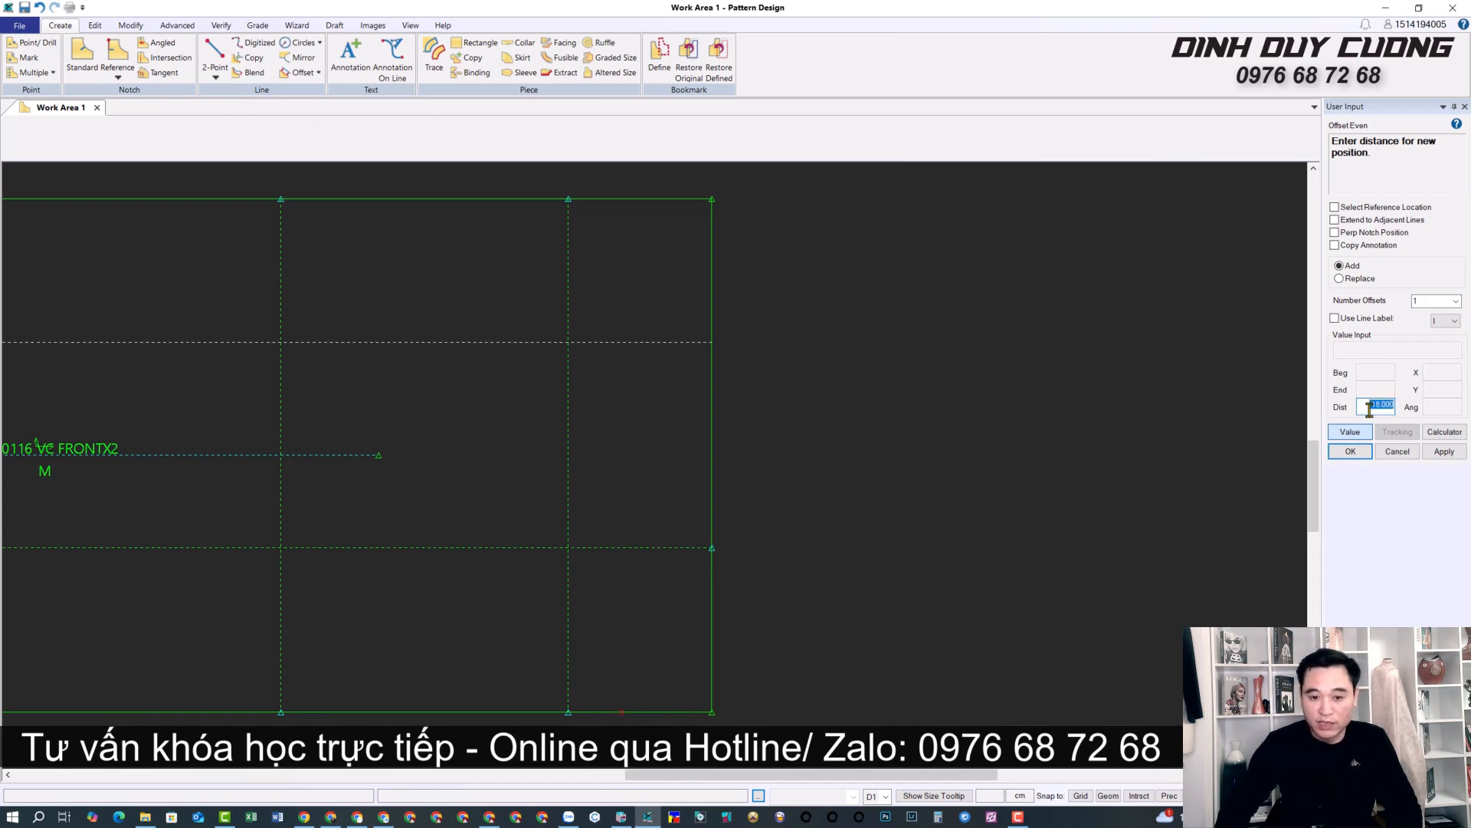
key("Return")
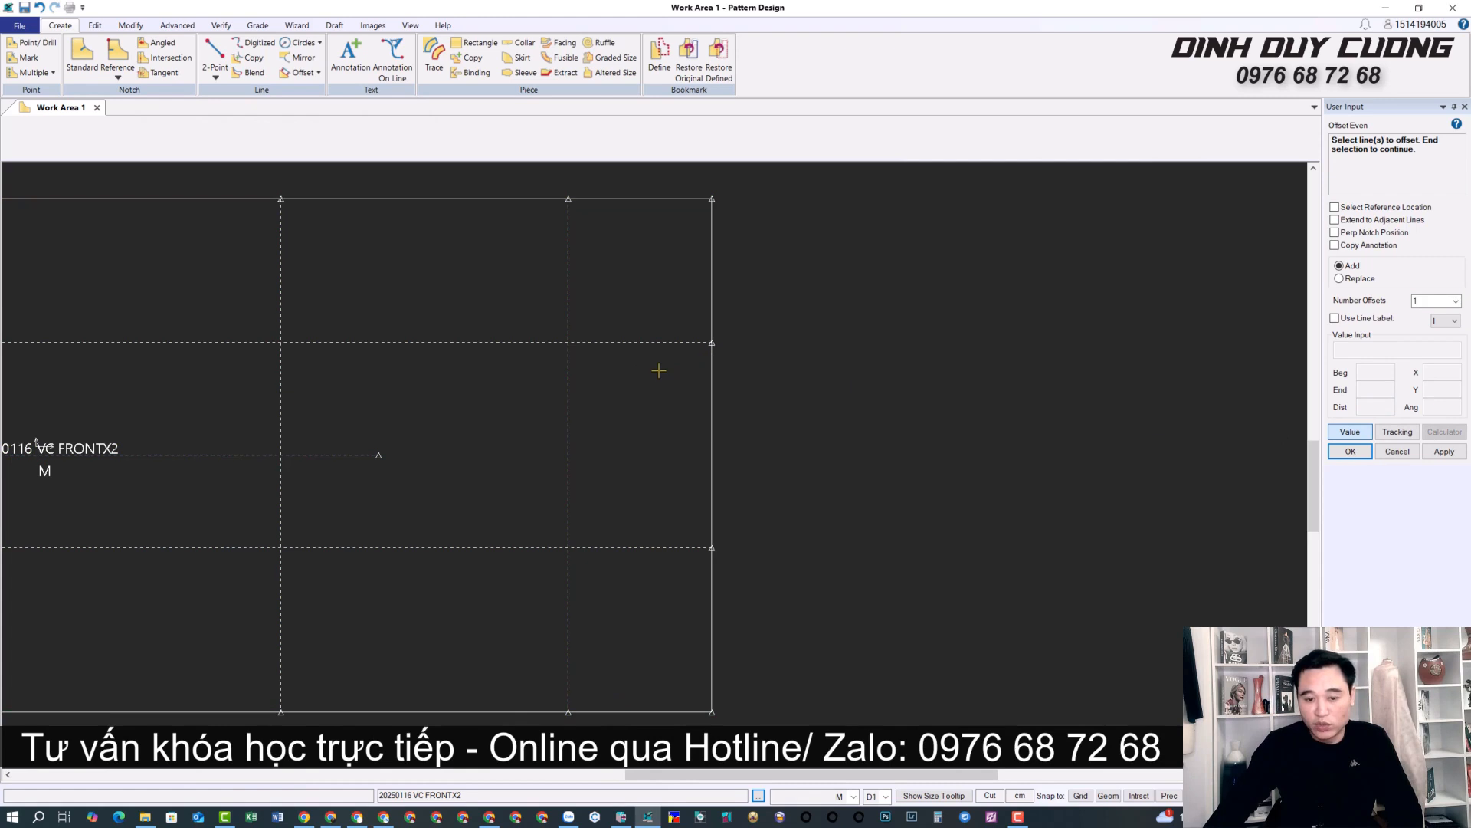
Step: Offset the piece's right vertical edge inward by 3.7 cm and end the Offset Even command
left_click(710, 370)
right_click(710, 371)
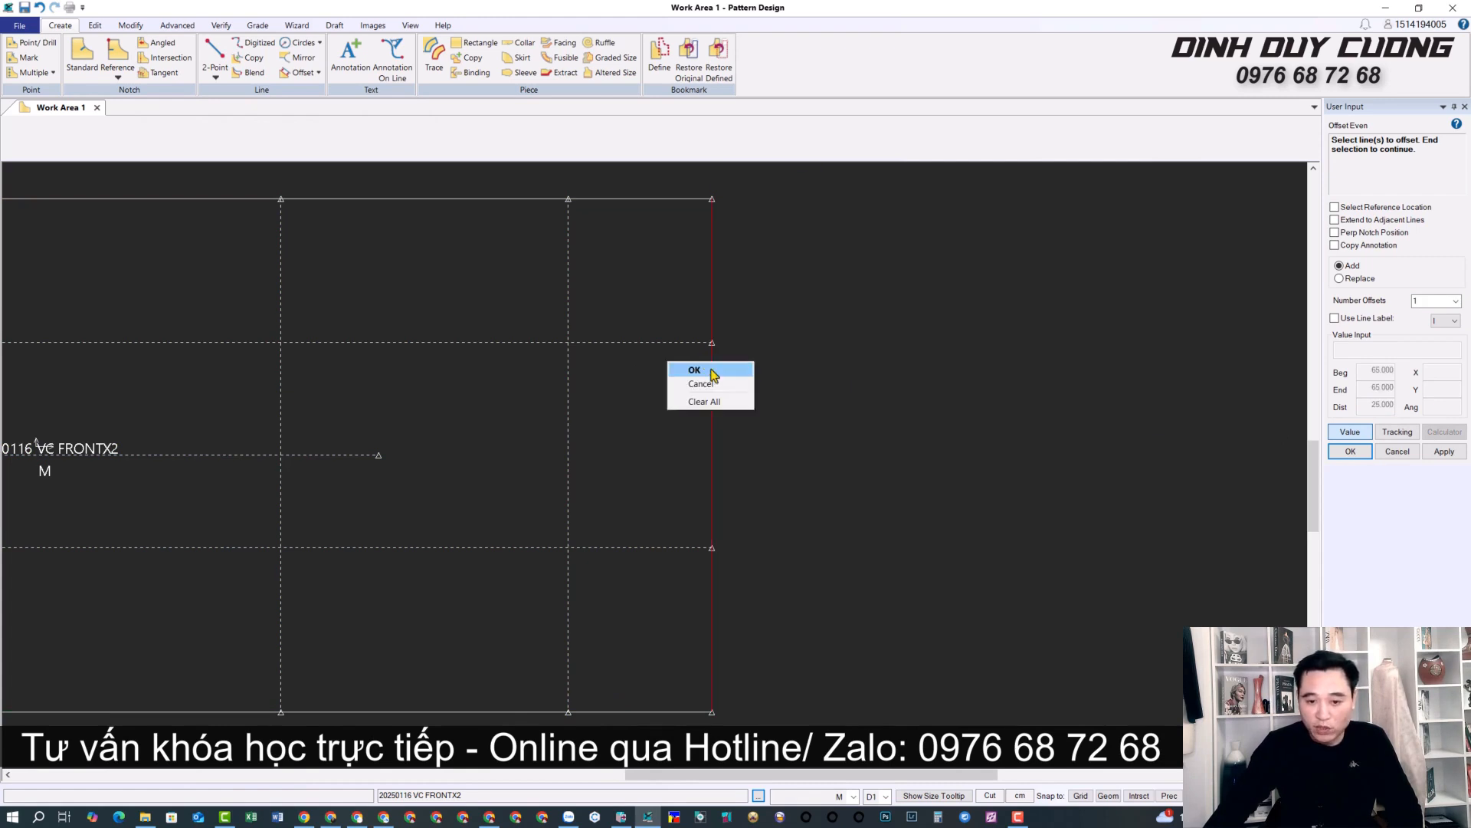
left_click(695, 370)
type("-3")
key("Return")
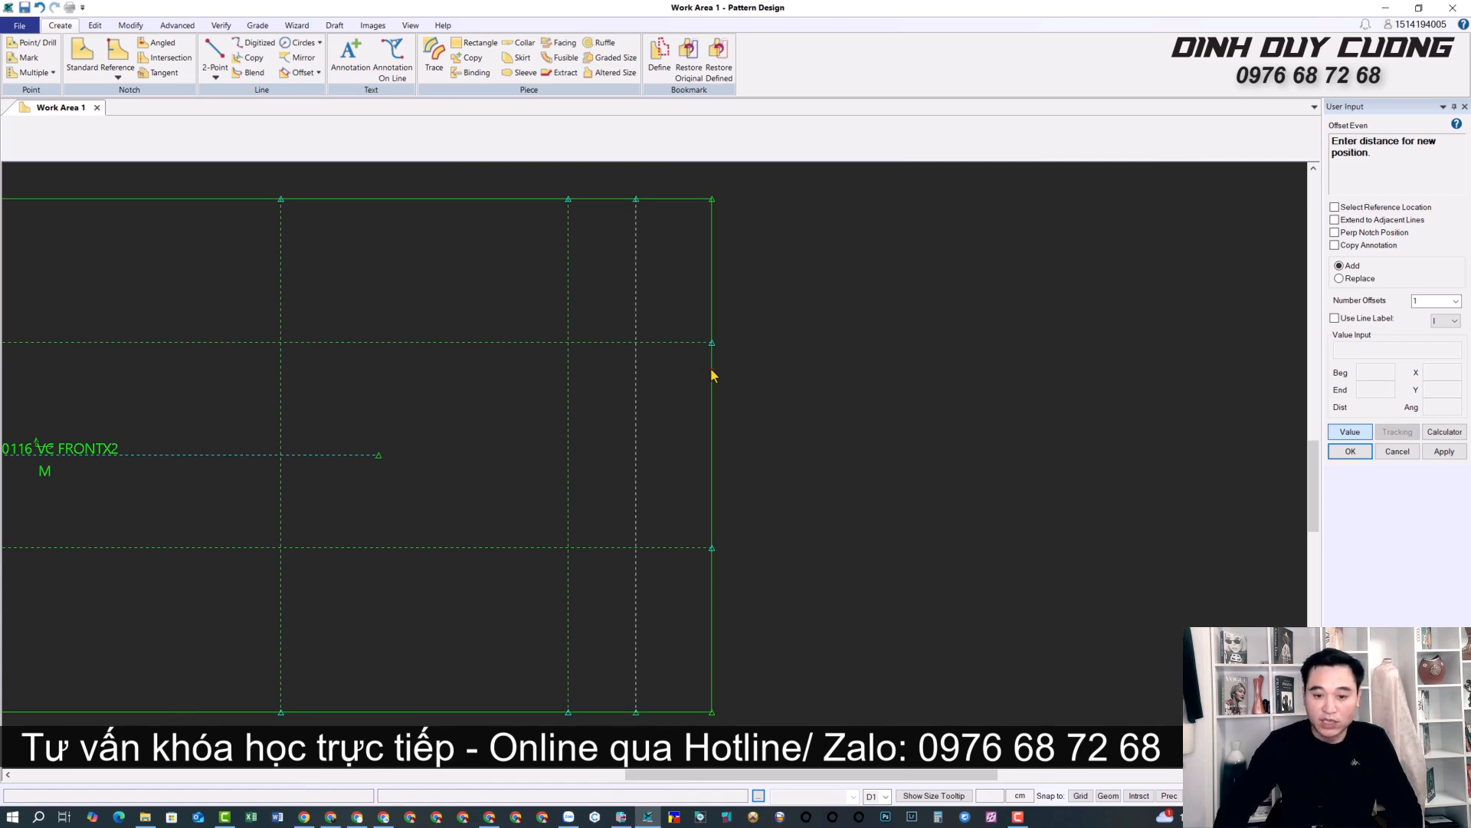
right_click(694, 390)
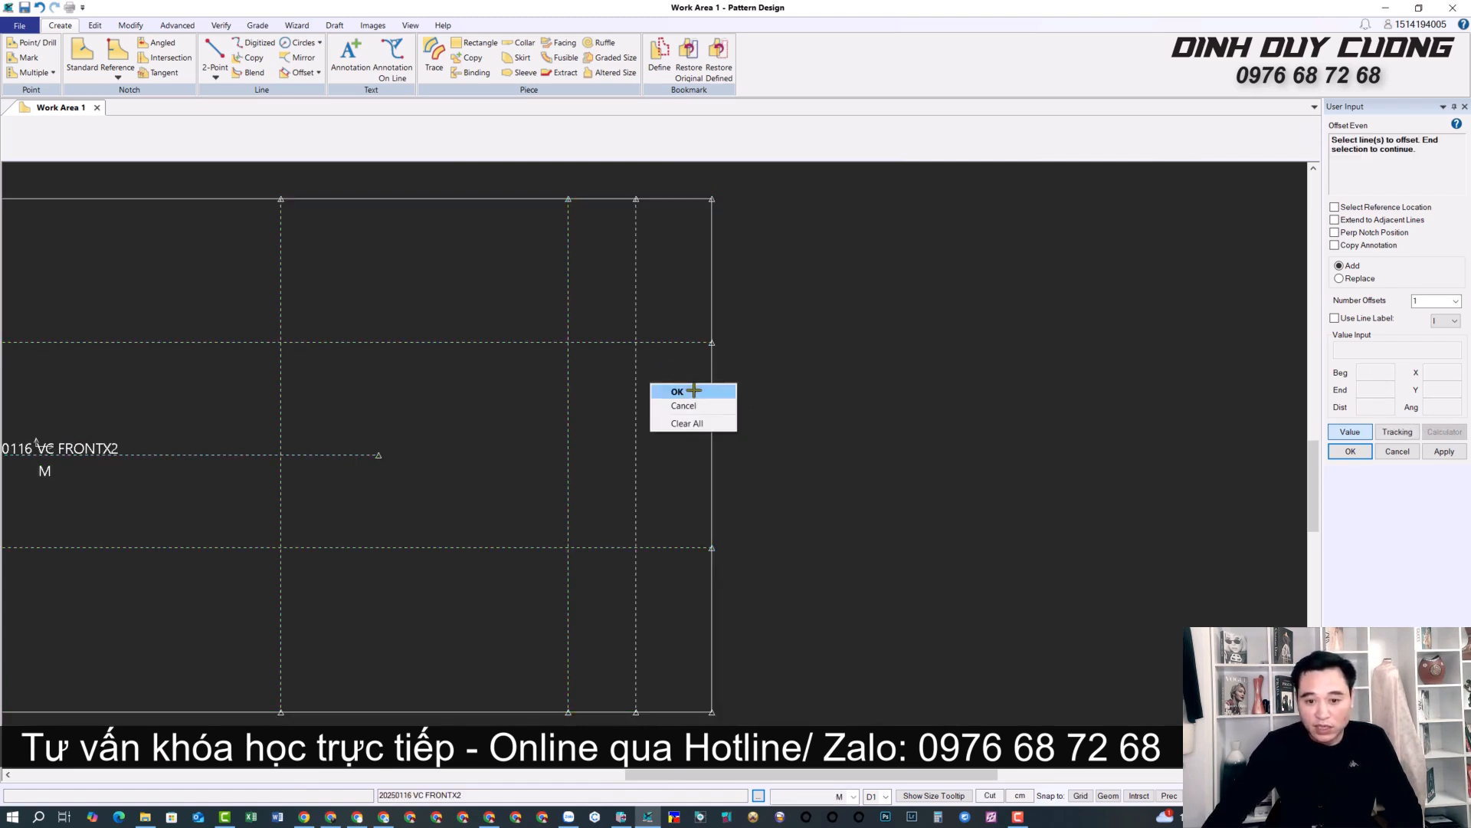
left_click(694, 390)
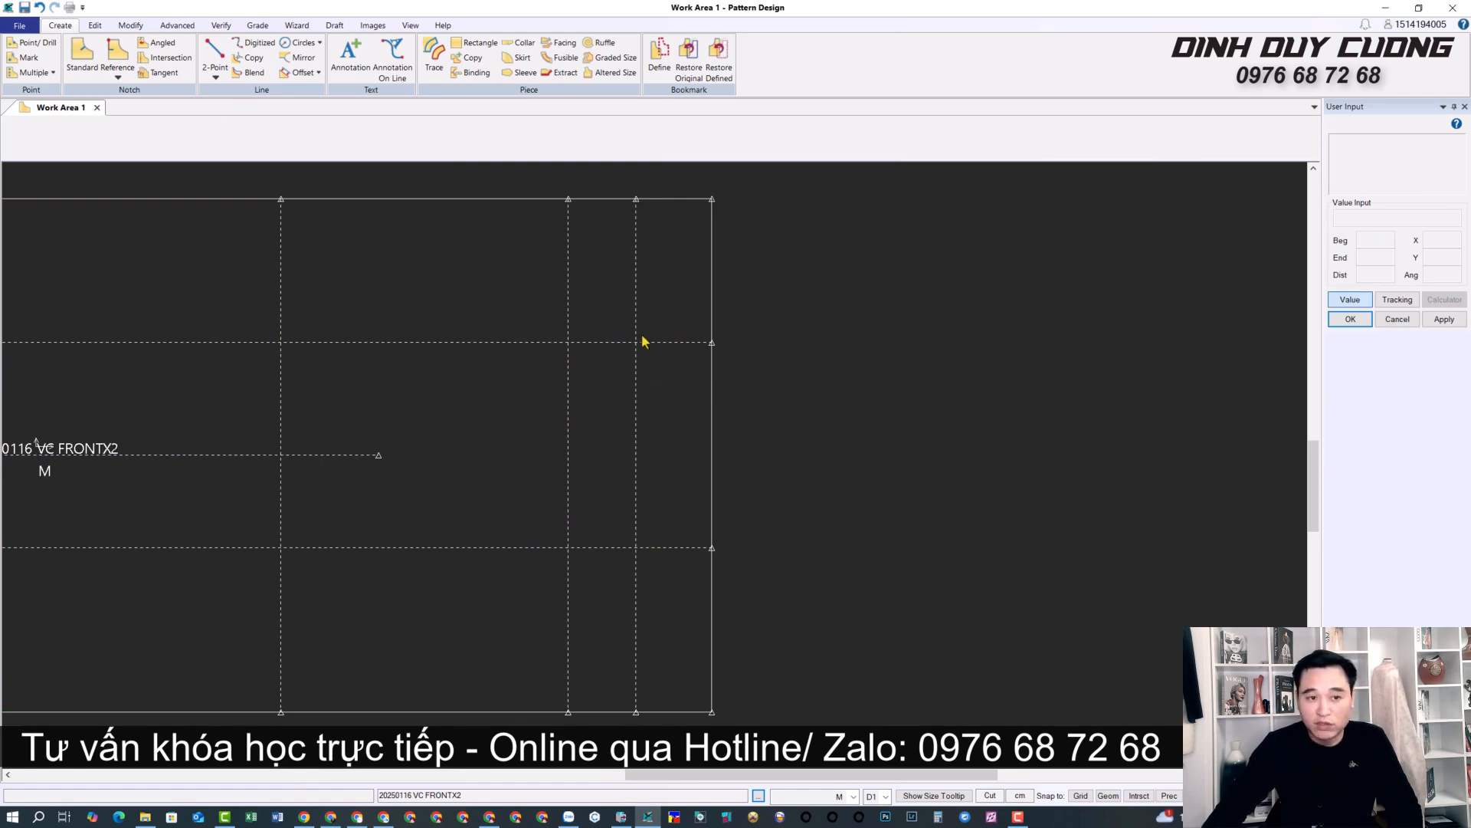
Step: Clip the upper horizontal guide line at the 3.7 cm vertical guide, keeping the short segment next to the right edge
left_click(130, 26)
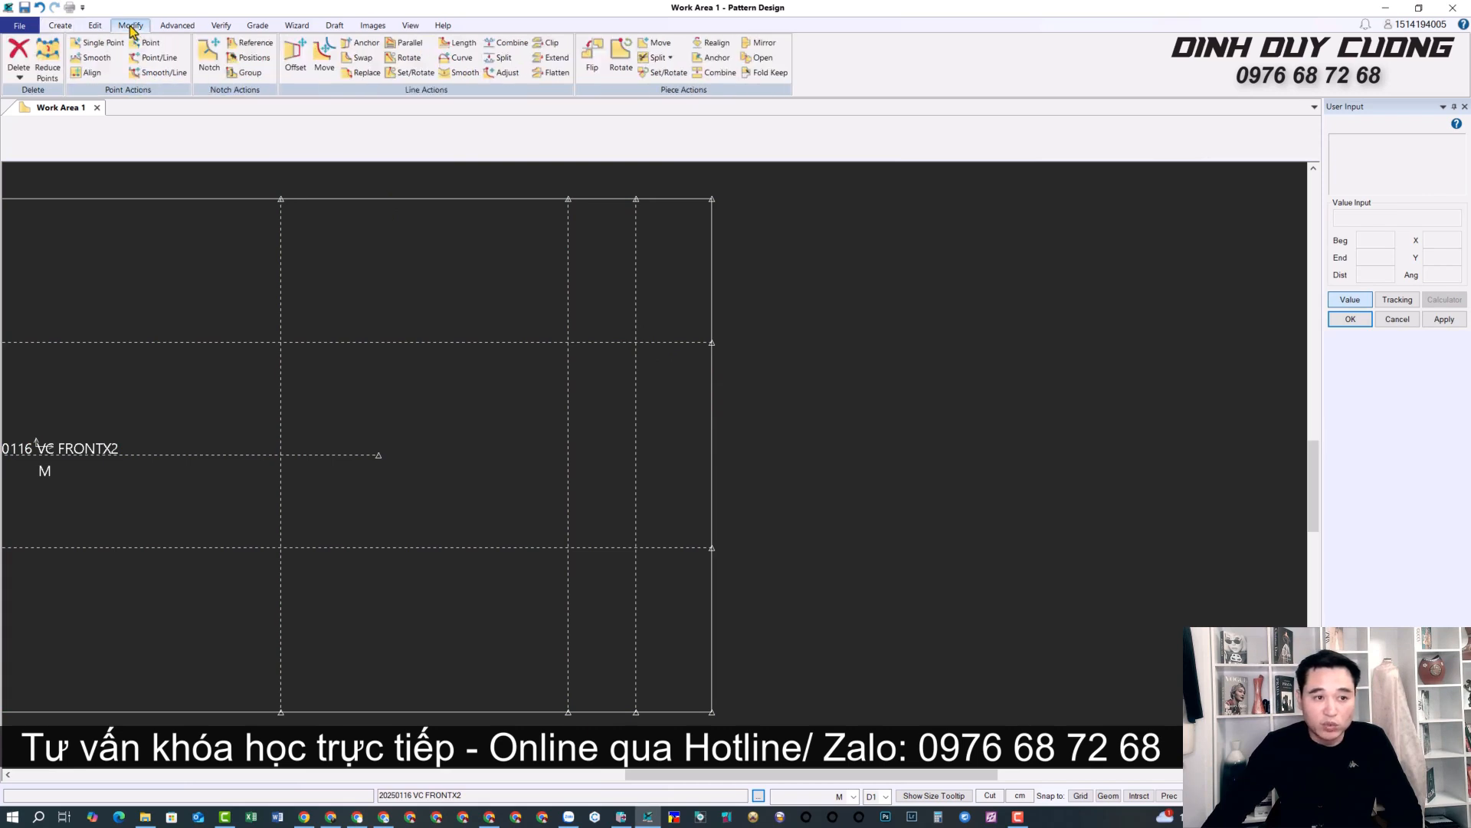
left_click(549, 44)
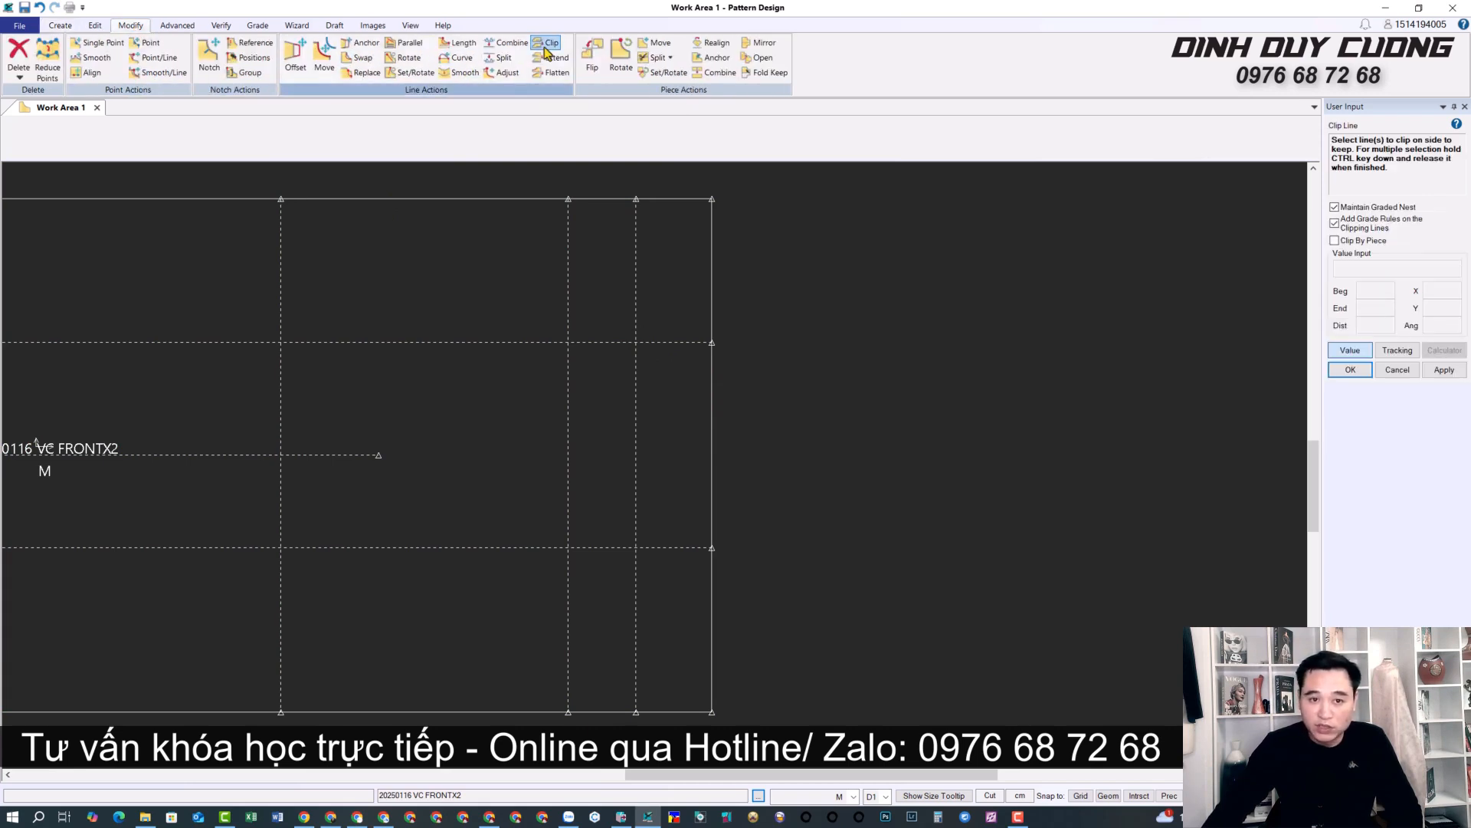
left_click(657, 343)
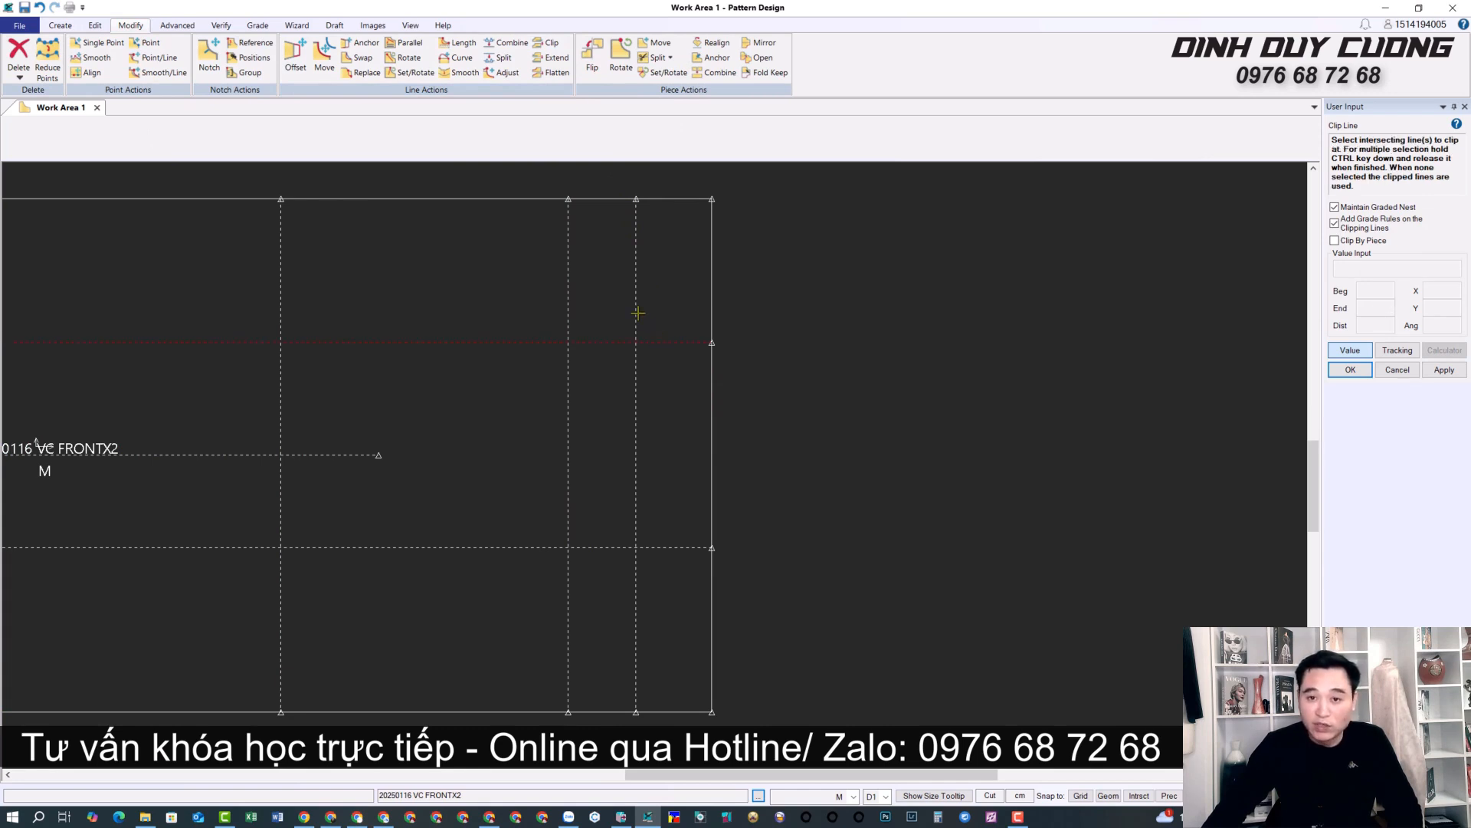
left_click(637, 313)
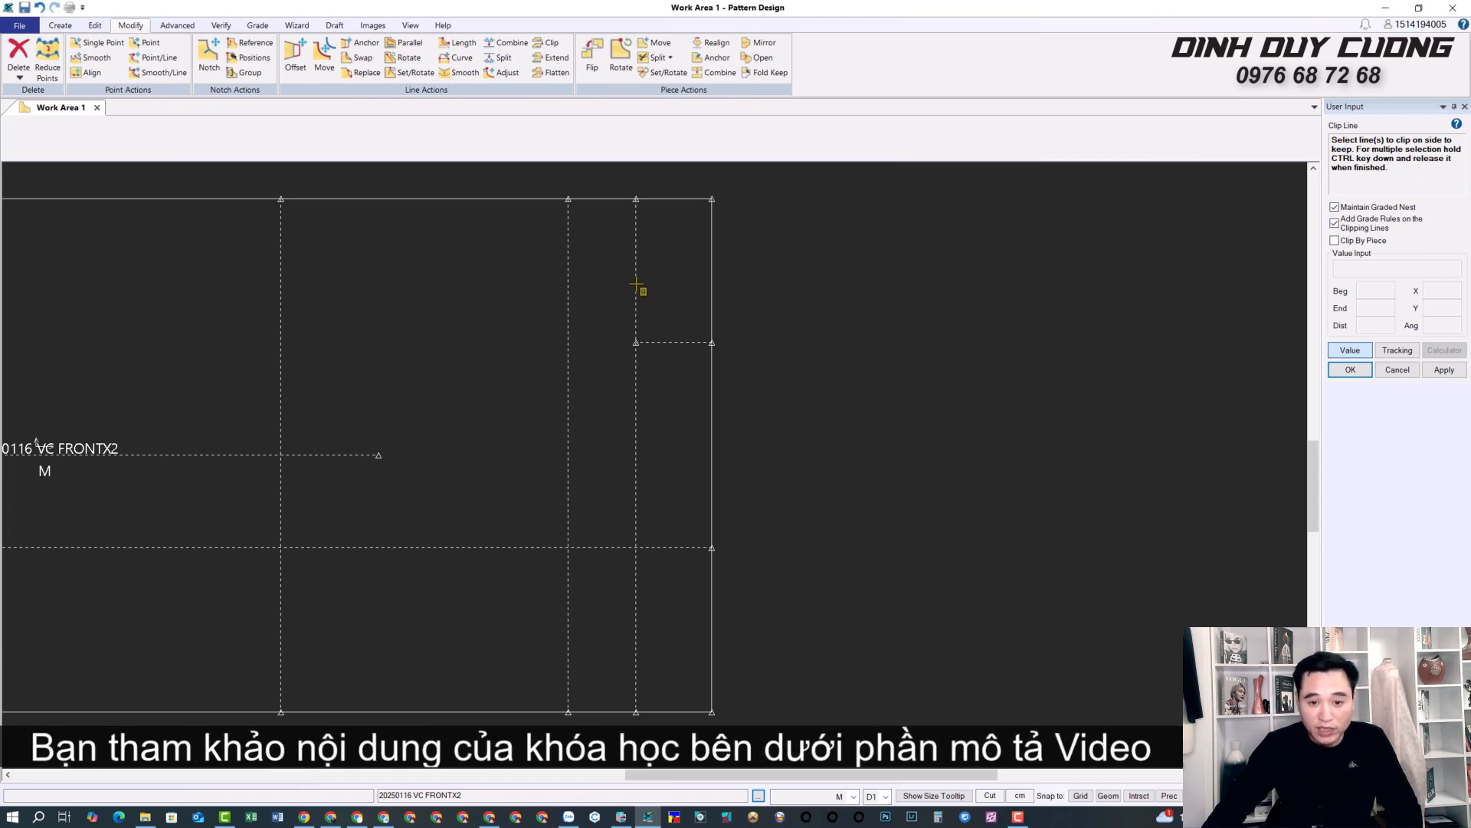
Step: Delete the vertical guide line that was offset 3.7 cm from the right edge
left_click(636, 285)
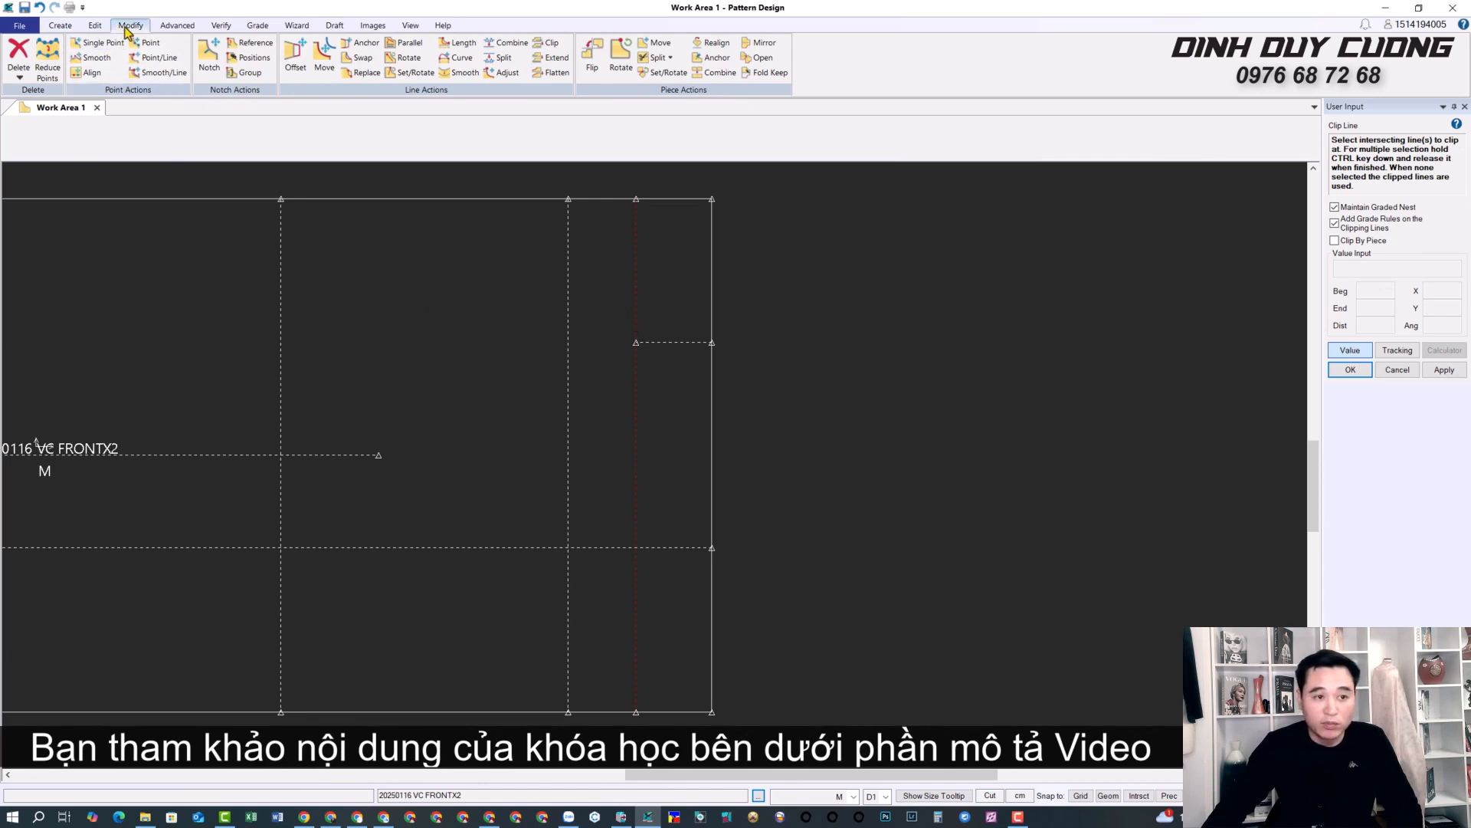
left_click(16, 81)
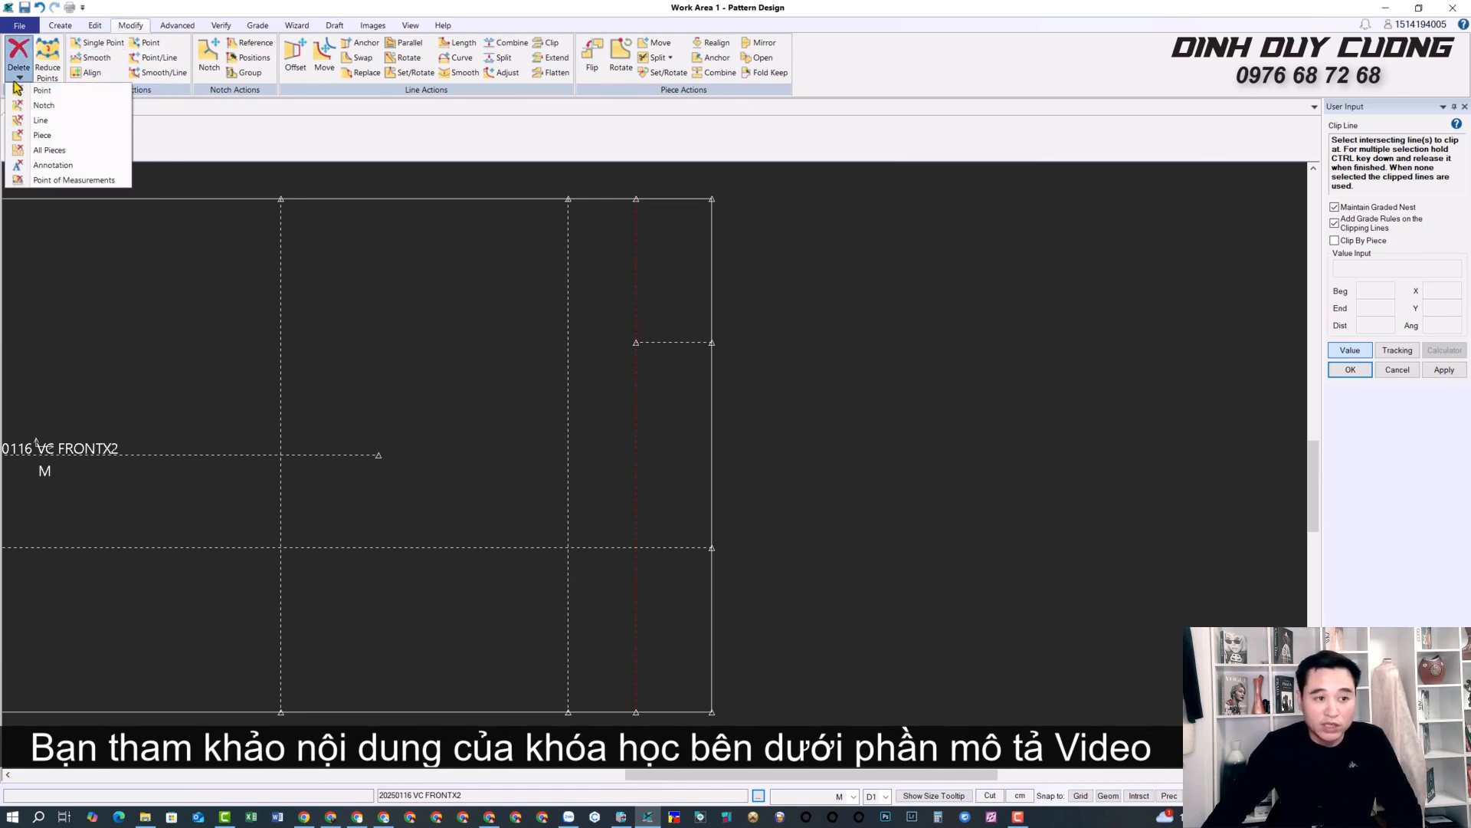
left_click(41, 120)
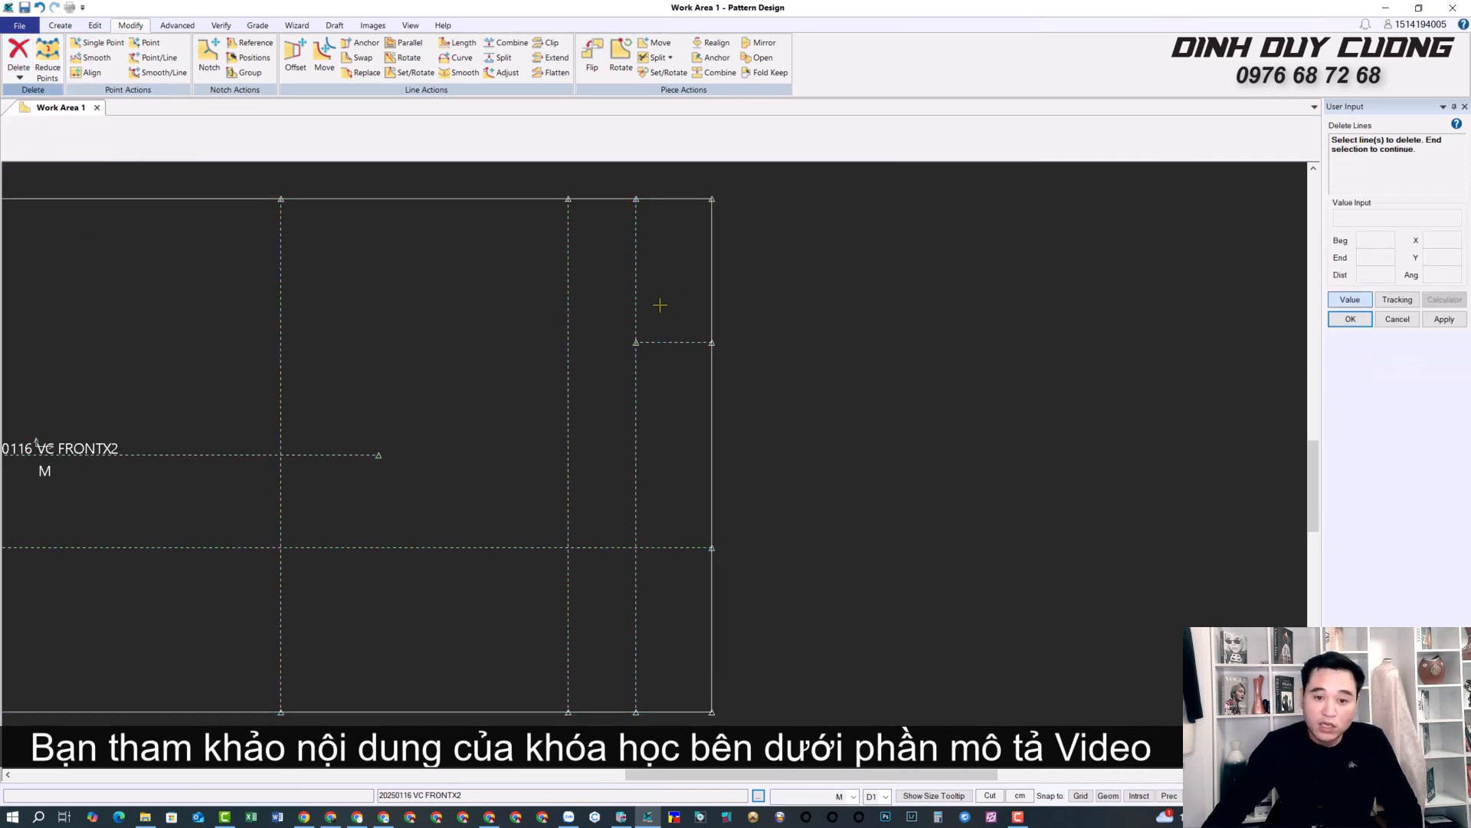
right_click(668, 298)
left_click(663, 300)
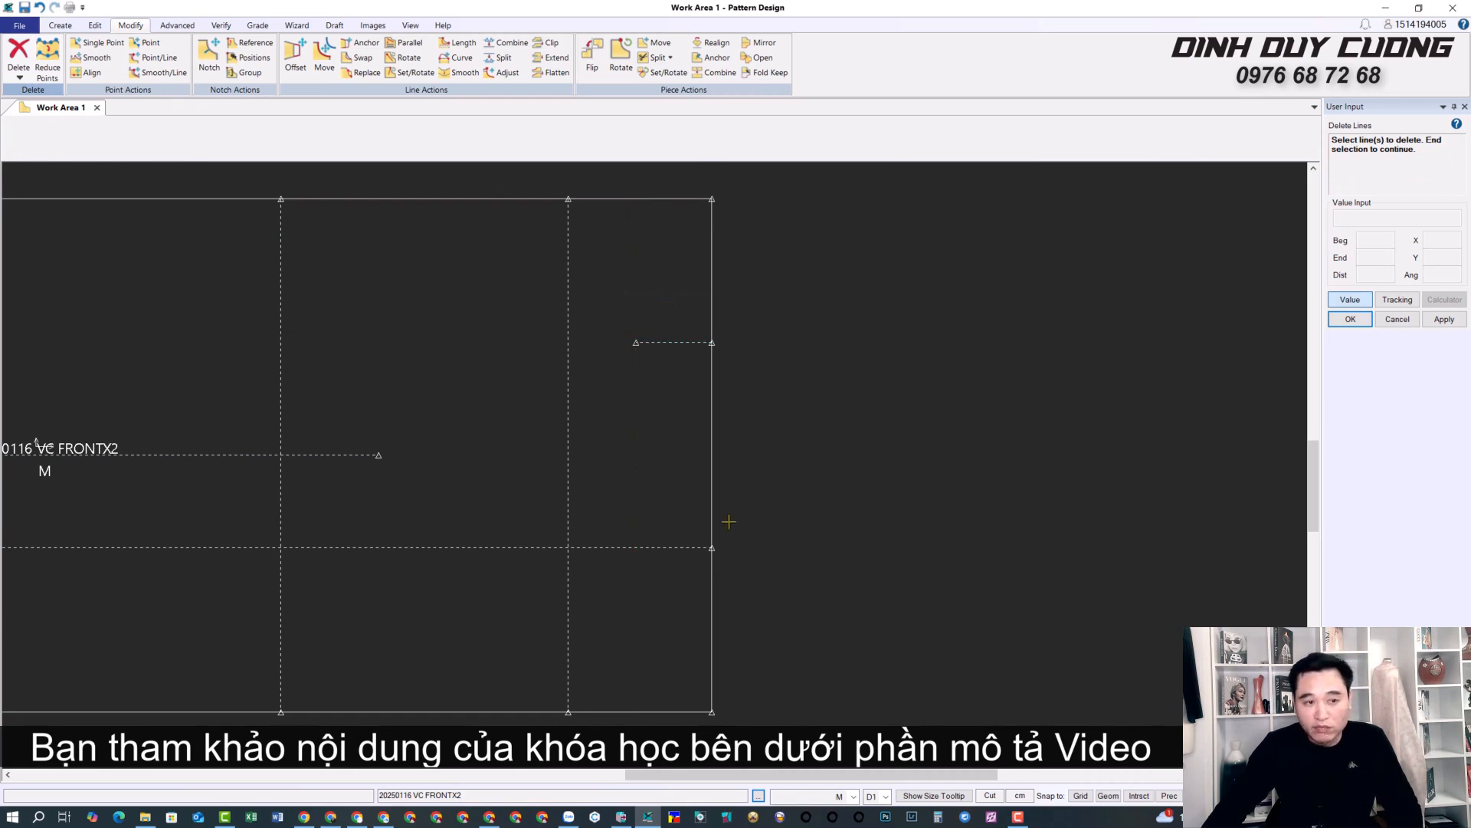
Step: Draw a 2-Point shoulder line from the short segment's inner end to where the lower horizontal guide meets the right edge
left_click(60, 26)
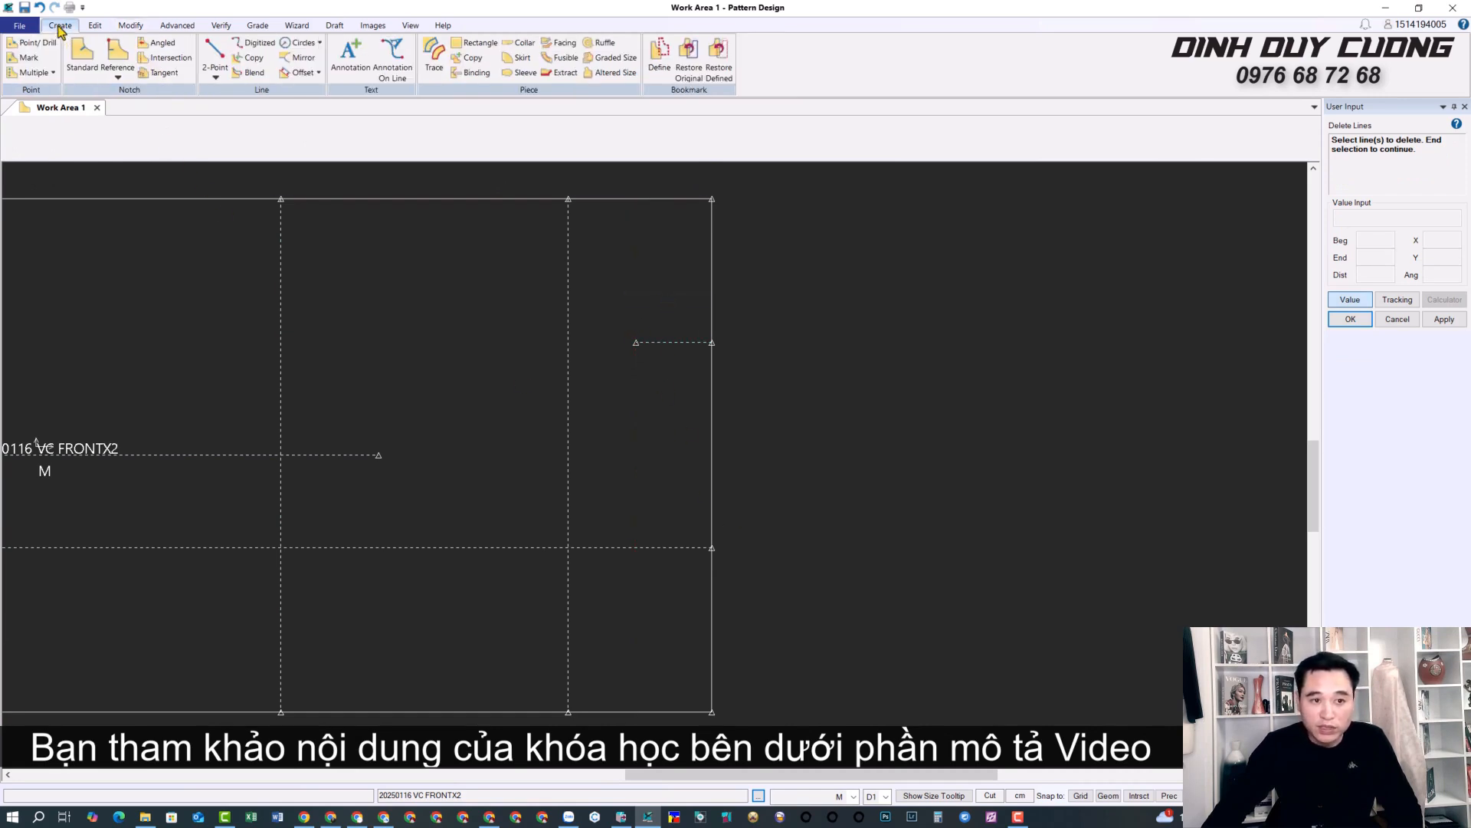
left_click(216, 77)
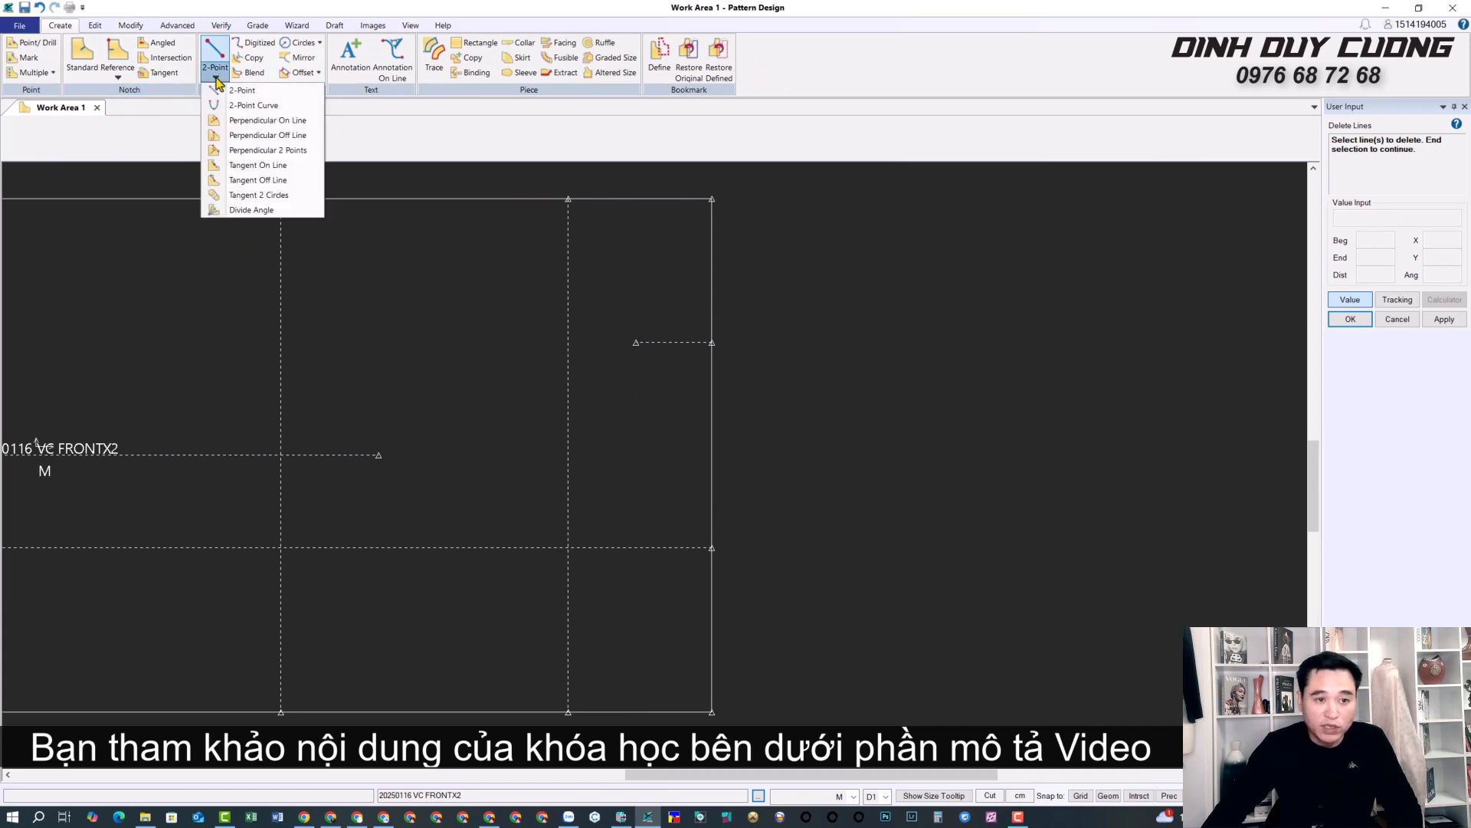
left_click(234, 90)
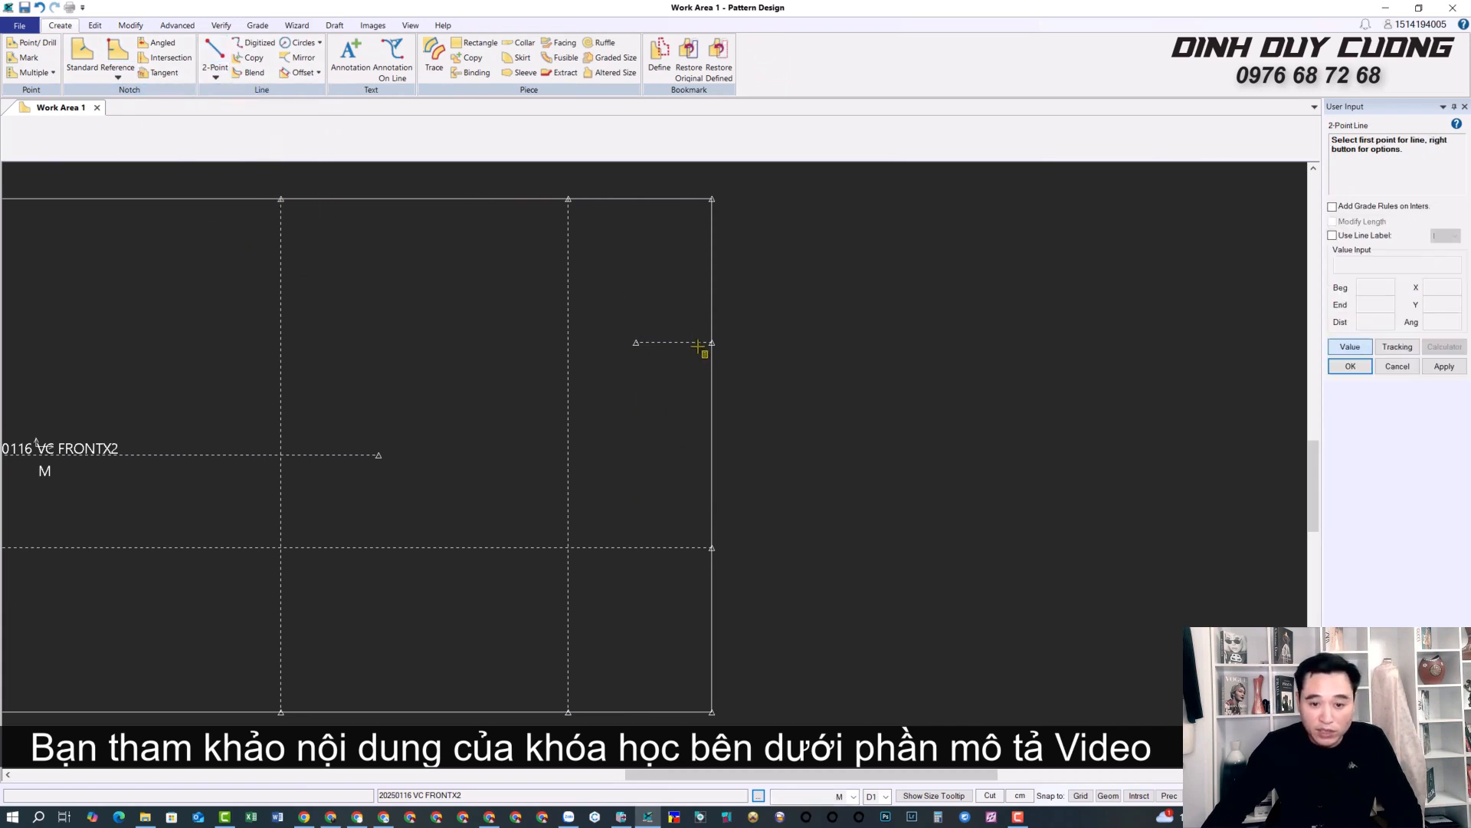
left_click(634, 342)
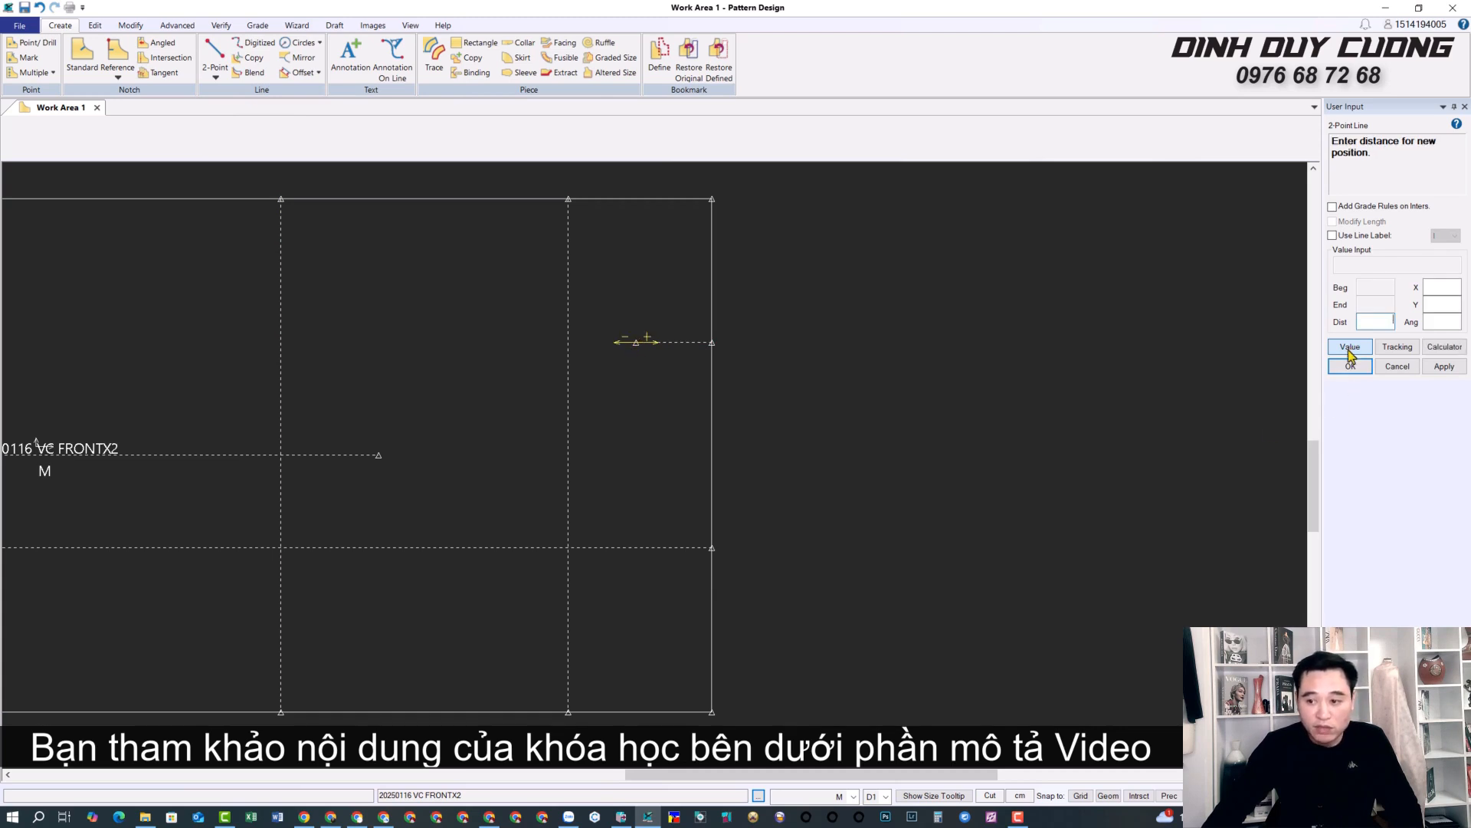
left_click(1349, 349)
left_click(636, 342)
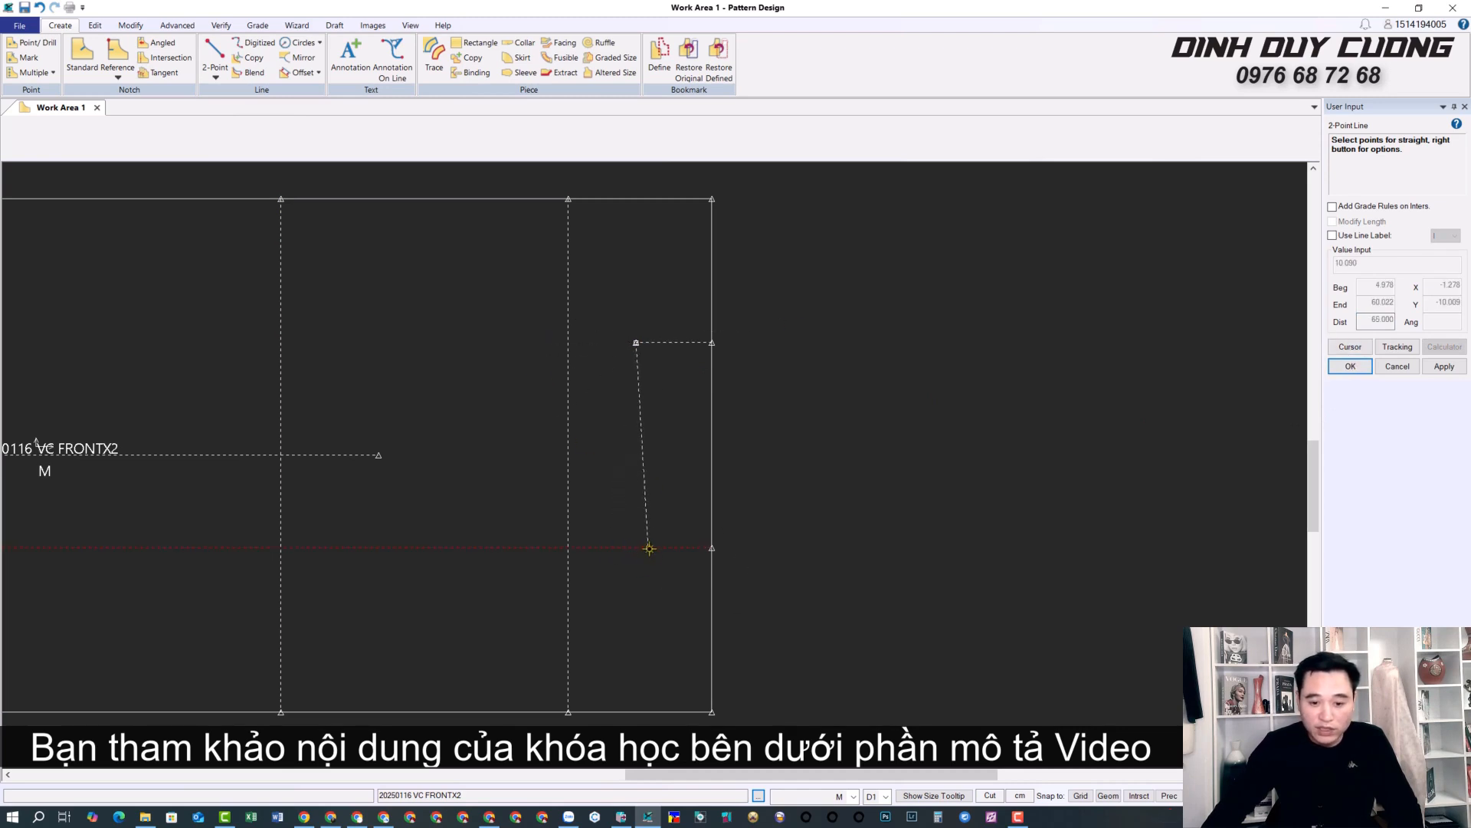
left_click(712, 548)
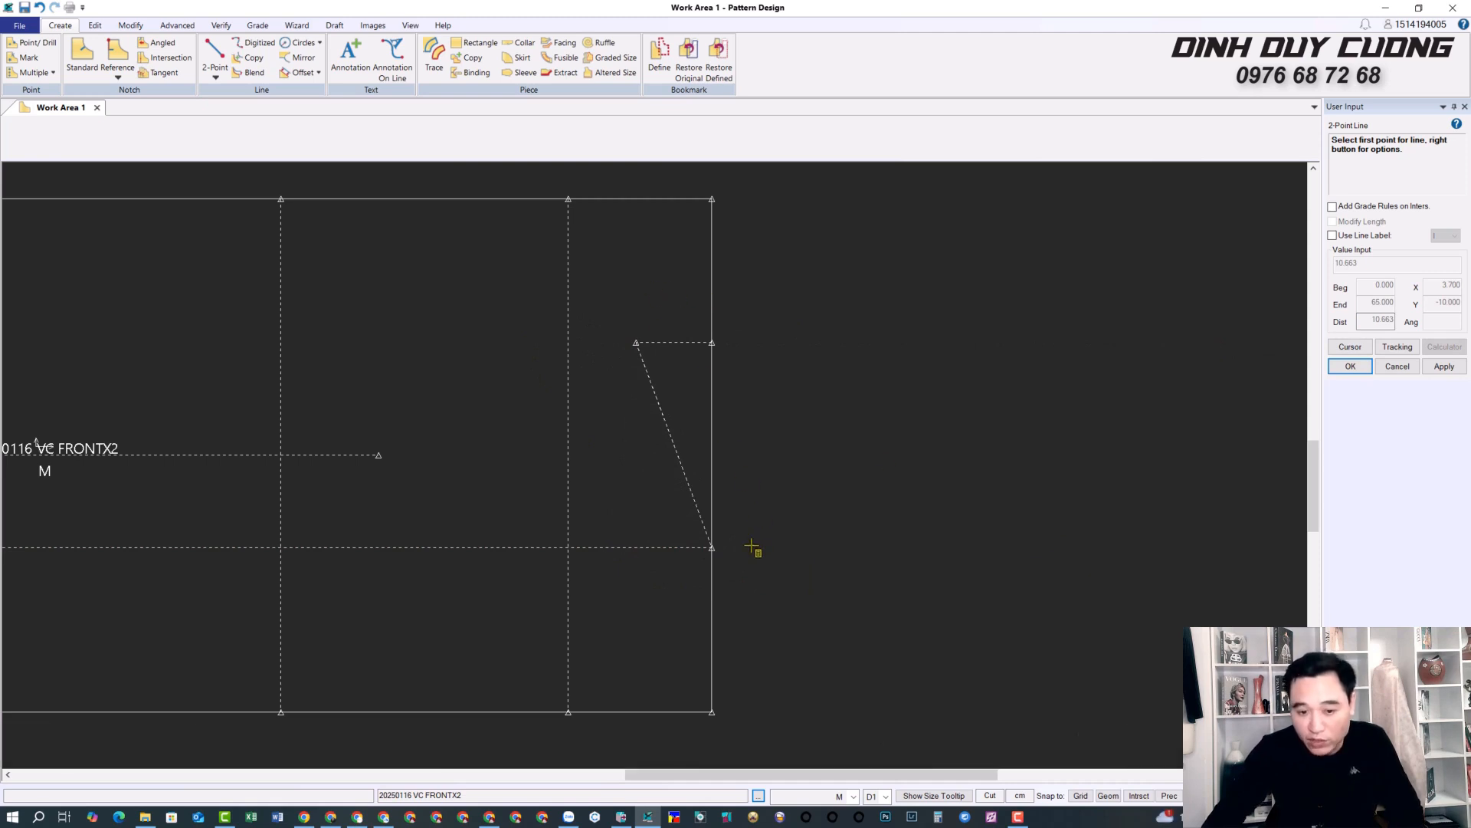
Step: Switch to the web browser and show the PDS Fashion Academy course page
scroll(683, 690, "up", 2)
scroll(689, 734, "up", 2)
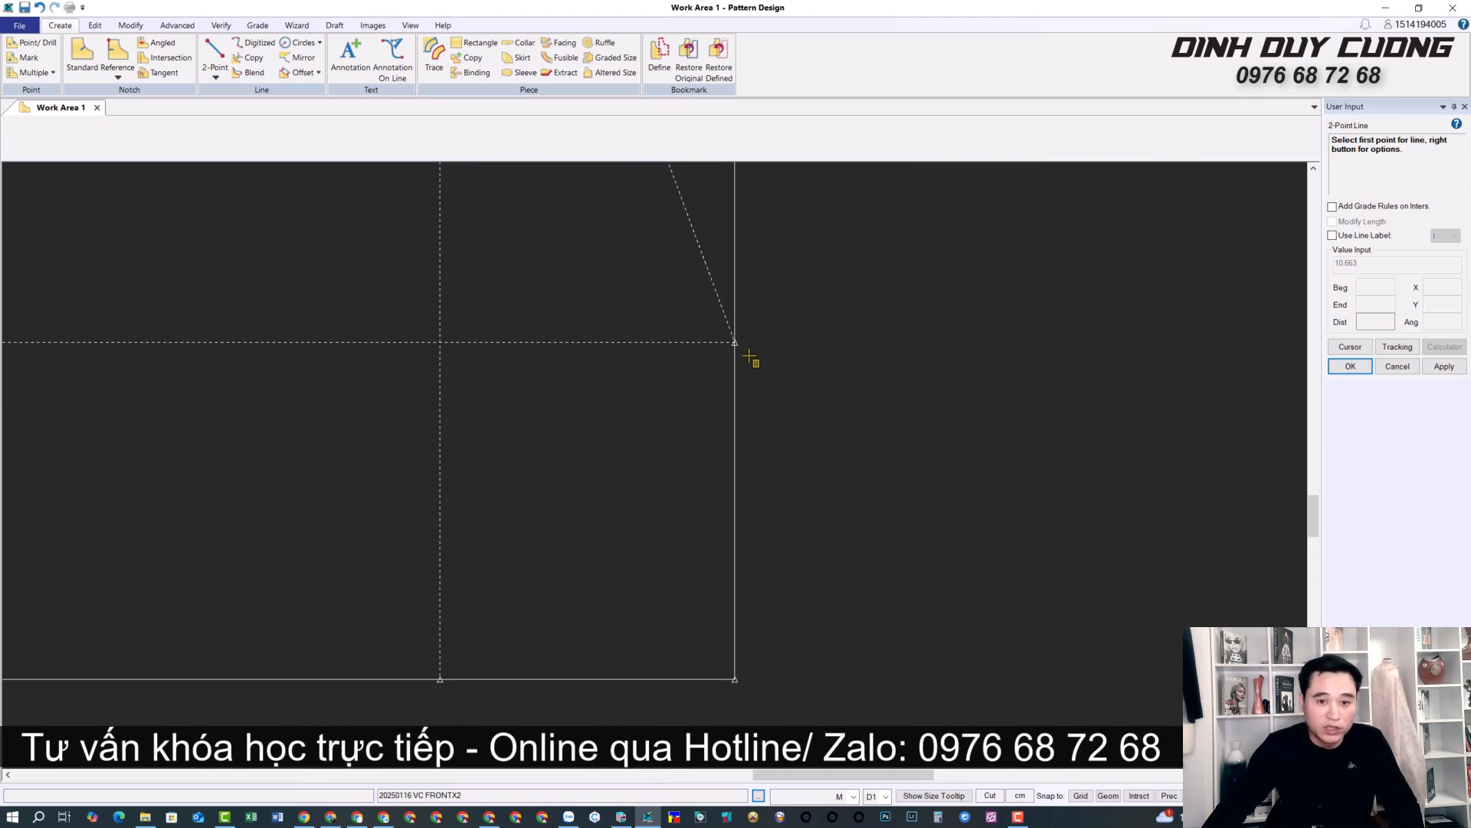
left_click(304, 817)
left_click(115, 11)
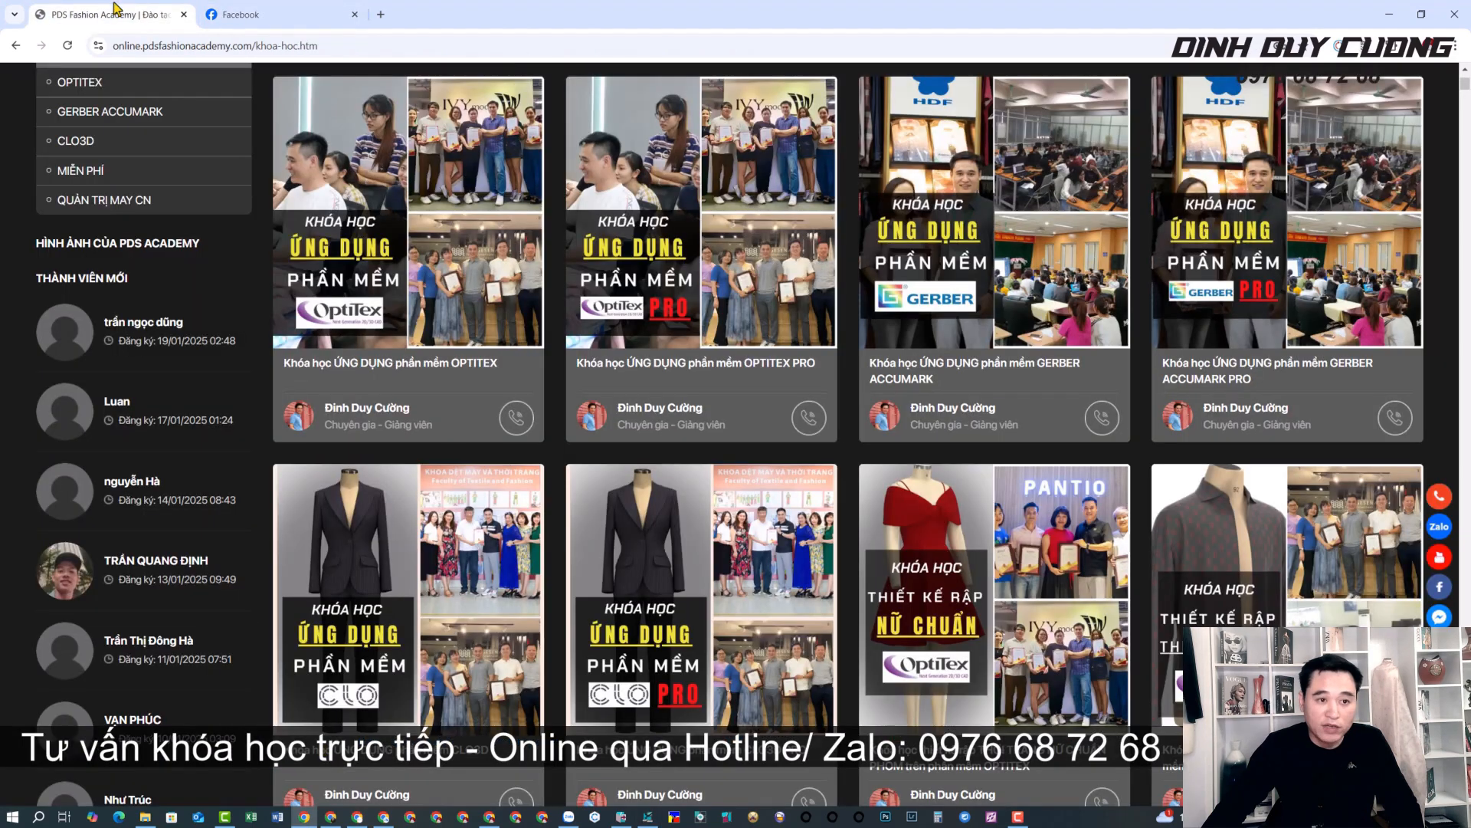
Step: Look over the PDS Fashion Academy course listings and switch back to the Pattern Design window
scroll(501, 402, "up", 5)
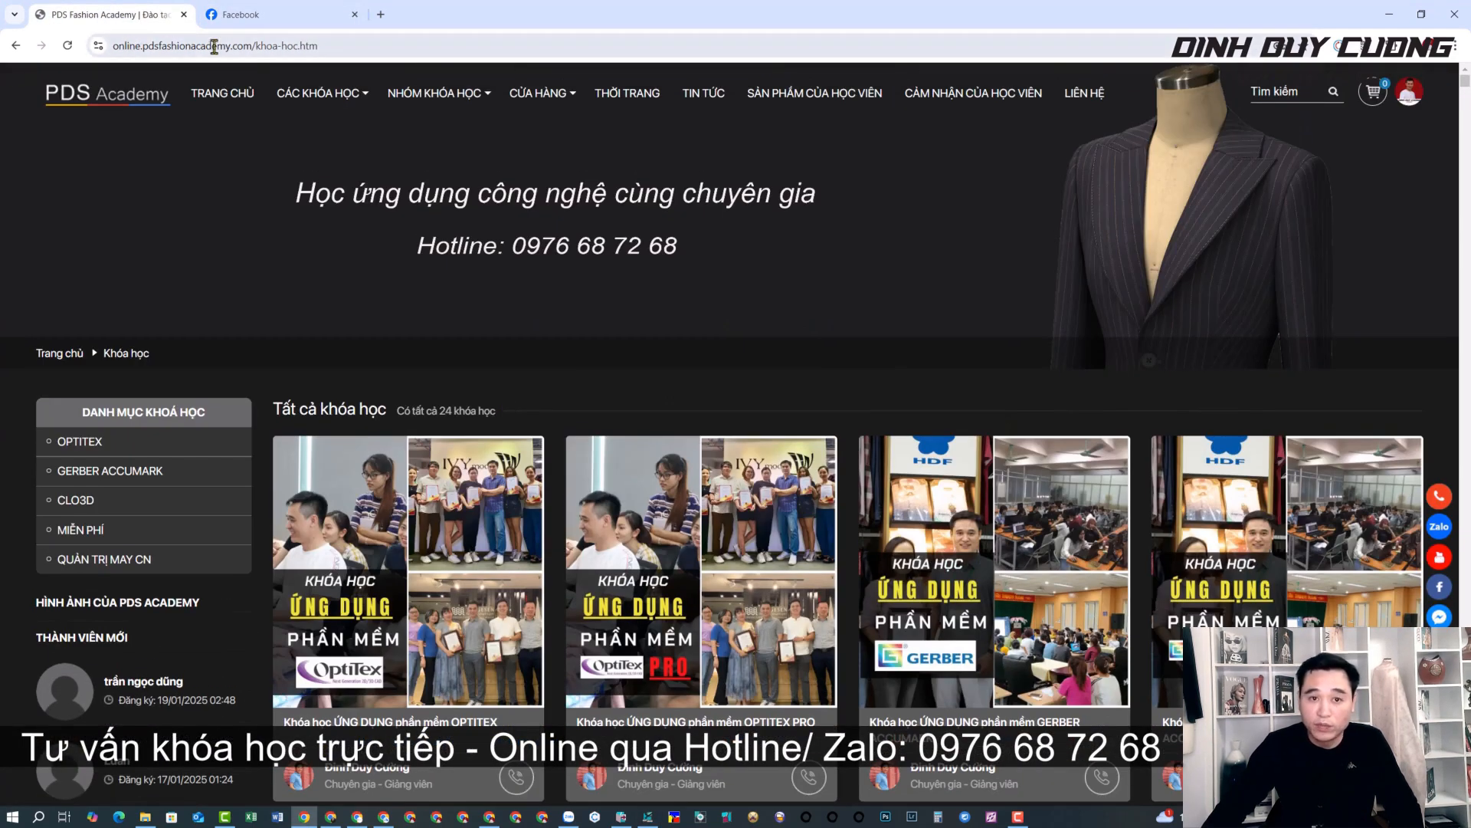
scroll(889, 475, "down", 3)
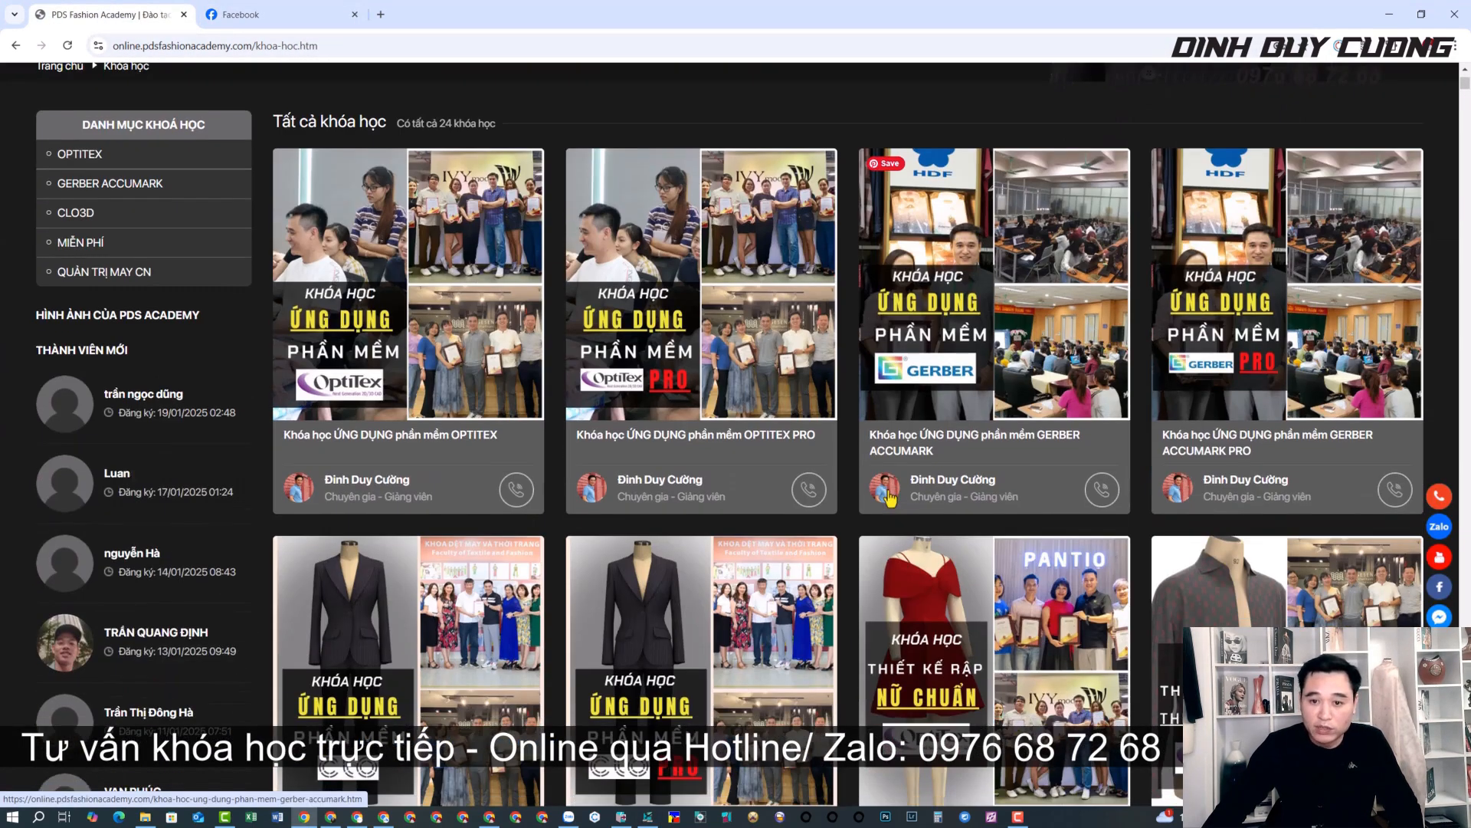
scroll(889, 498, "down", 1)
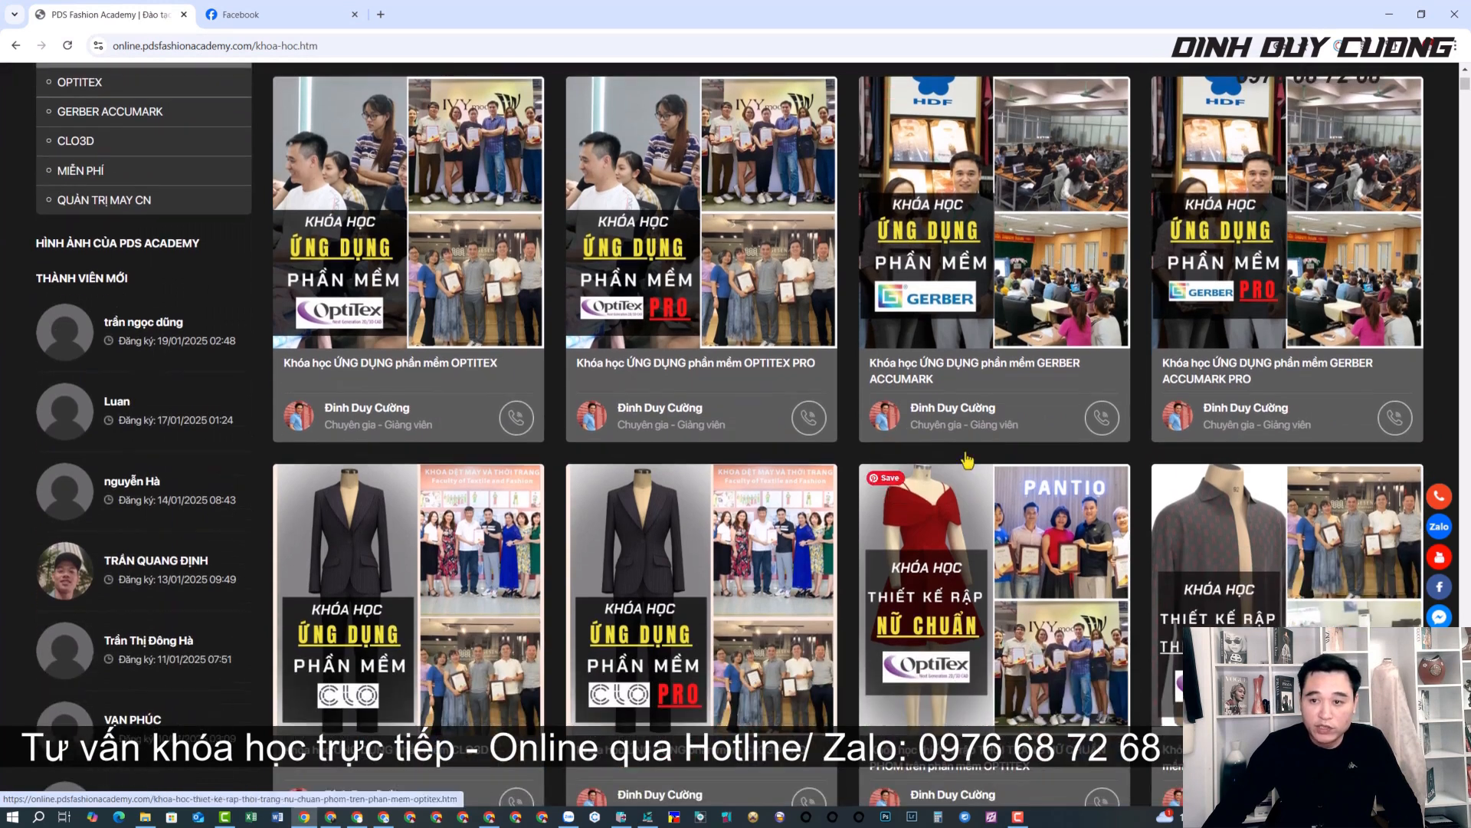
left_click(1392, 14)
Step: Draw a concave neckline with 2-Point Curve from the shoulder line's end on the right edge to the vertical neck guide's lower end
left_click(215, 75)
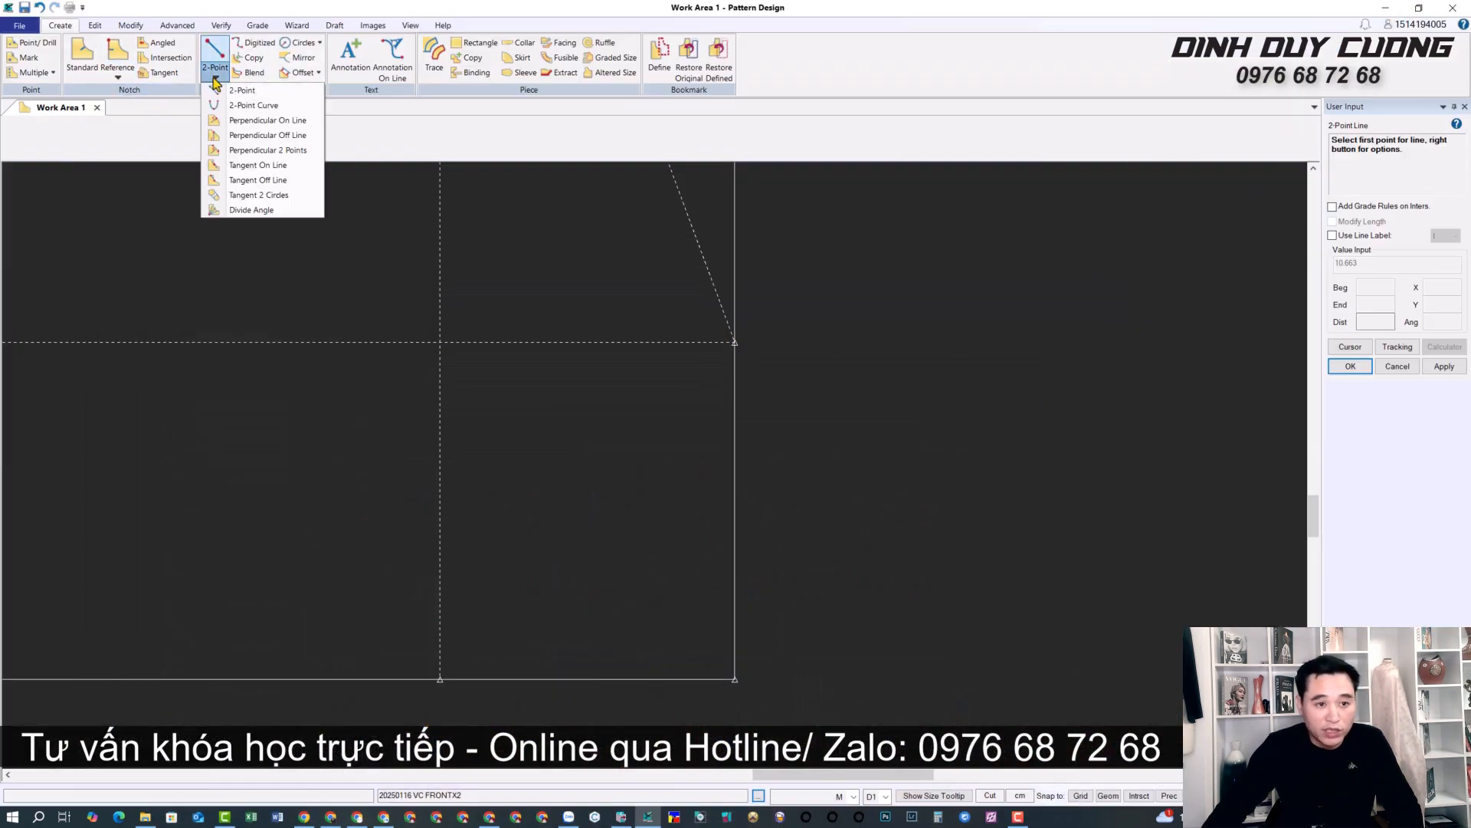
left_click(244, 105)
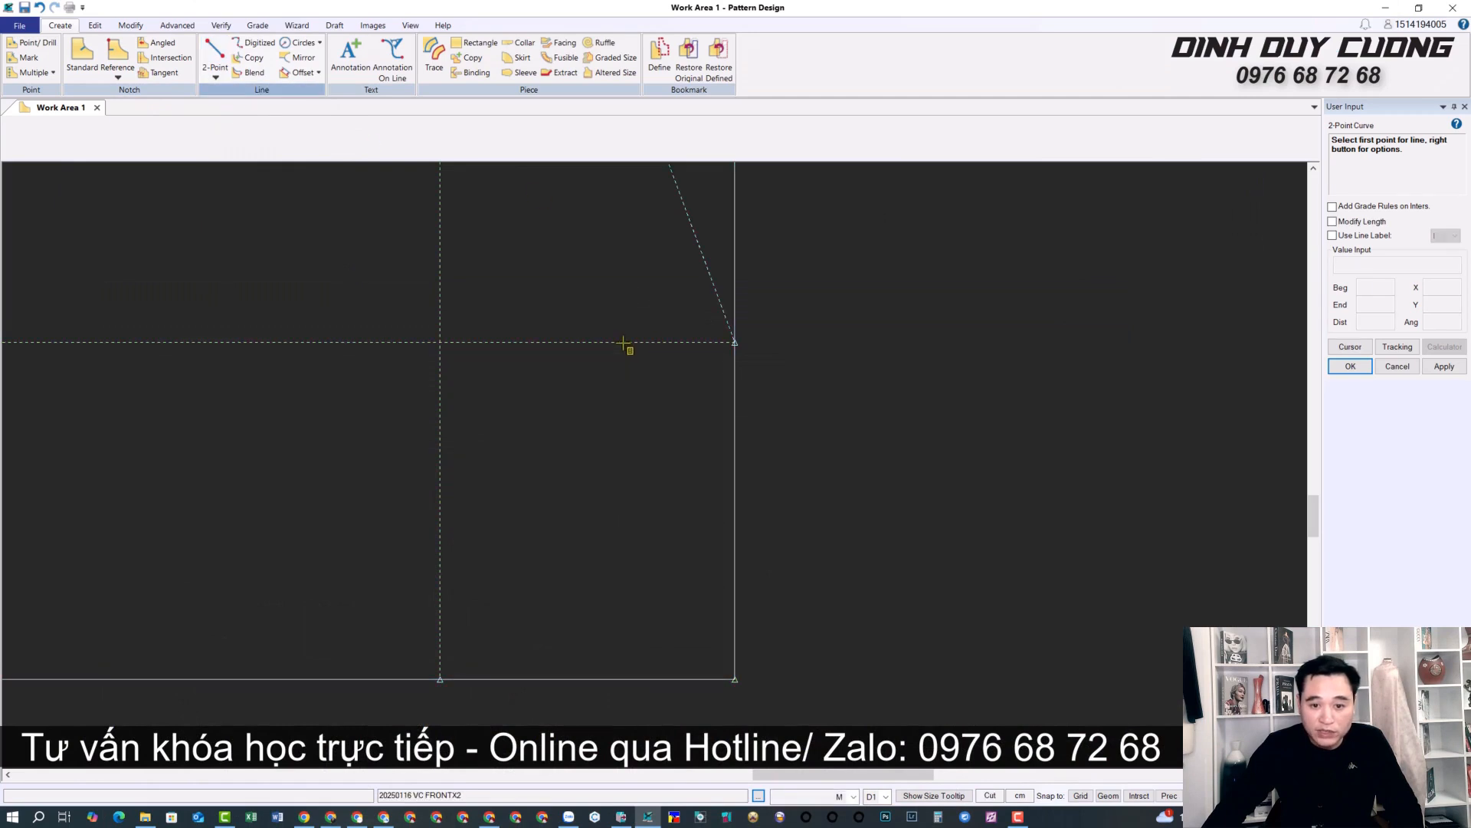
left_click(736, 345)
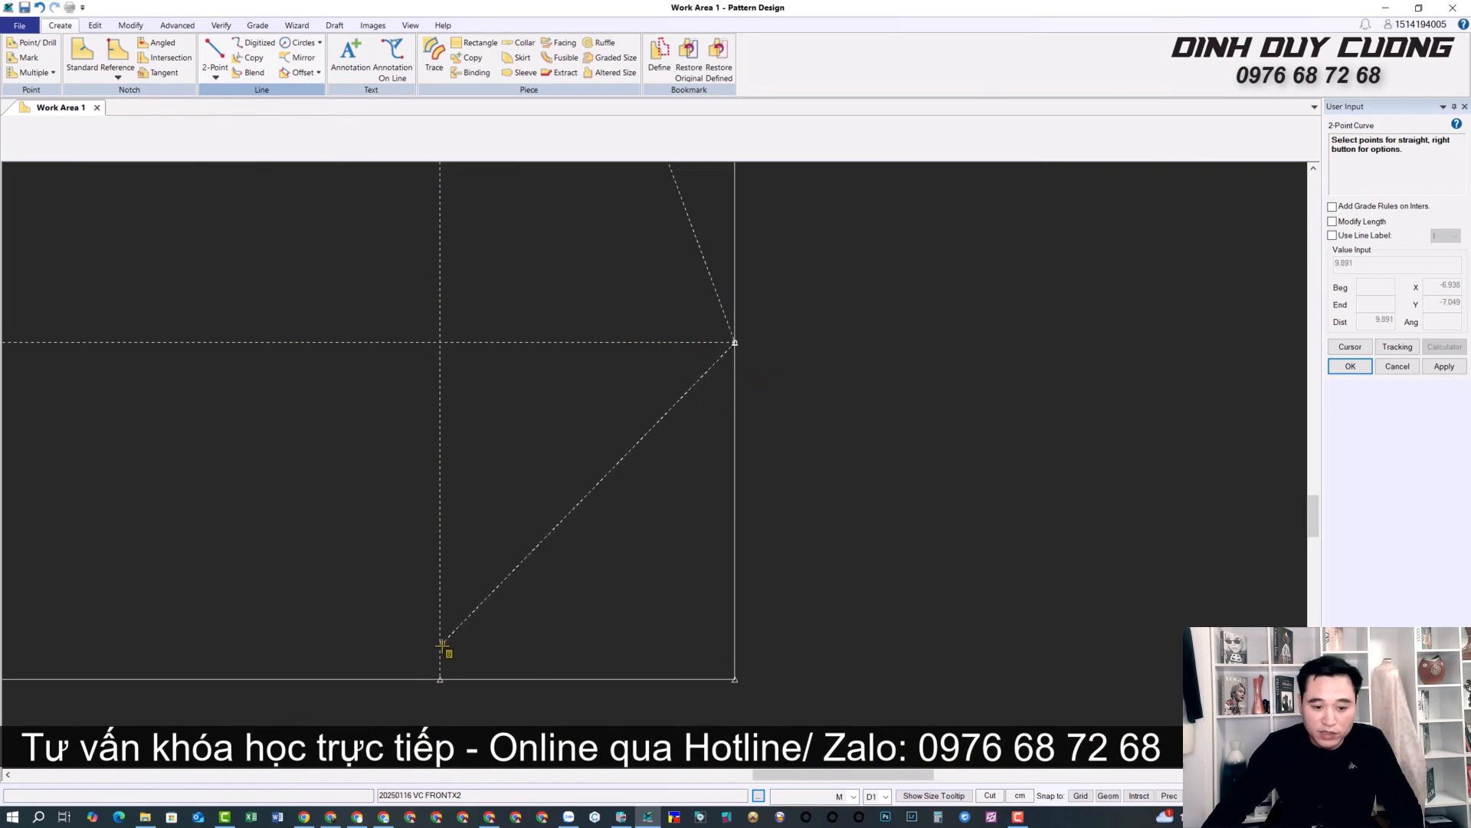
left_click(440, 679)
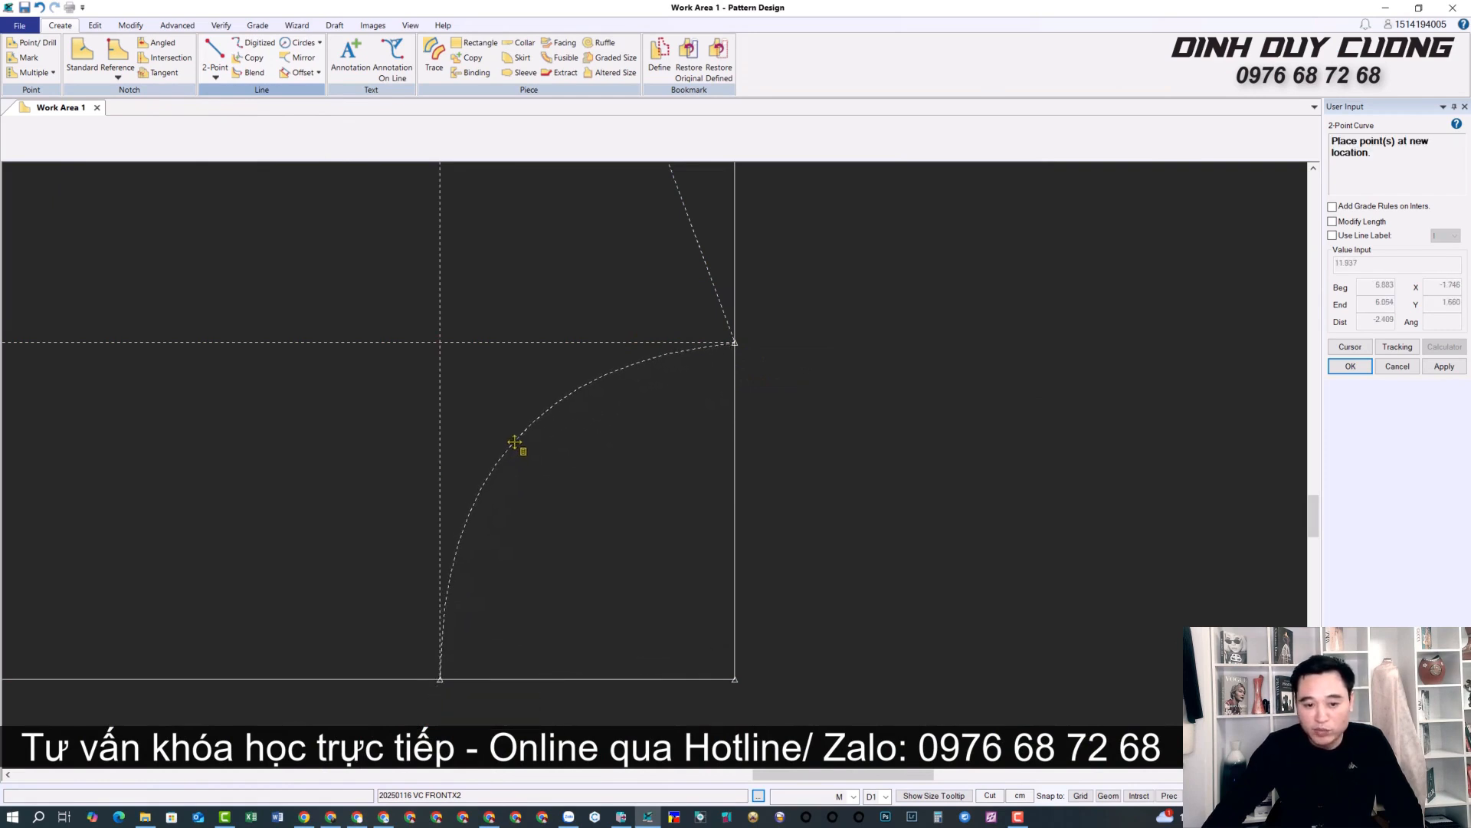
left_click(514, 443)
scroll(585, 509, "down", 3)
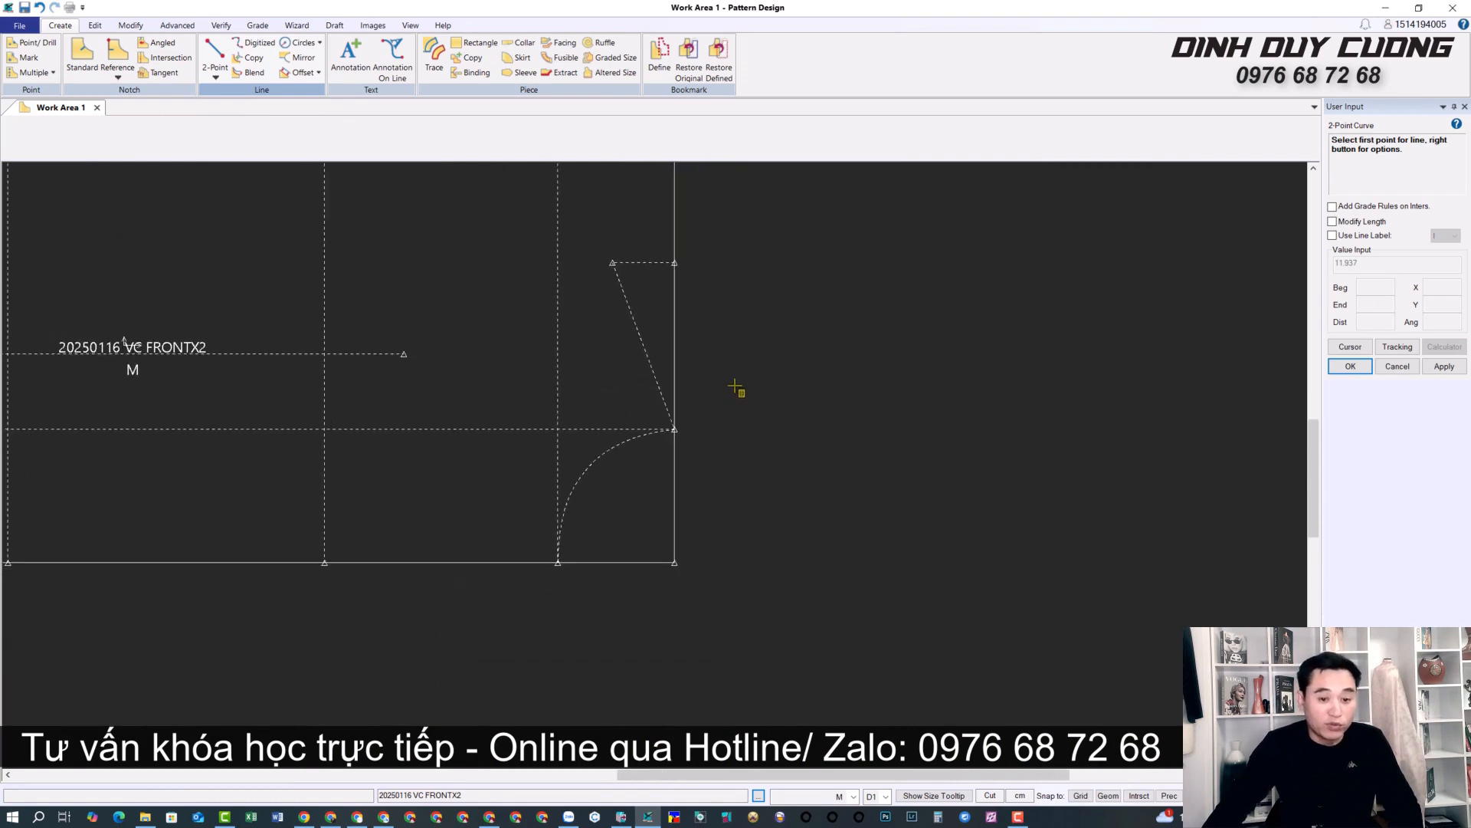
scroll(735, 385, "down", 2)
right_click(546, 221)
left_click(556, 231)
Step: Delete the vertical neck guide and the horizontal guide that runs to the neckline's end on the right edge
middle_click_drag(429, 341, 610, 427)
scroll(755, 505, "up", 2)
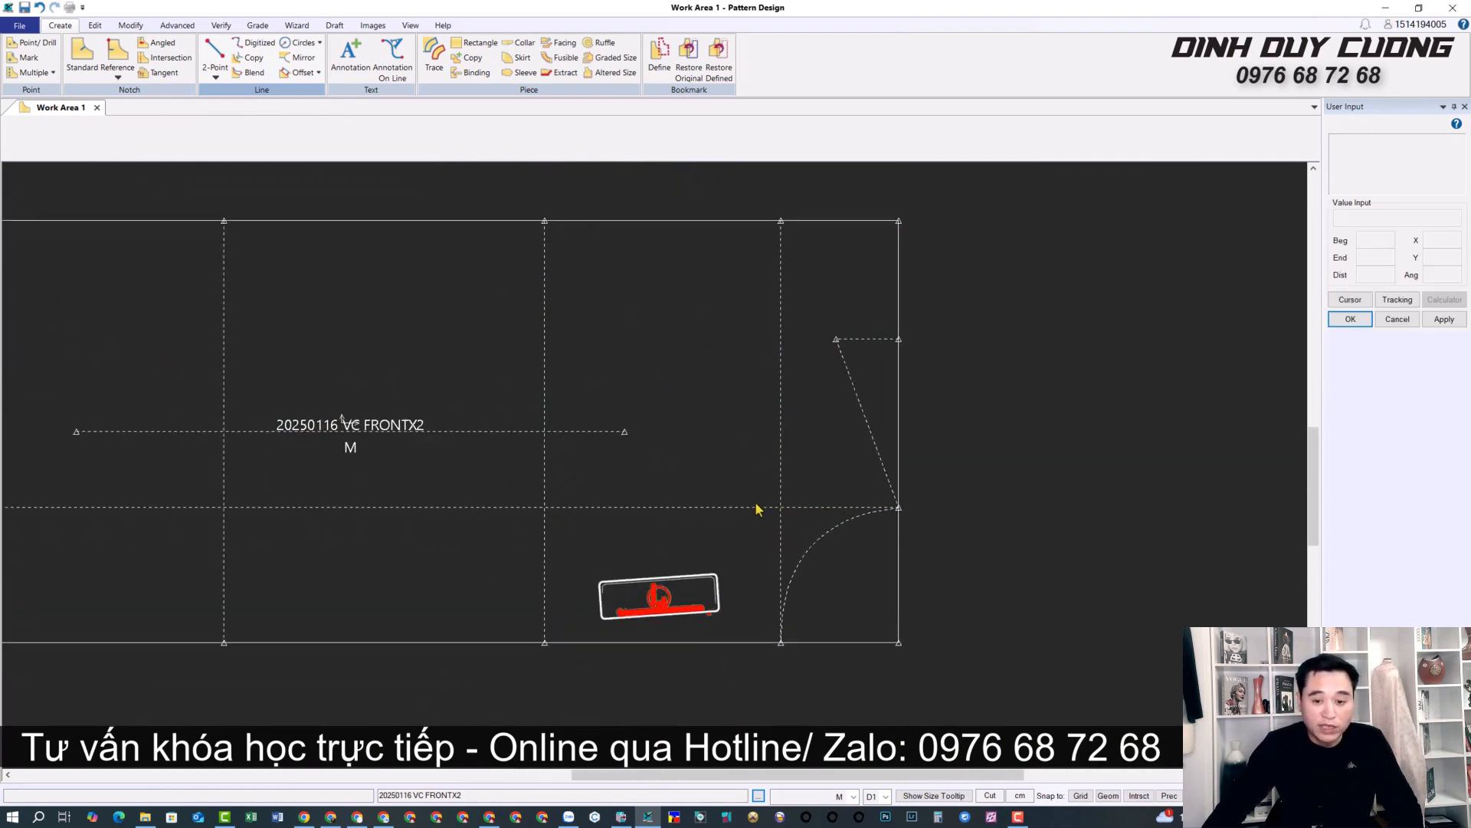
scroll(746, 499, "down", 1)
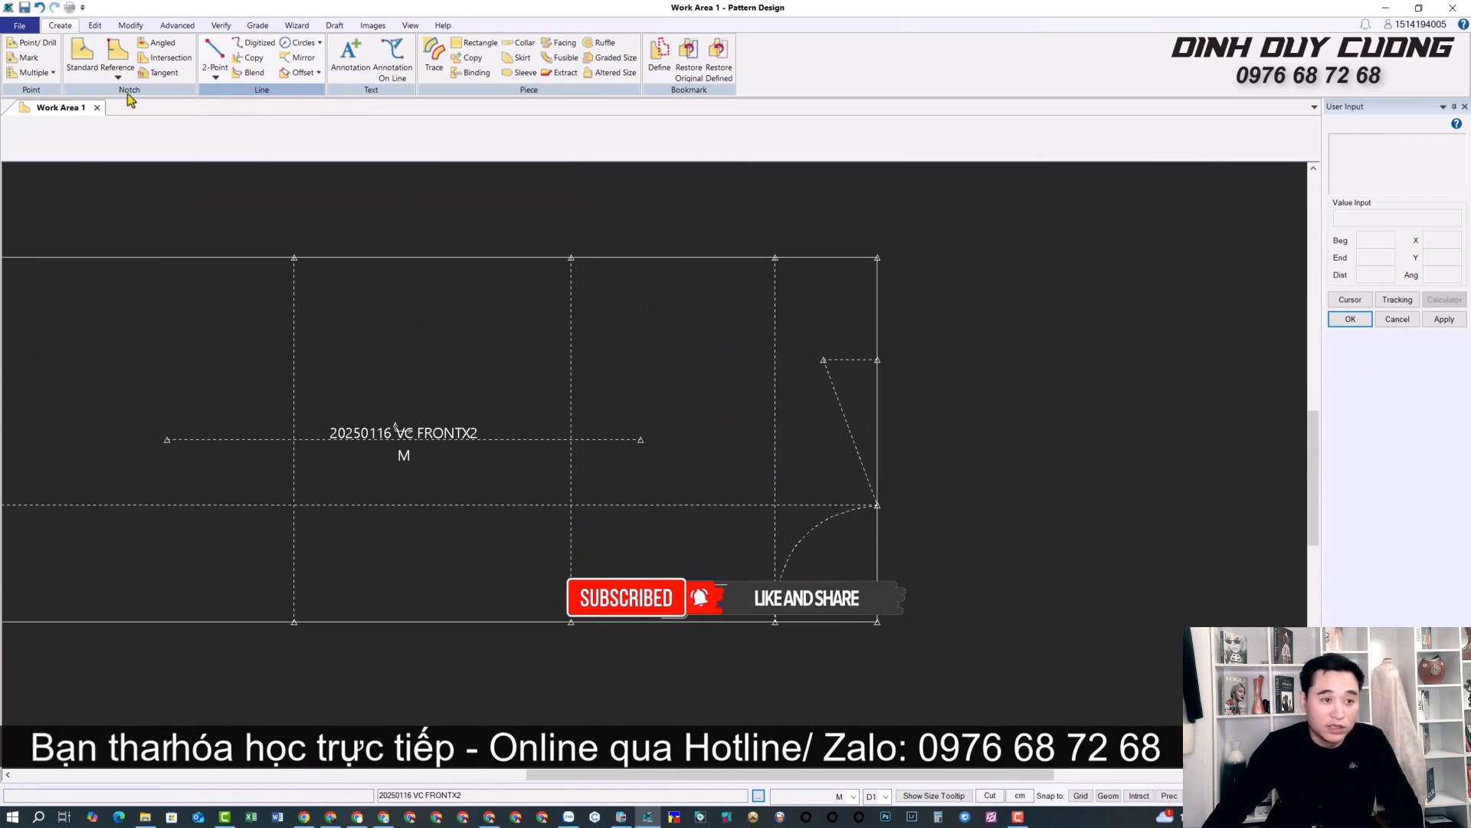
left_click(131, 25)
left_click(19, 77)
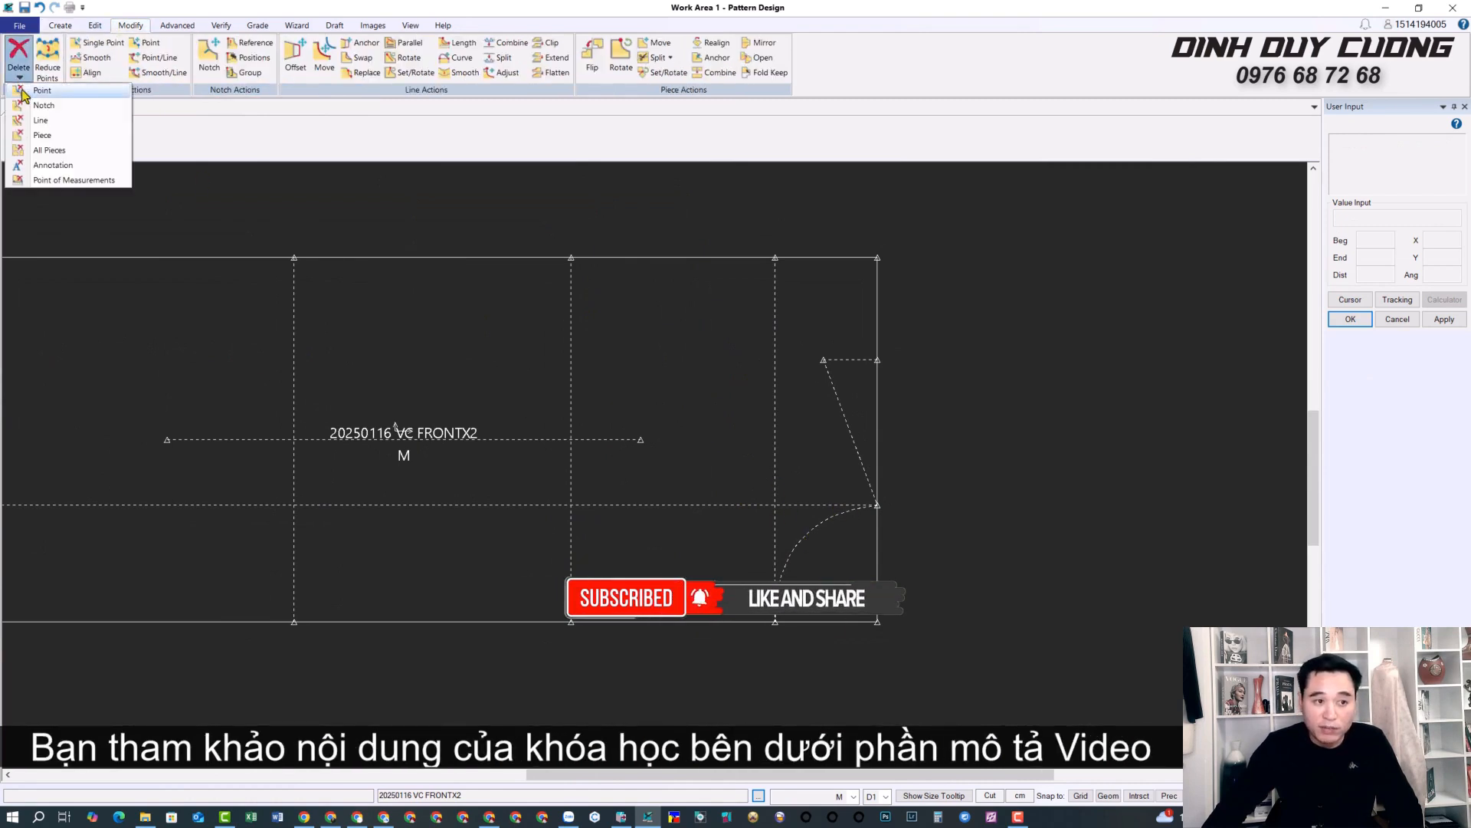
left_click(40, 120)
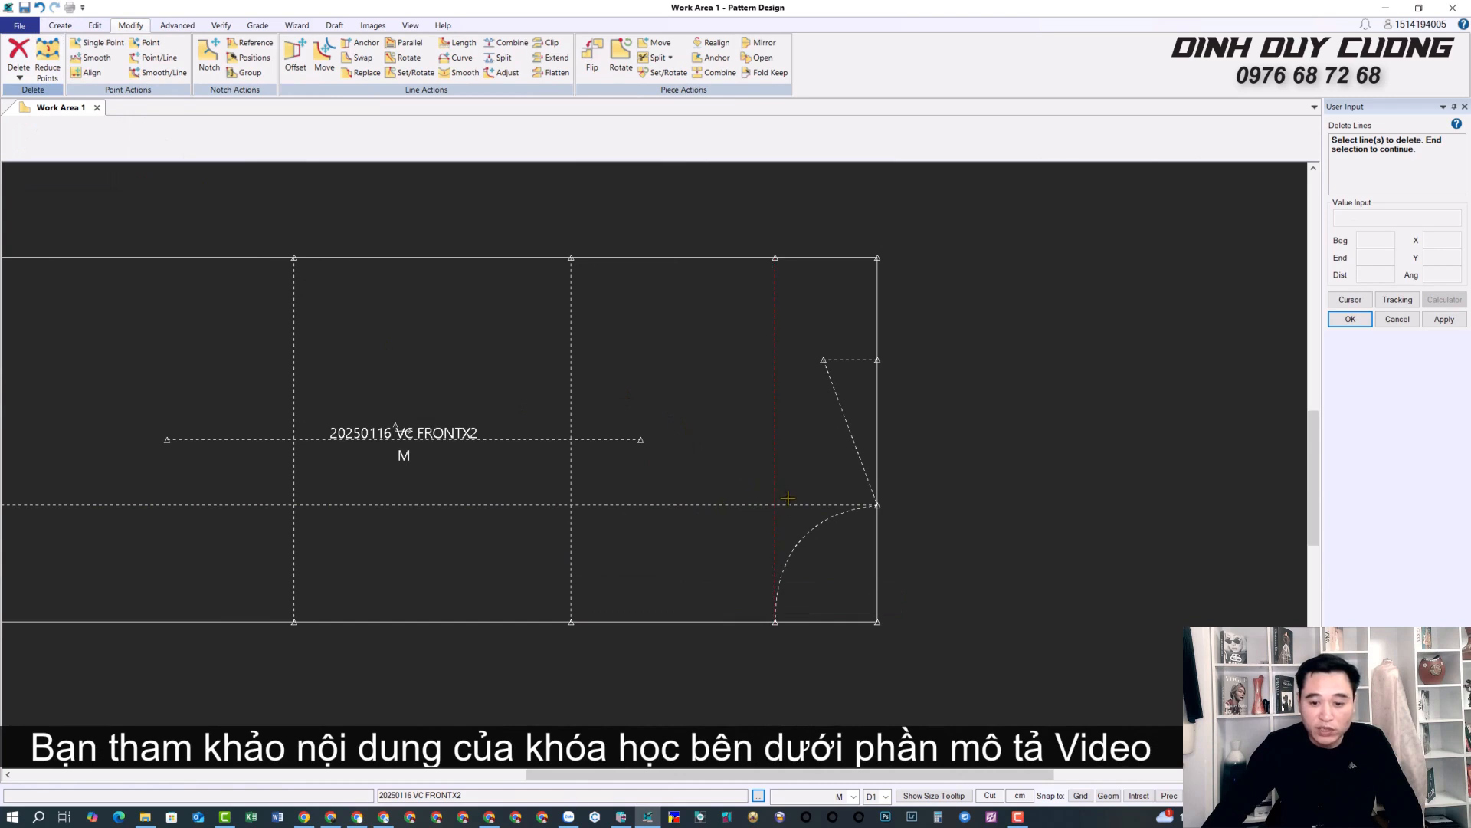
right_click(782, 437)
left_click(783, 442)
right_click(779, 438)
left_click(779, 440)
right_click(755, 416)
left_click(756, 417)
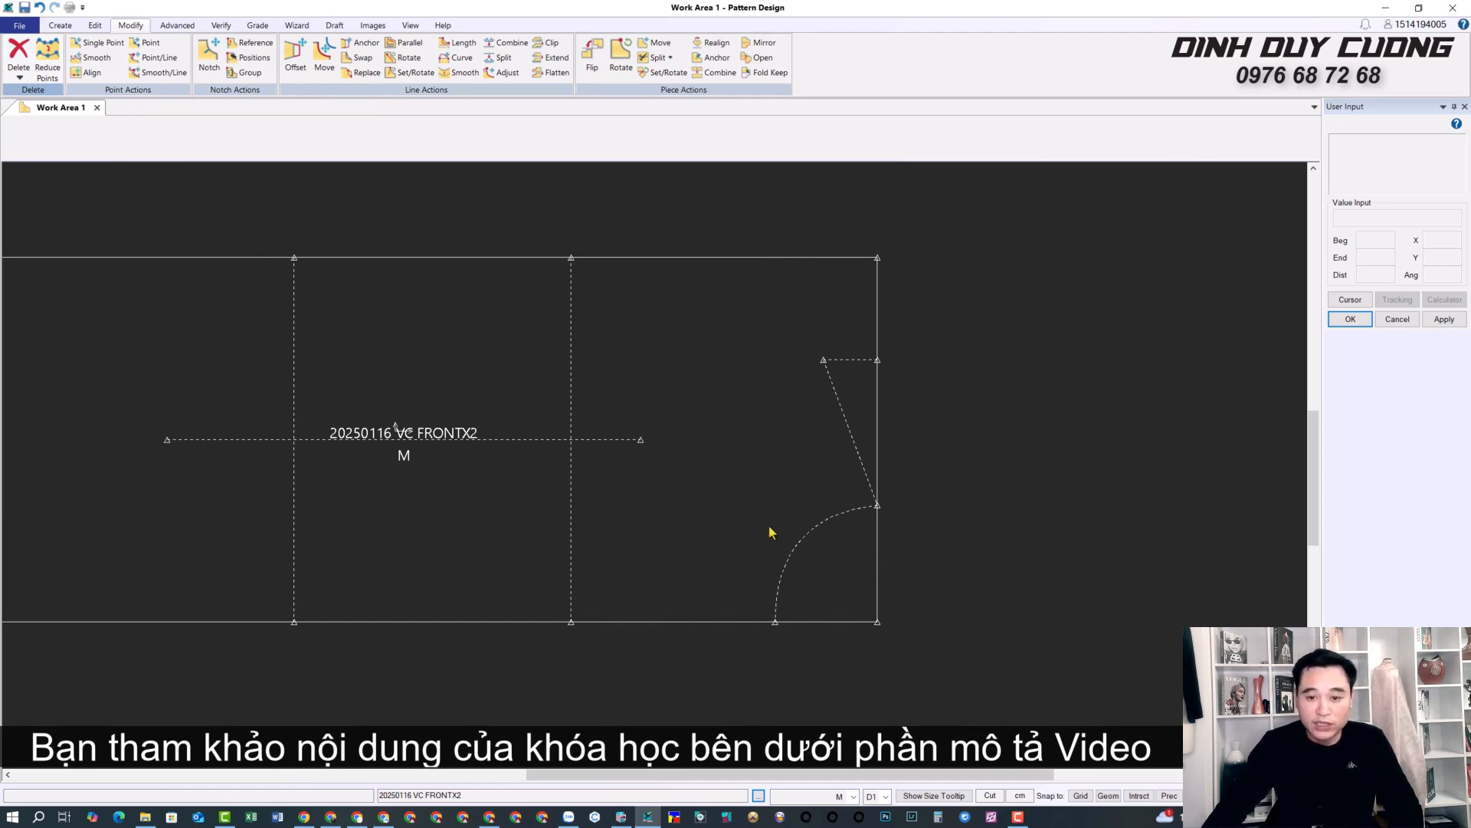
Step: Offset the front piece's right edge inward by -12 cm with Offset Even
scroll(812, 442, "up", 4)
middle_click_drag(748, 367, 635, 361)
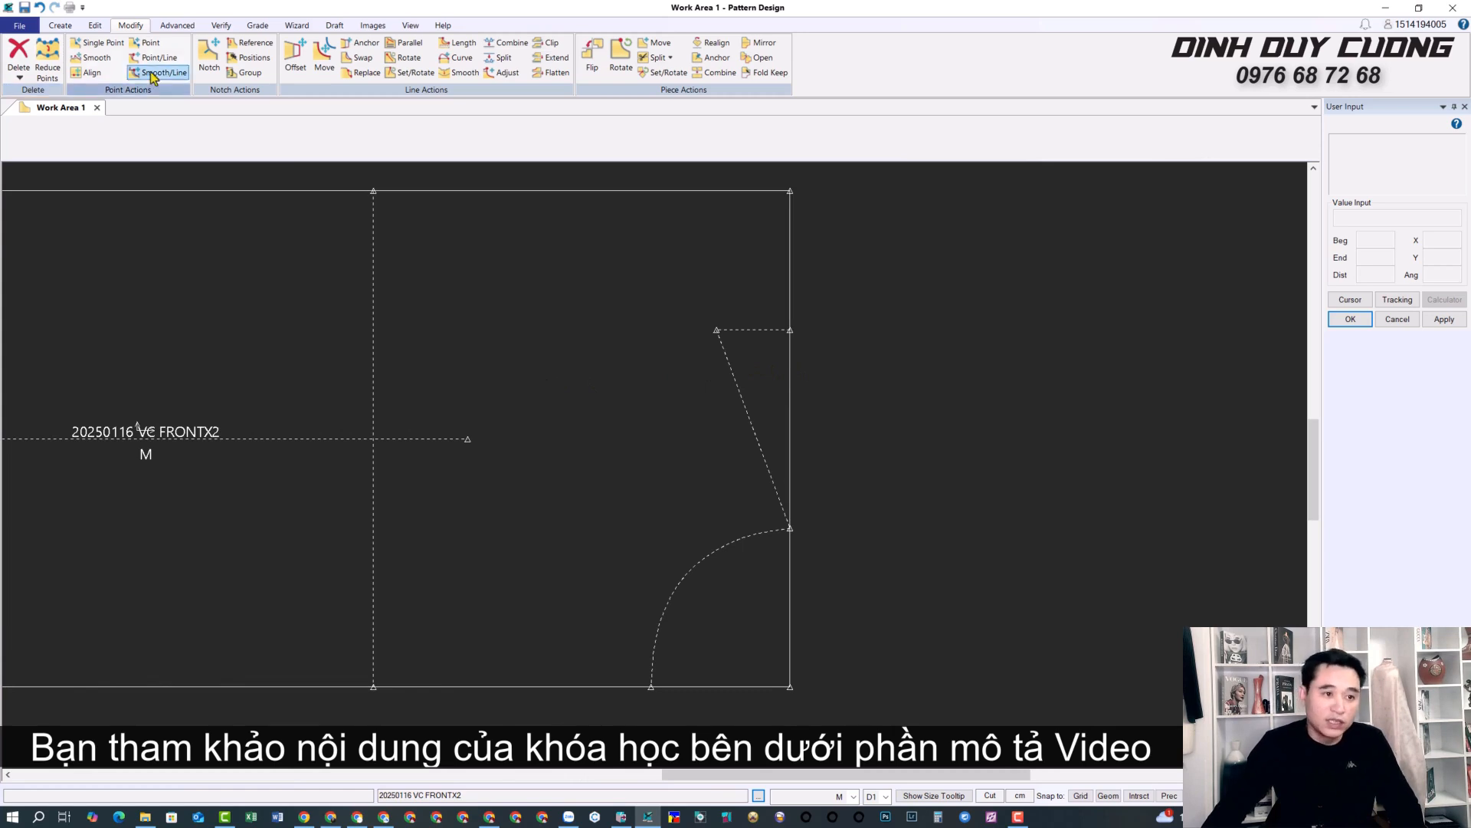
left_click(61, 26)
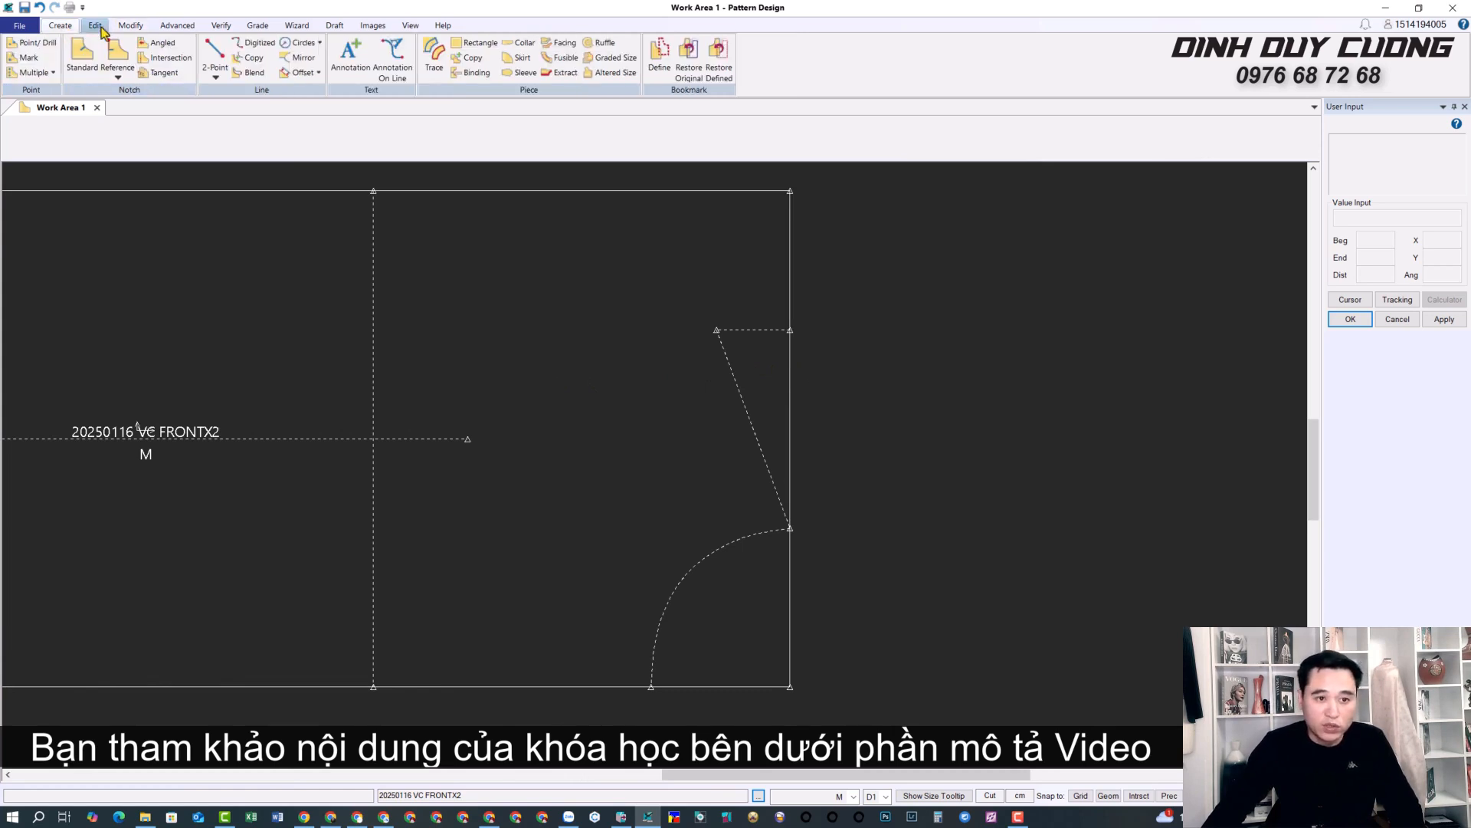
left_click(308, 76)
left_click(789, 299)
right_click(790, 299)
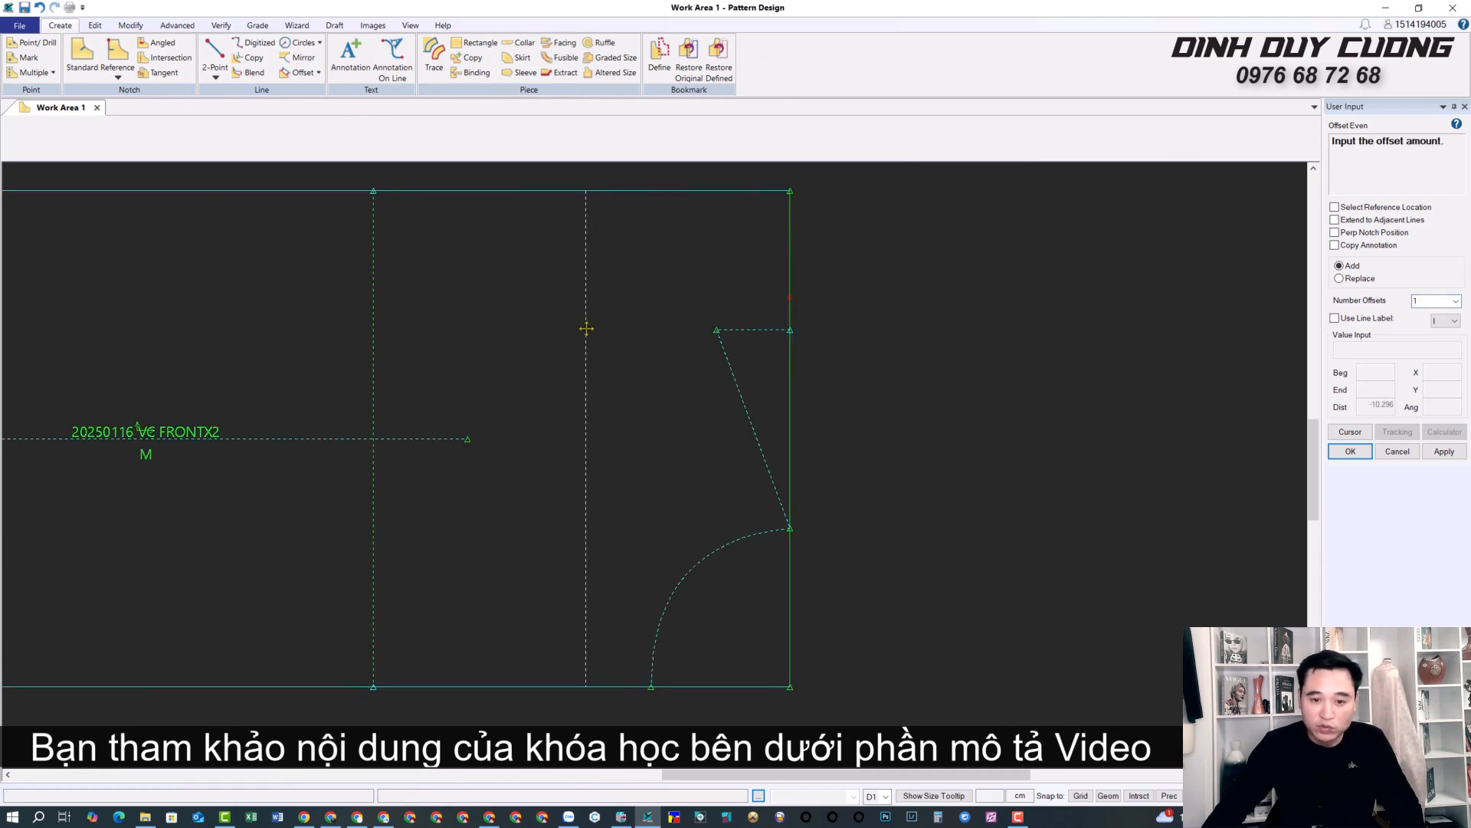
left_click(579, 332)
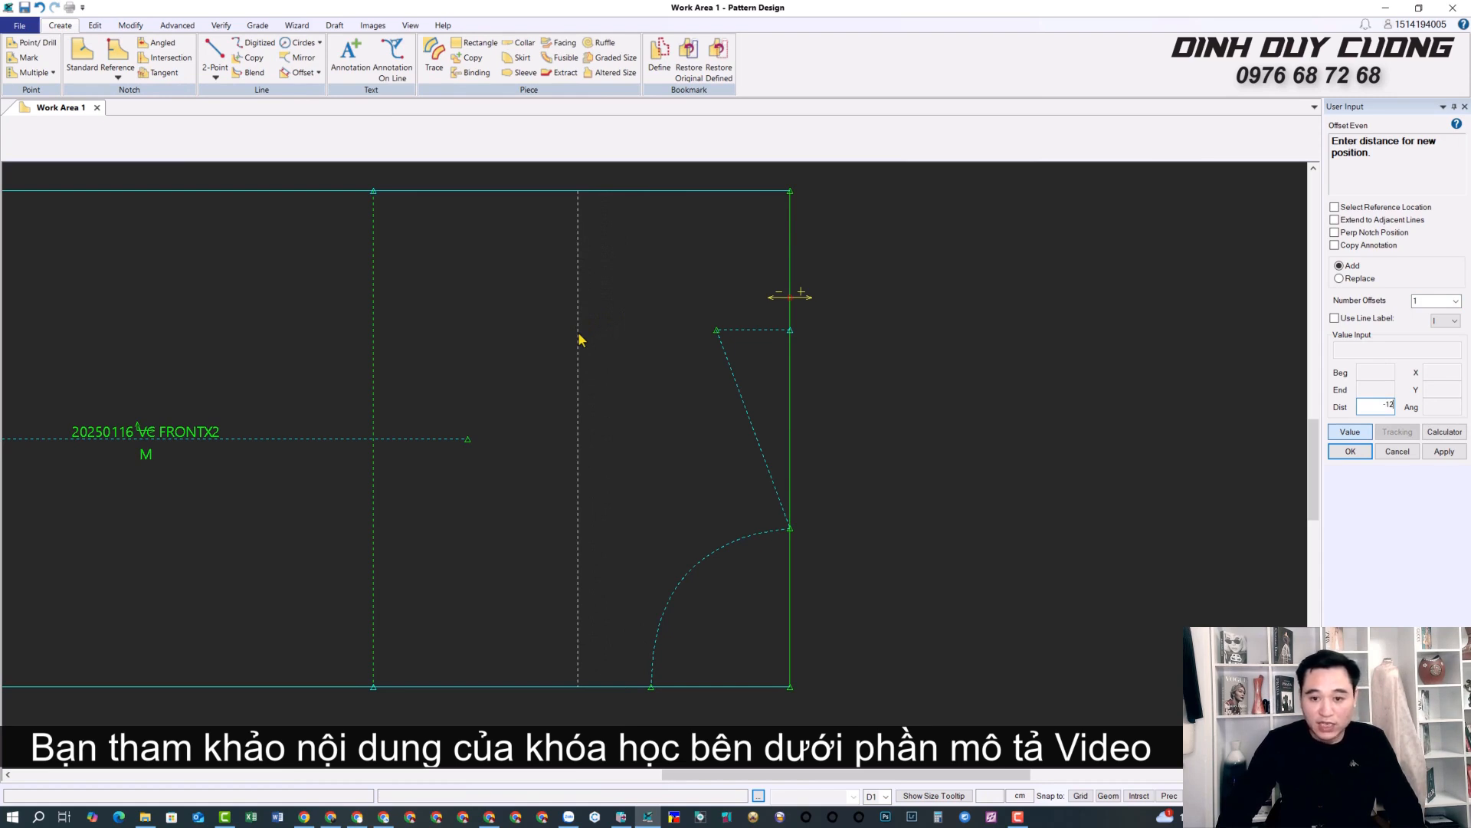
type("-12")
key("Return")
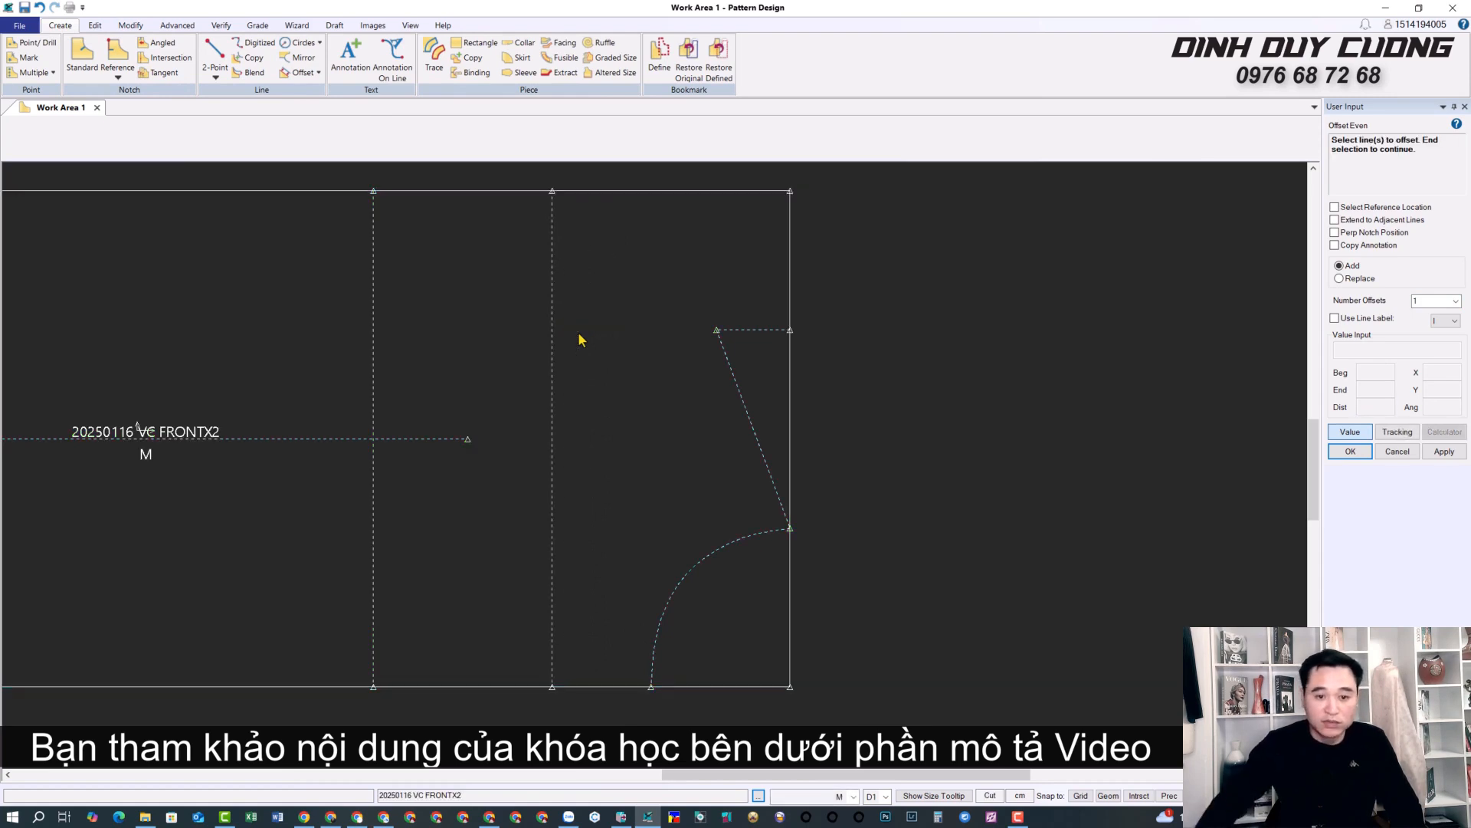
Step: Offset the front piece's bottom edge inward by -16 cm to add a horizontal armhole guide
left_click(592, 686)
left_click(1359, 436)
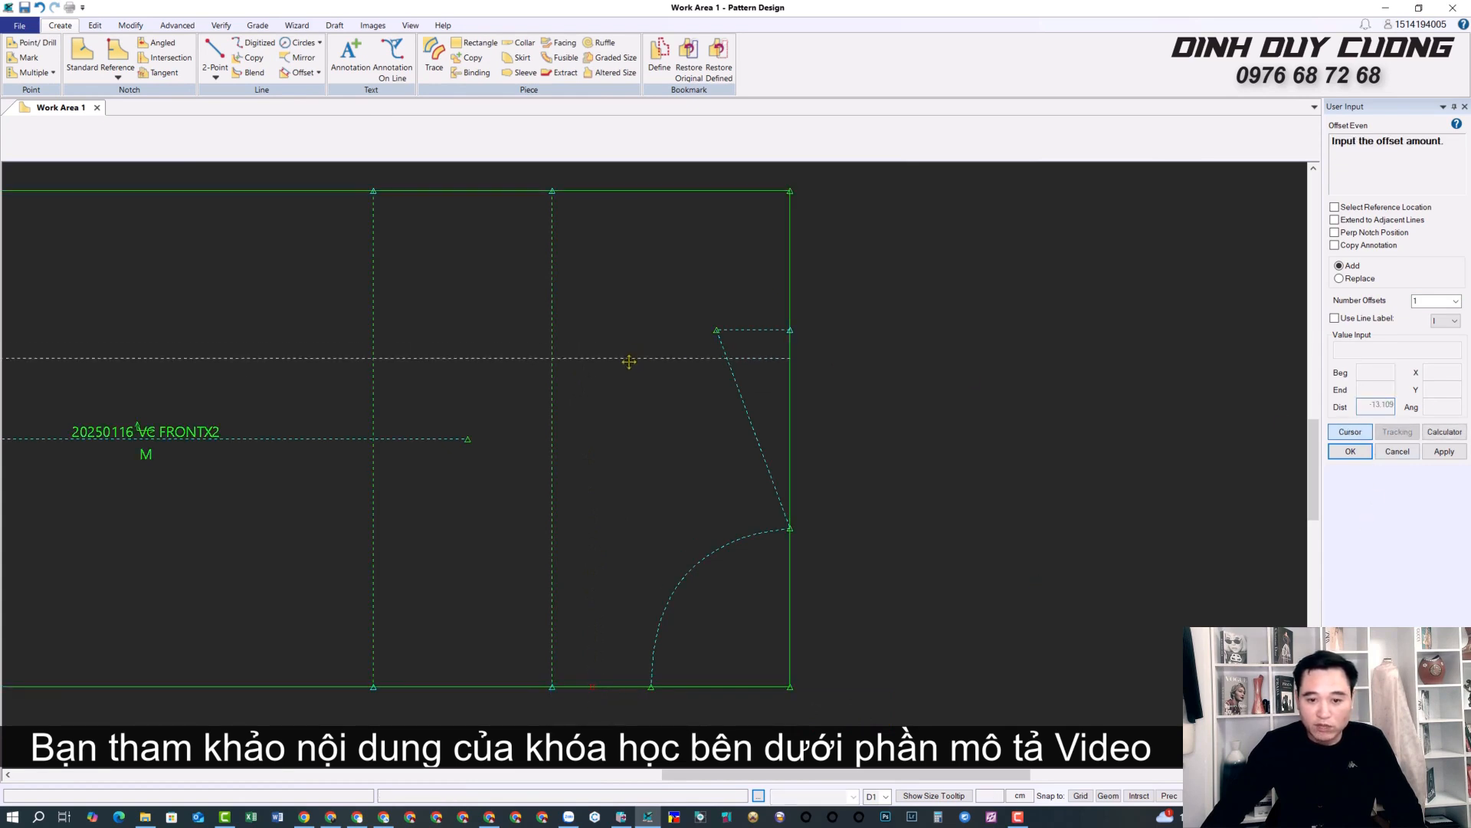
left_click(630, 366)
right_click(630, 366)
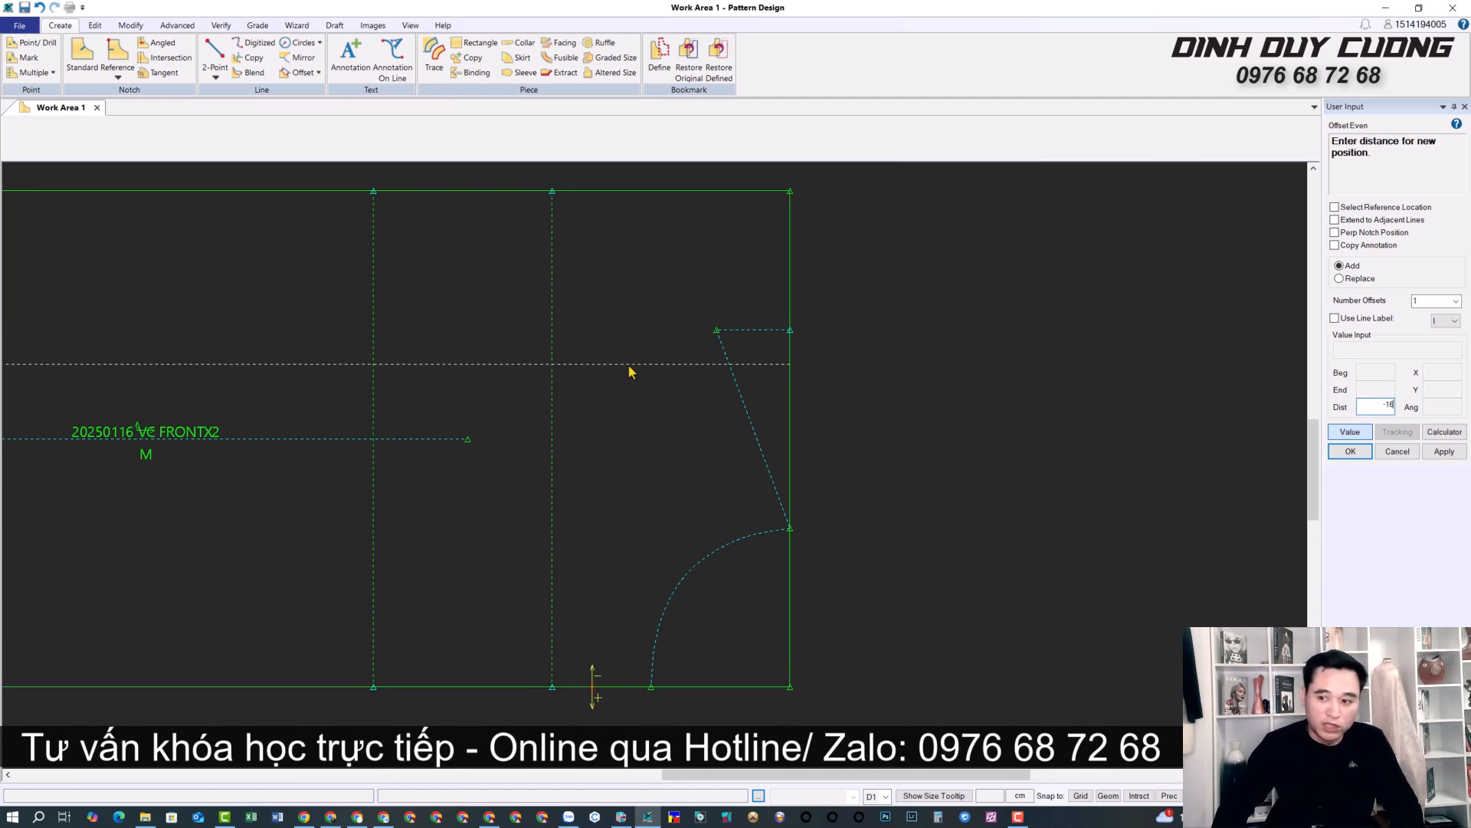
key("Return")
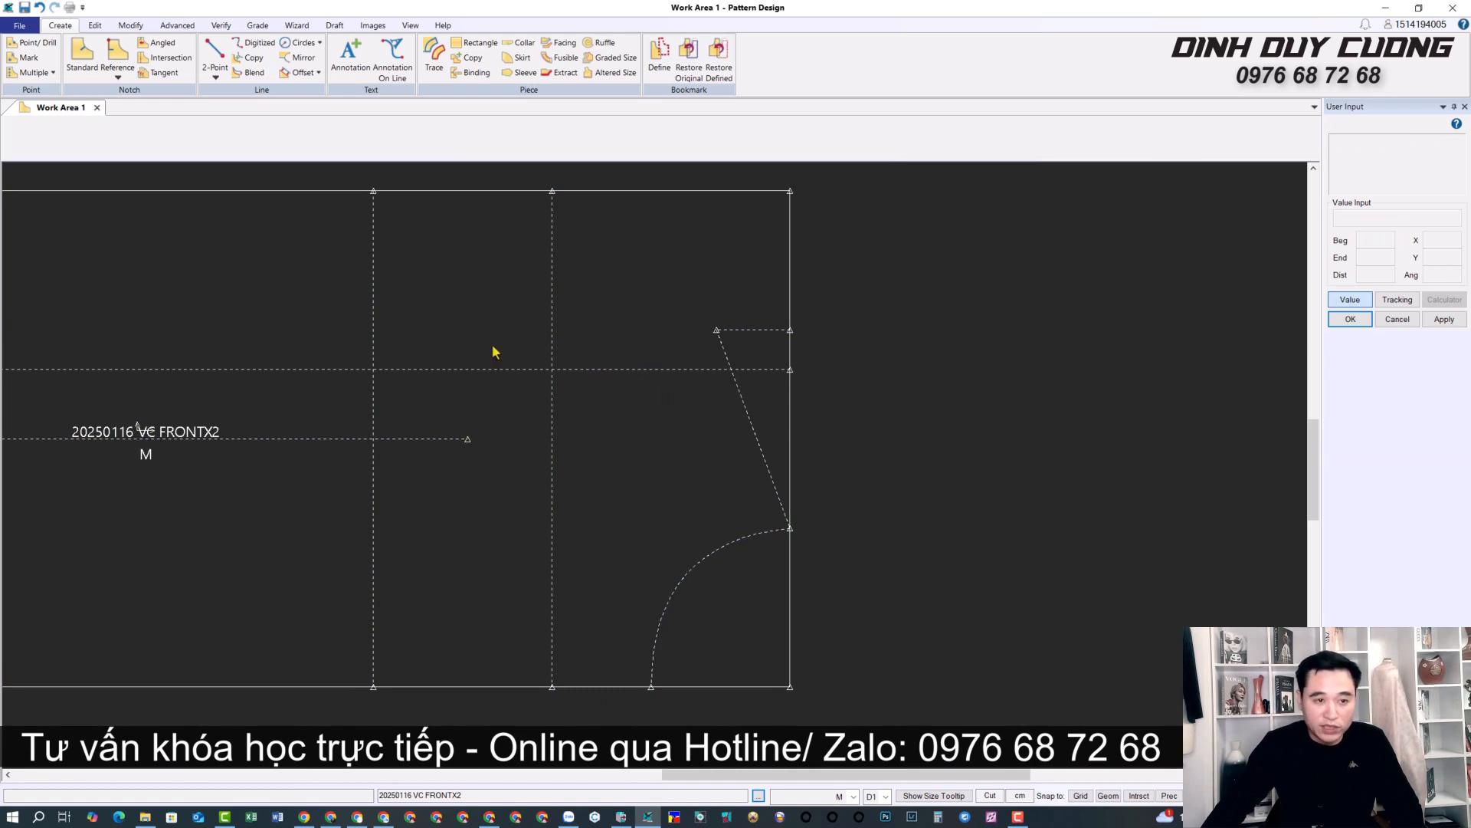
Step: Clip the vertical 12 cm guide at the new horizontal guide, keeping its lower part
left_click(130, 25)
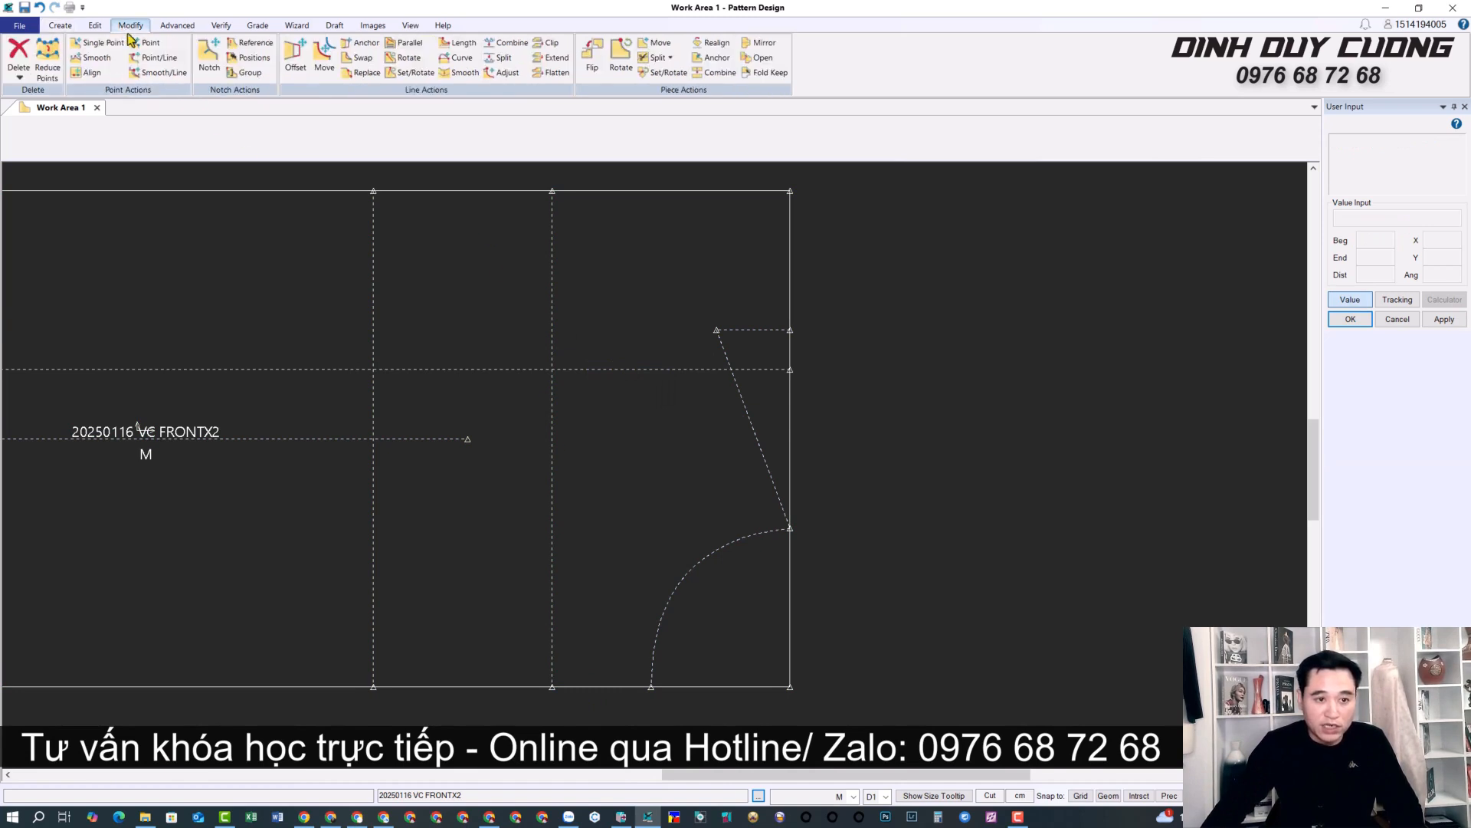
left_click(554, 44)
left_click(553, 391)
left_click(565, 369)
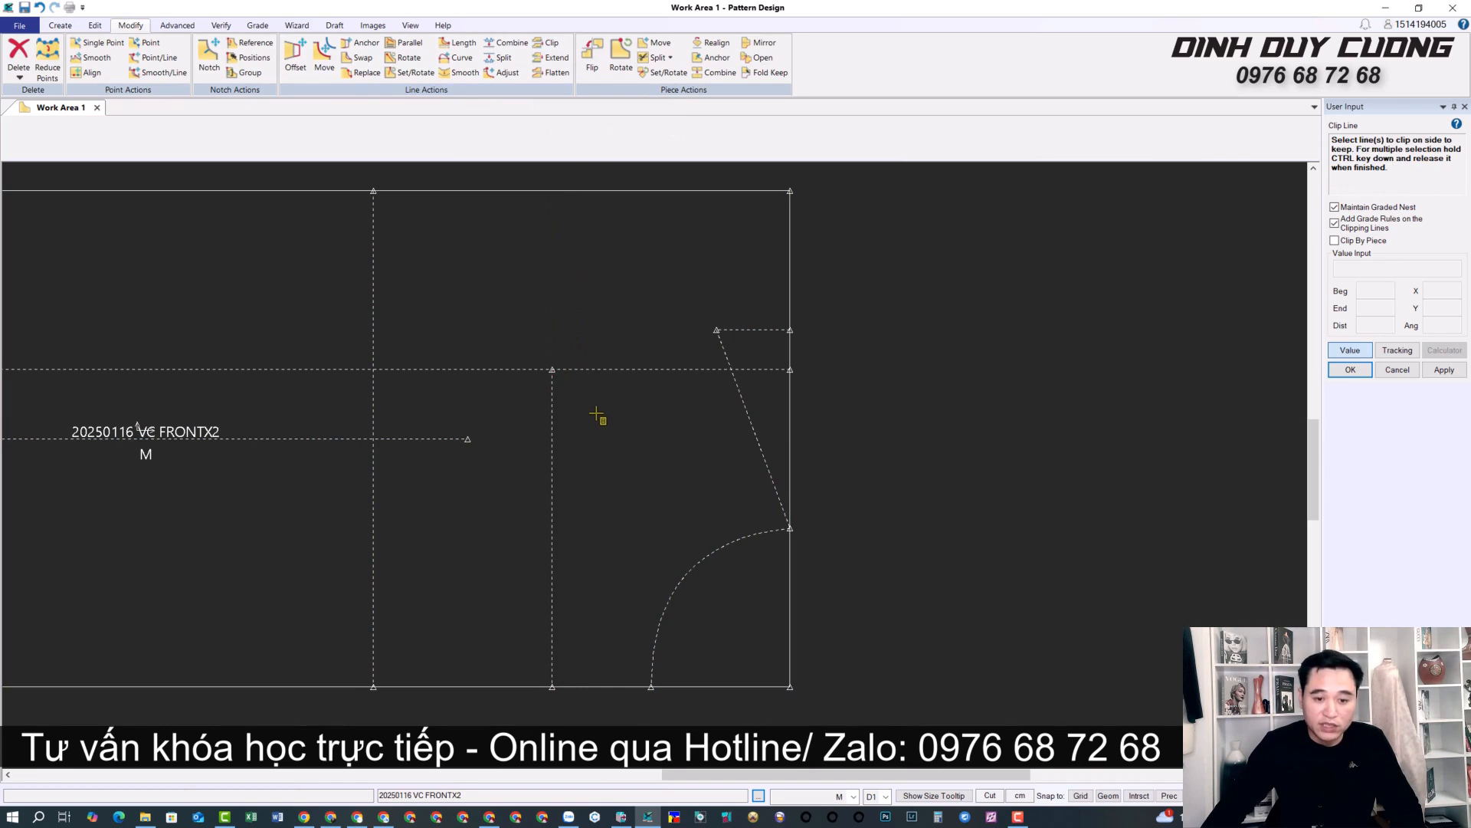
Step: Draw the armhole with 2-Point Curve from the chest line's upper end through the clipped guide's top to the shoulder line's outer end
left_click(57, 26)
left_click(215, 72)
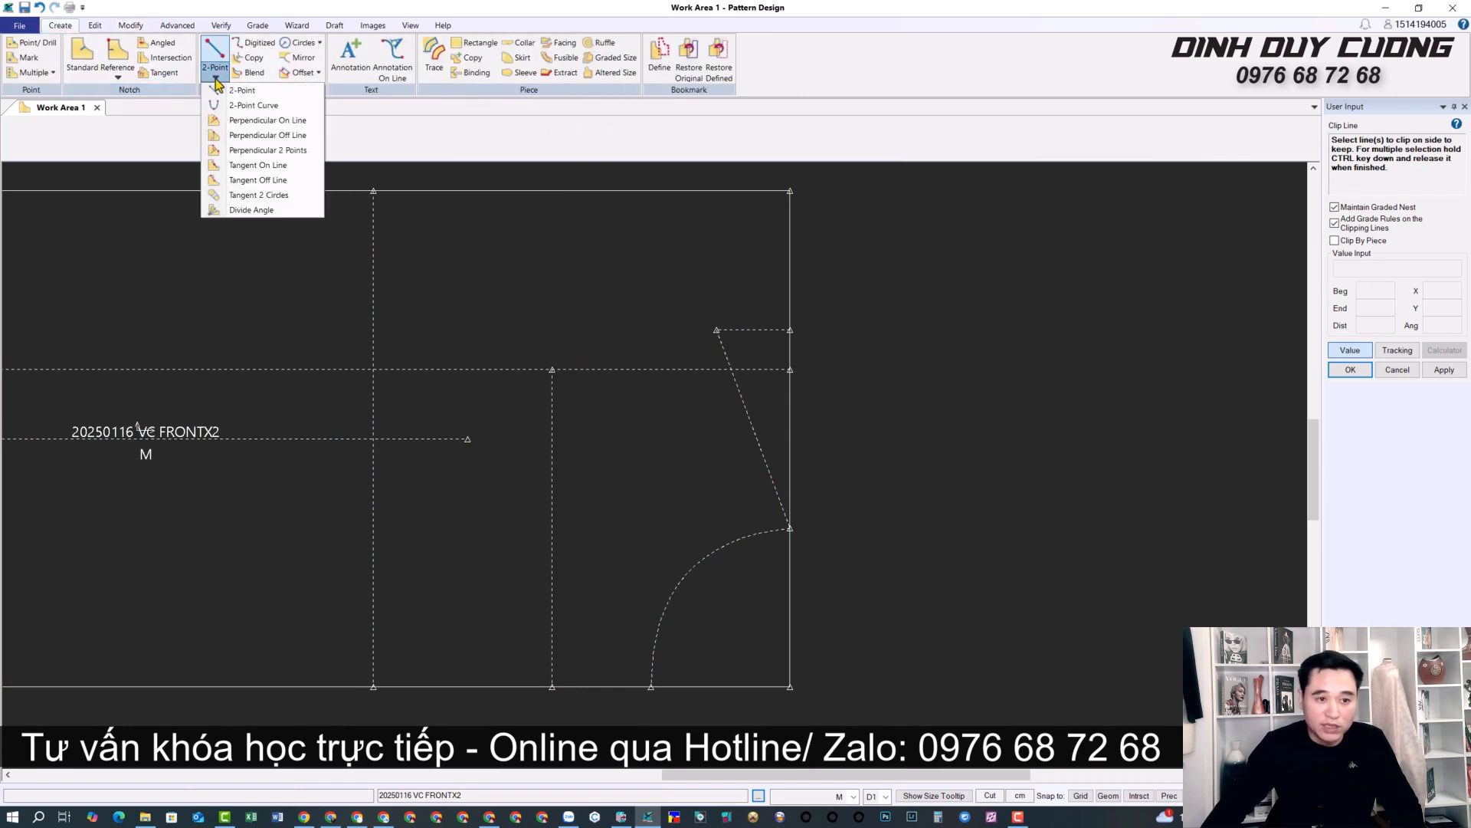
left_click(230, 106)
scroll(591, 194, "up", 2)
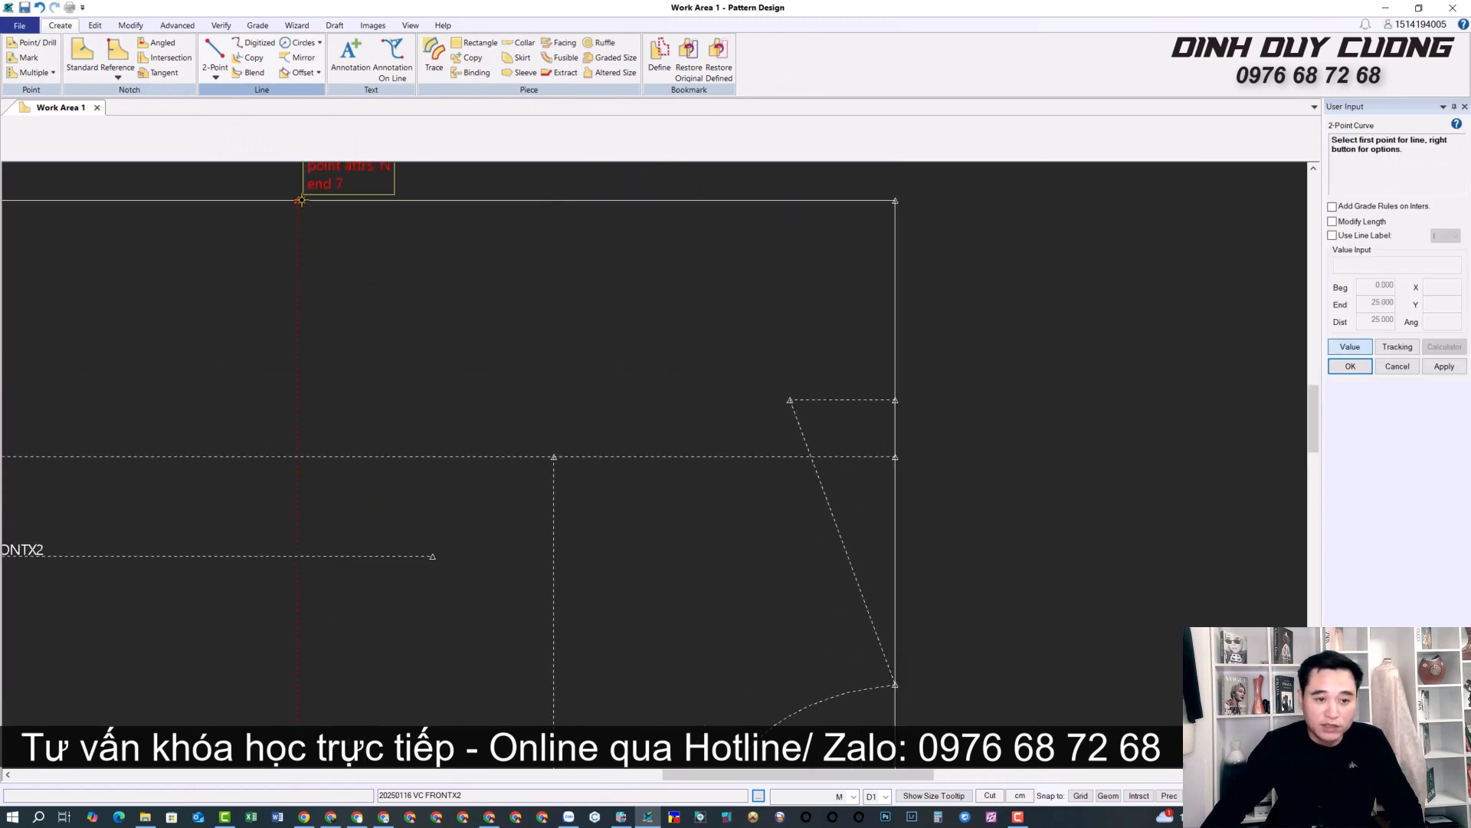
left_click(301, 201)
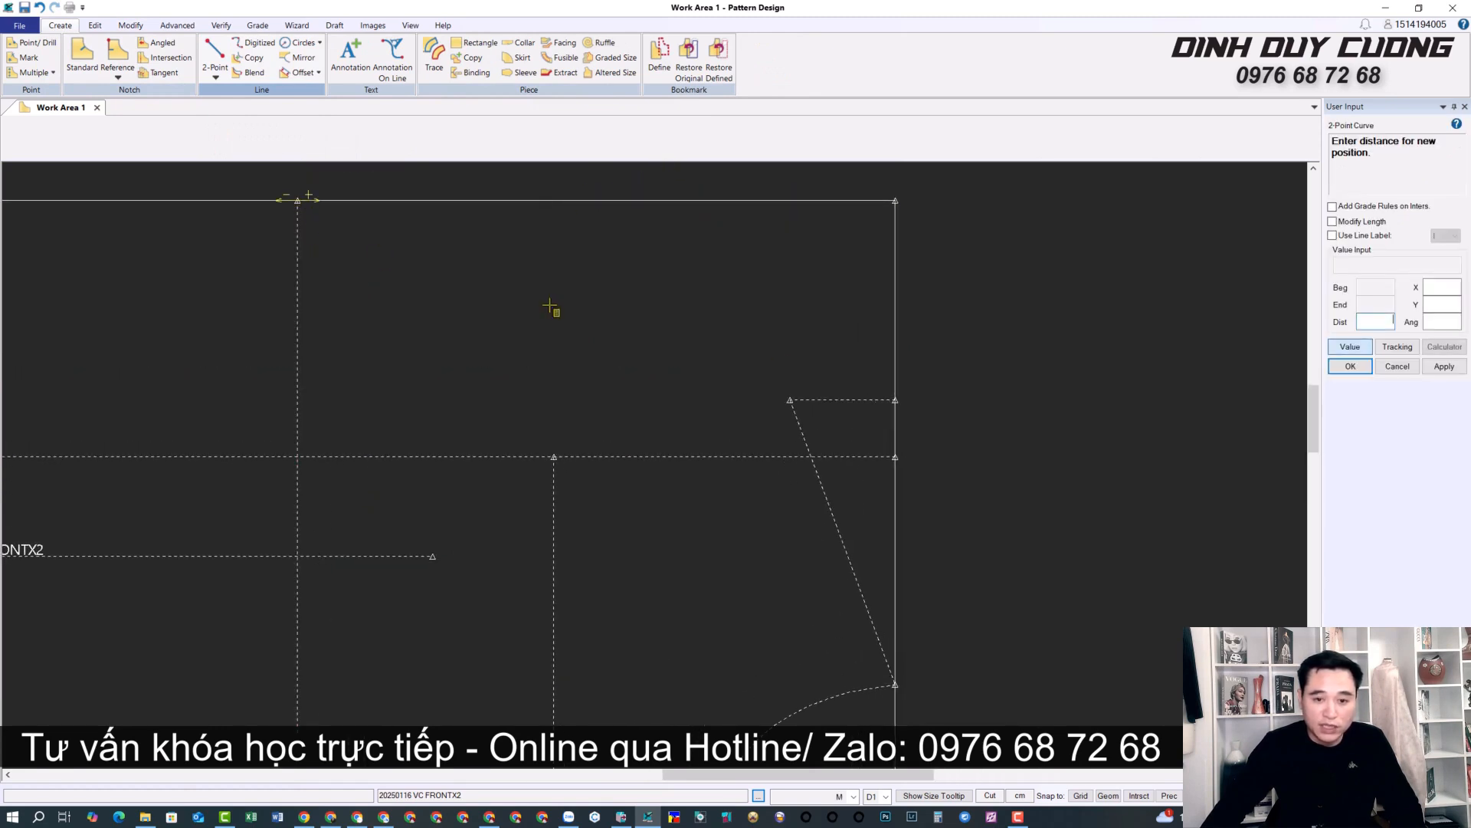
left_click(1351, 348)
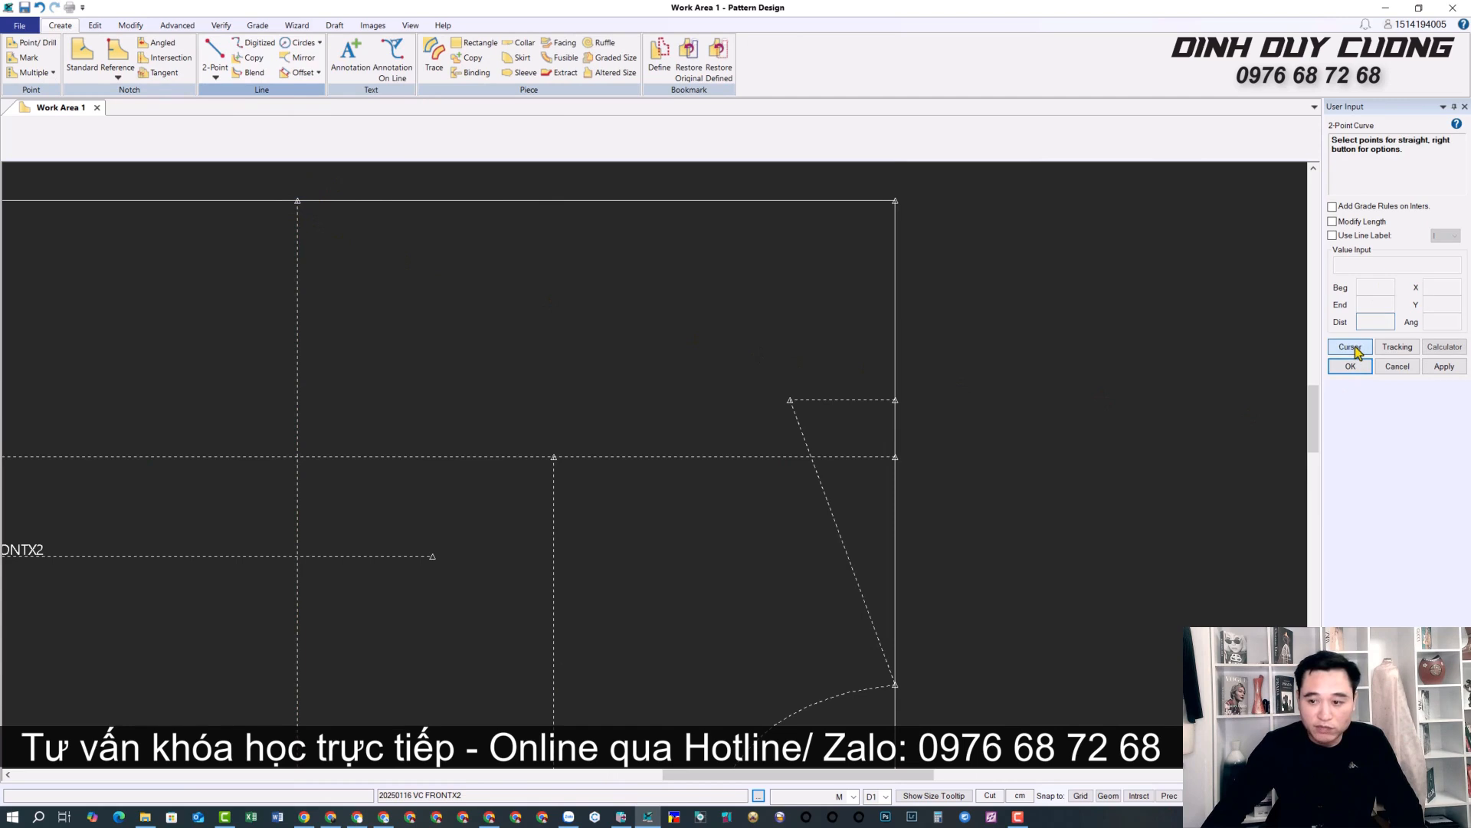
left_click(789, 400)
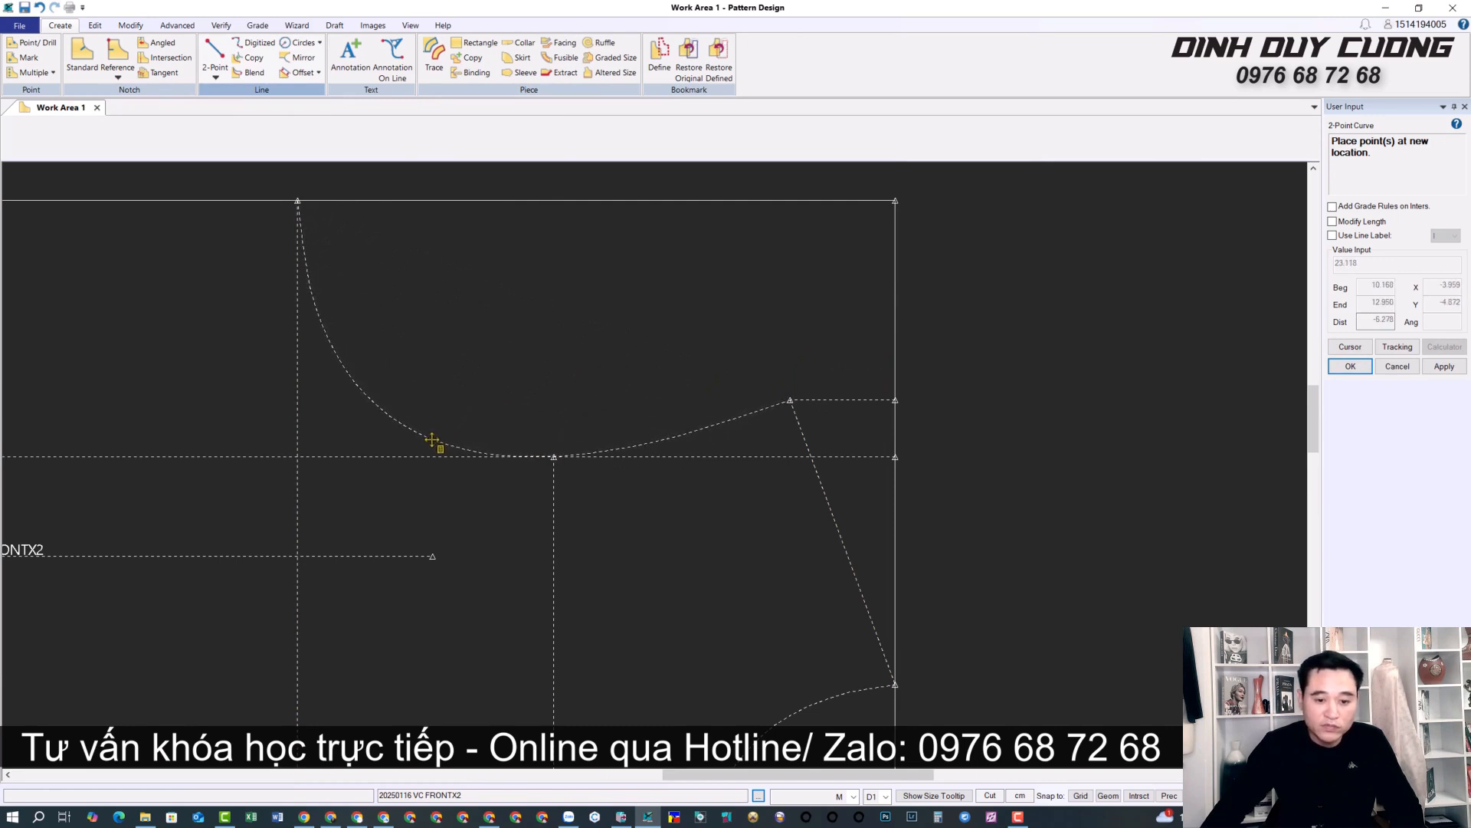
right_click(584, 262)
left_click(584, 262)
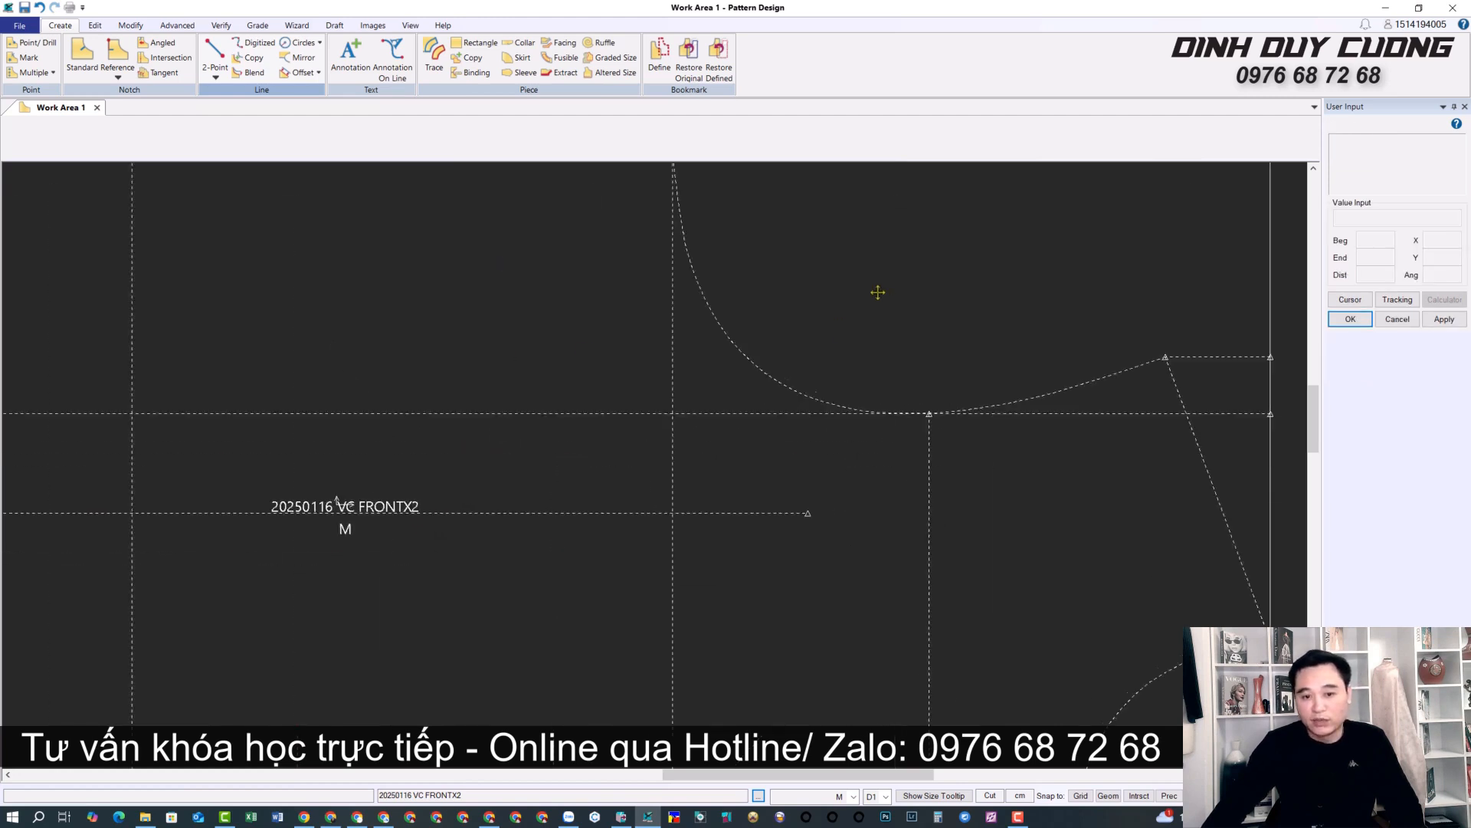
scroll(612, 417, "down", 8)
middle_click_drag(553, 461, 693, 444)
scroll(528, 486, "up", 1)
scroll(529, 491, "up", 1)
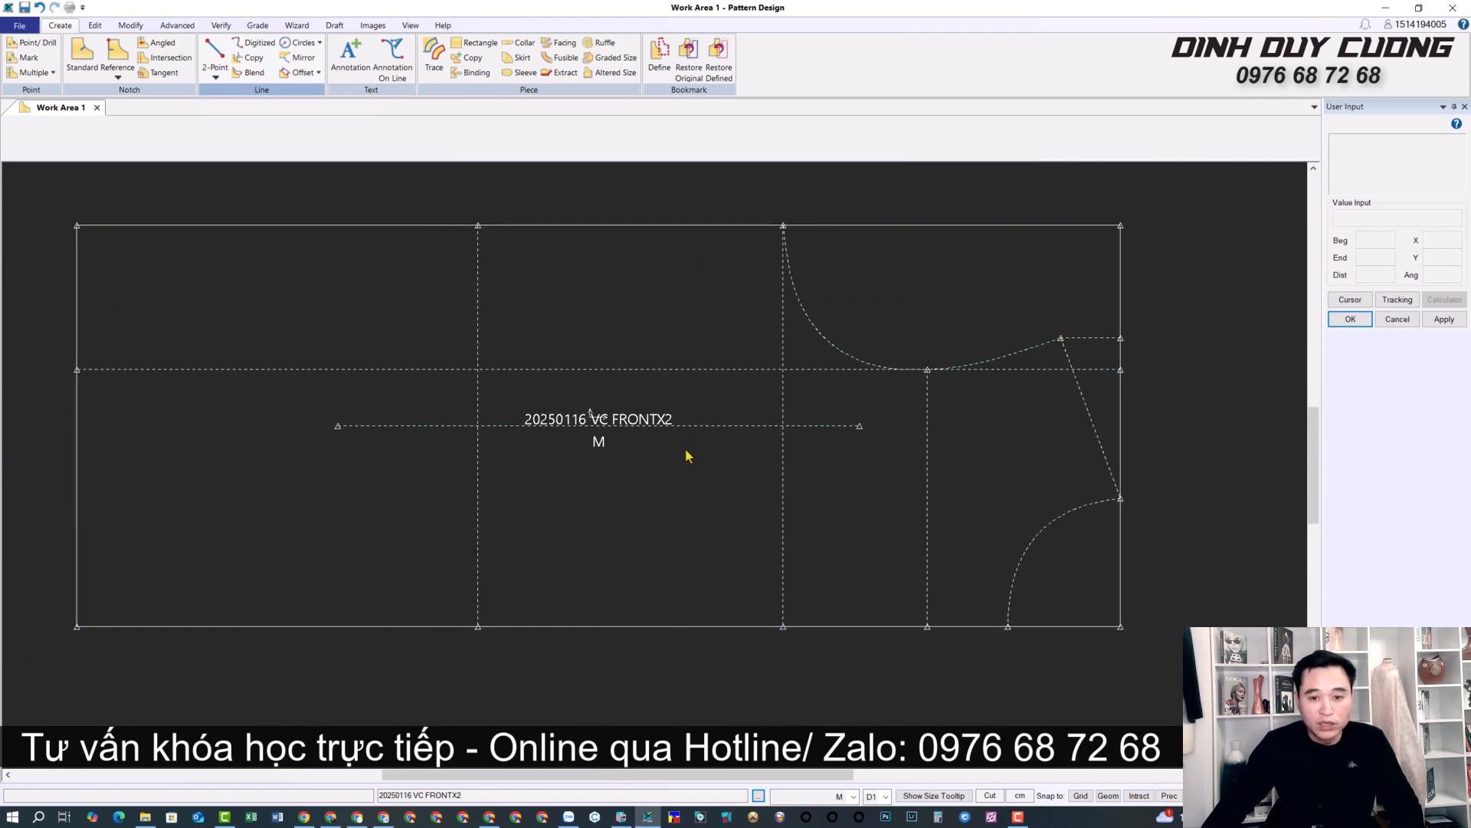
scroll(556, 370, "up", 1)
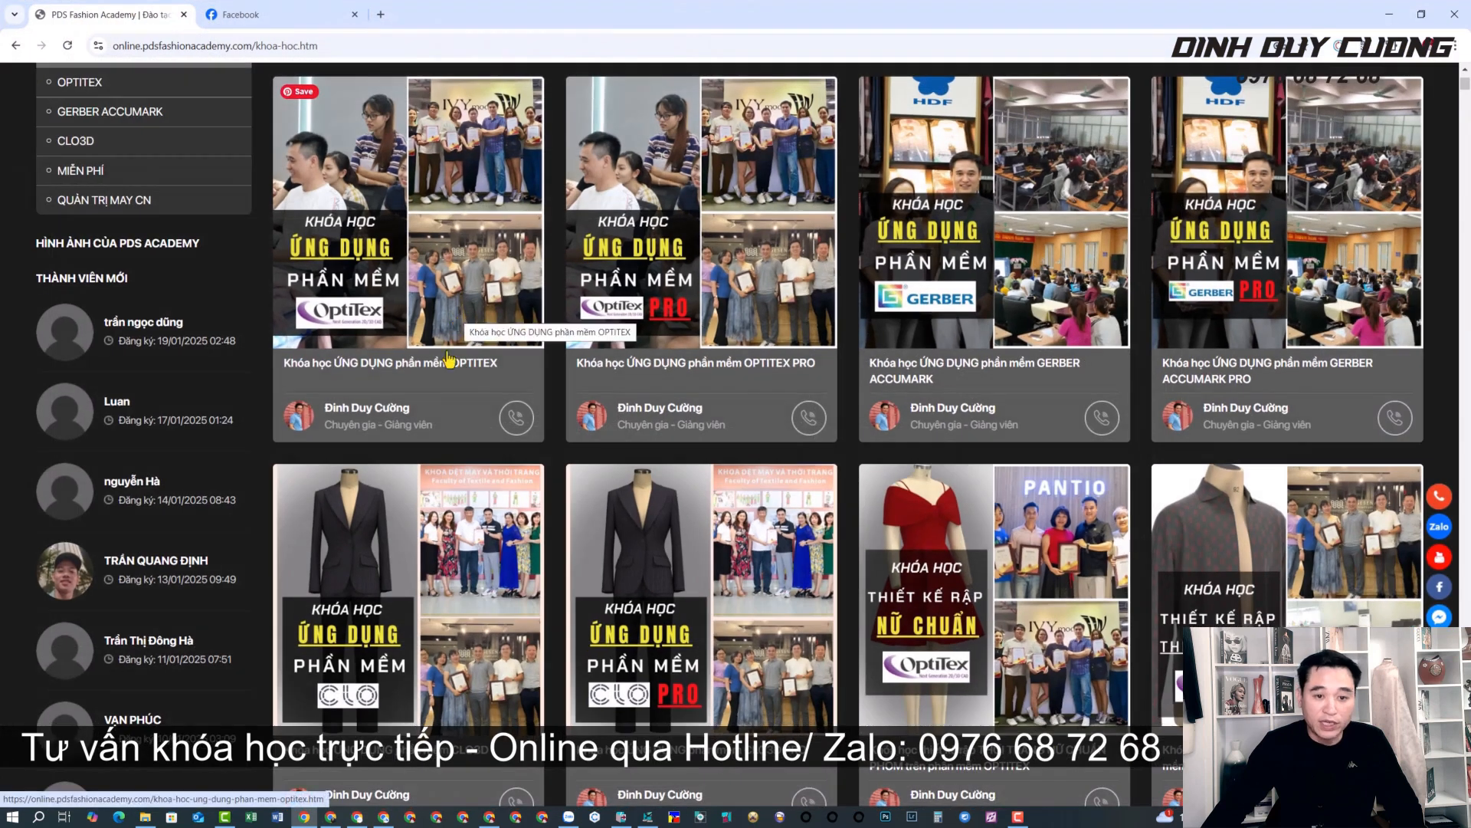
Step: Examine the PDS Fashion Academy site's web address, course menu and course listings in the web browser
scroll(288, 154, "up", 5)
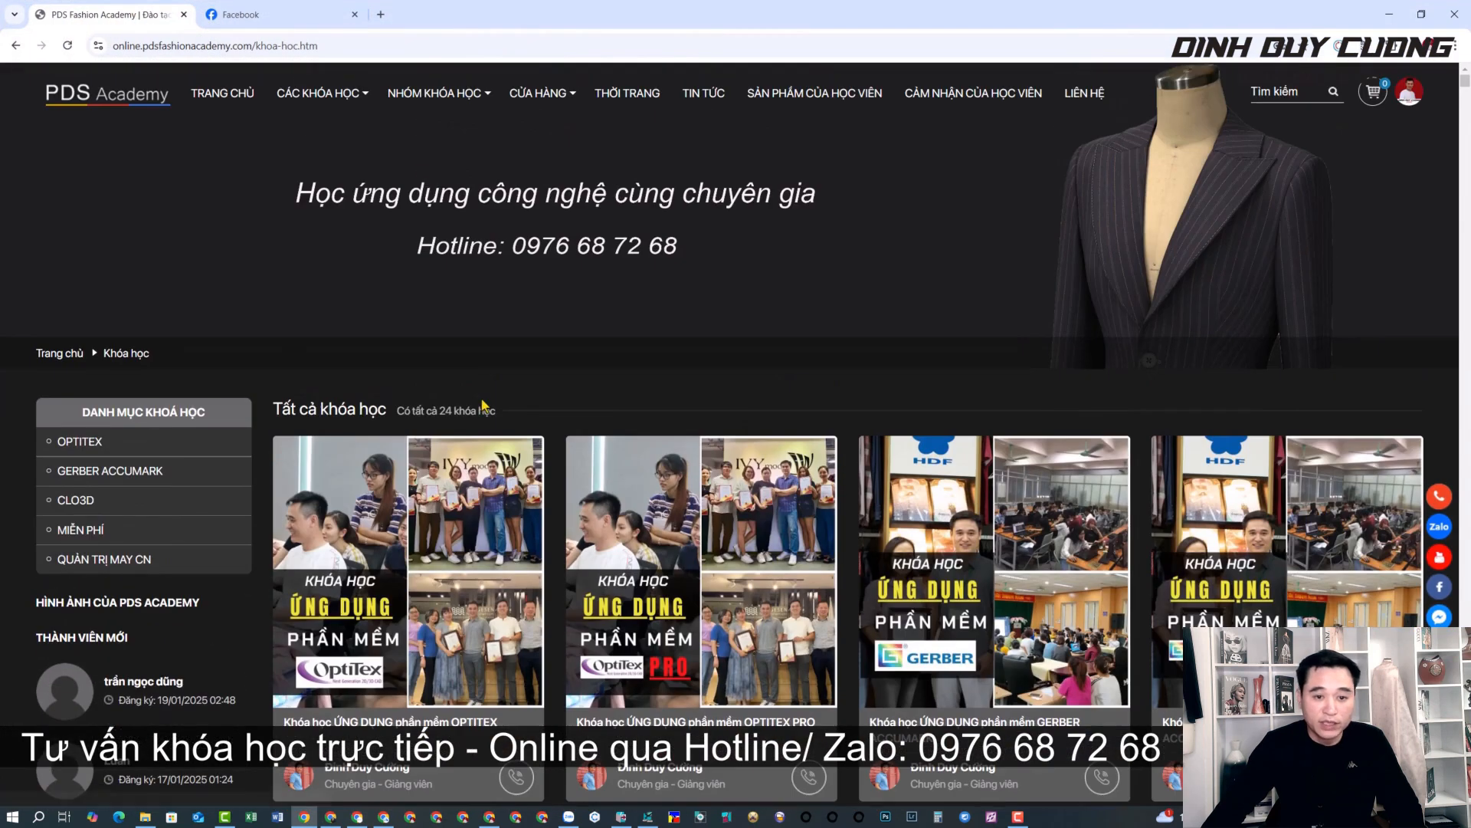
left_click(114, 46)
left_click_drag(146, 46, 192, 46)
mouse_move(323, 99)
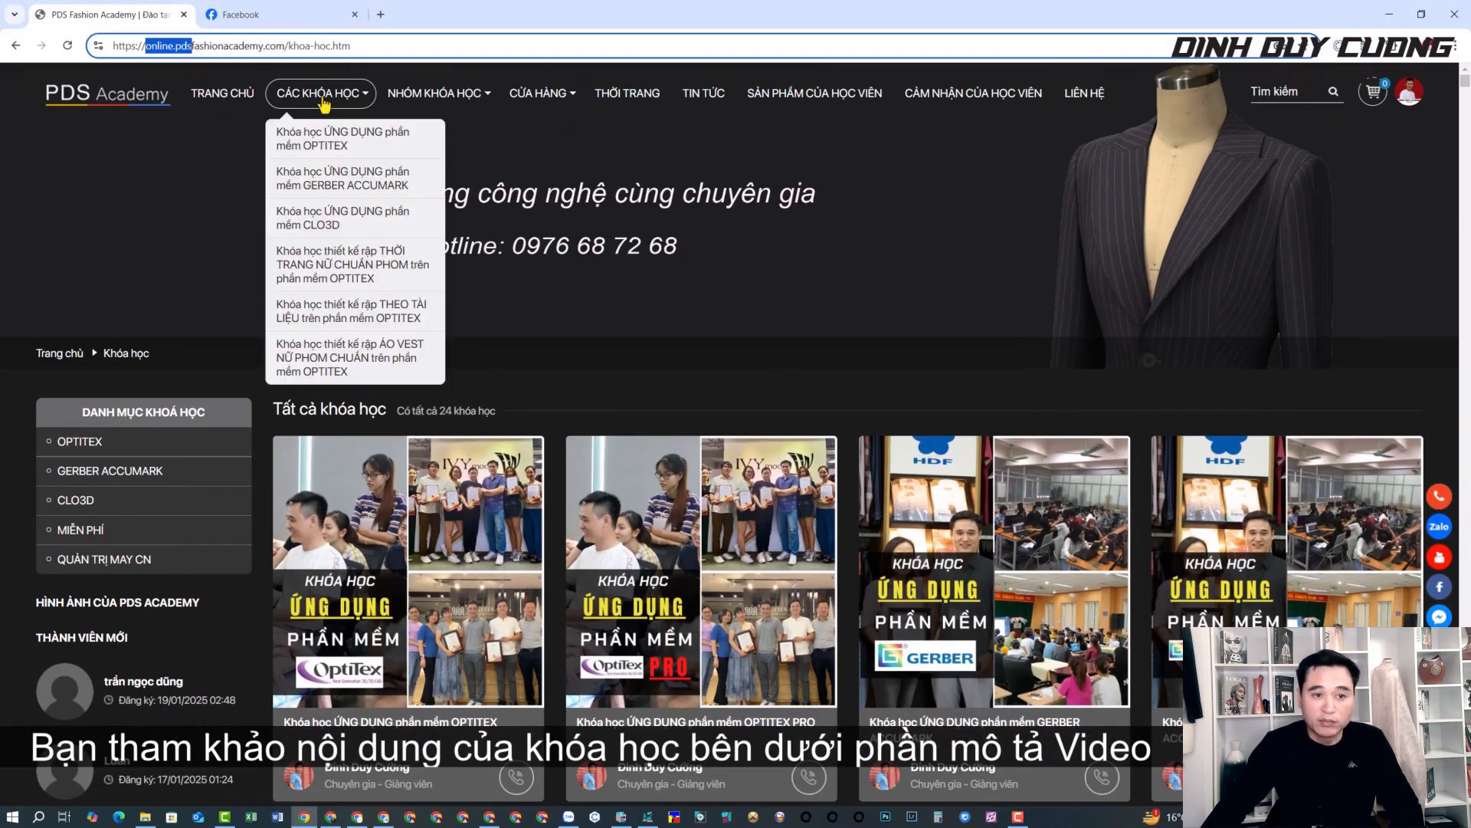
left_click(631, 345)
scroll(632, 368, "down", 5)
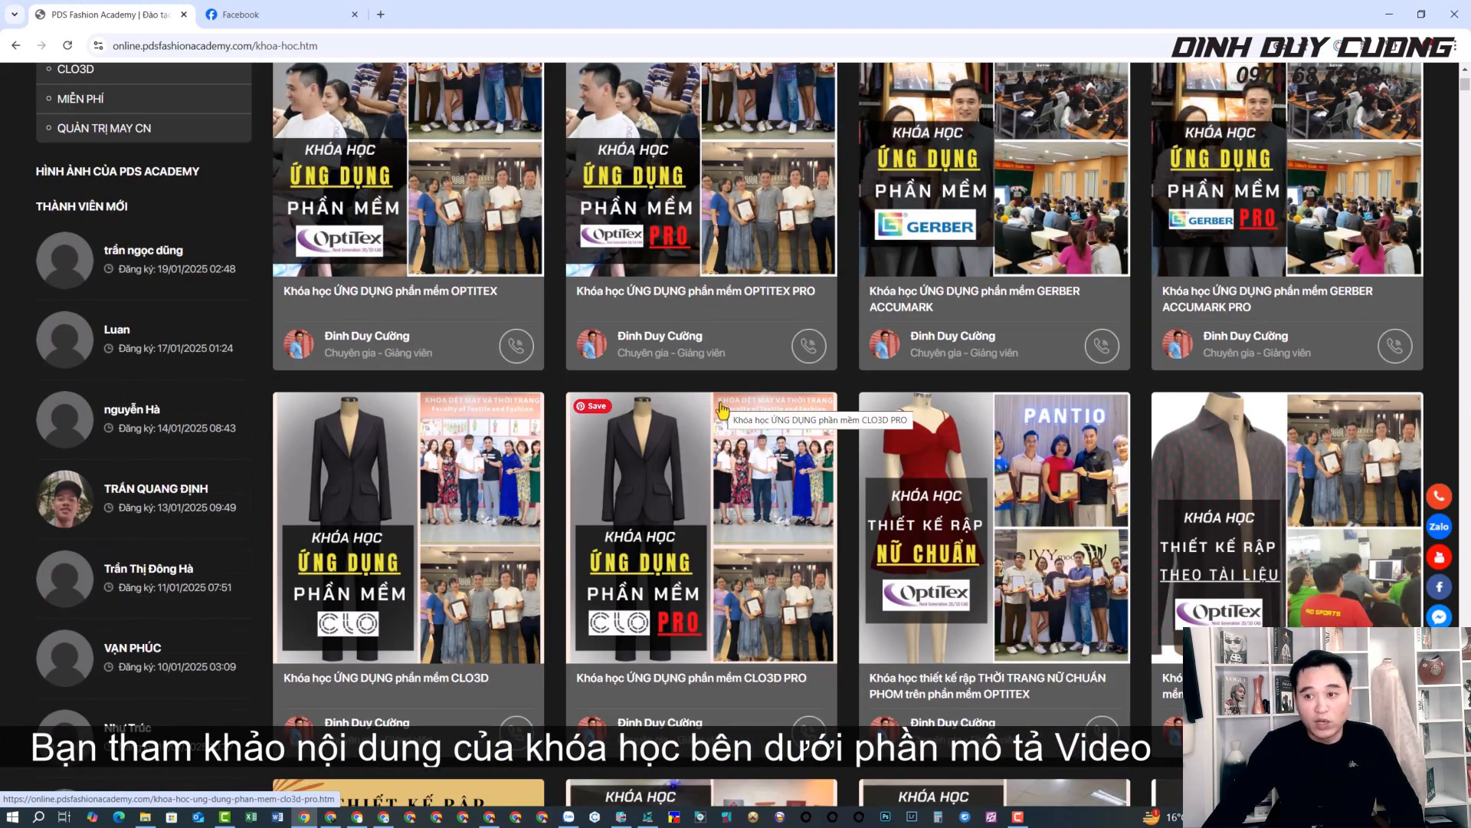
scroll(723, 410, "down", 5)
scroll(723, 411, "down", 5)
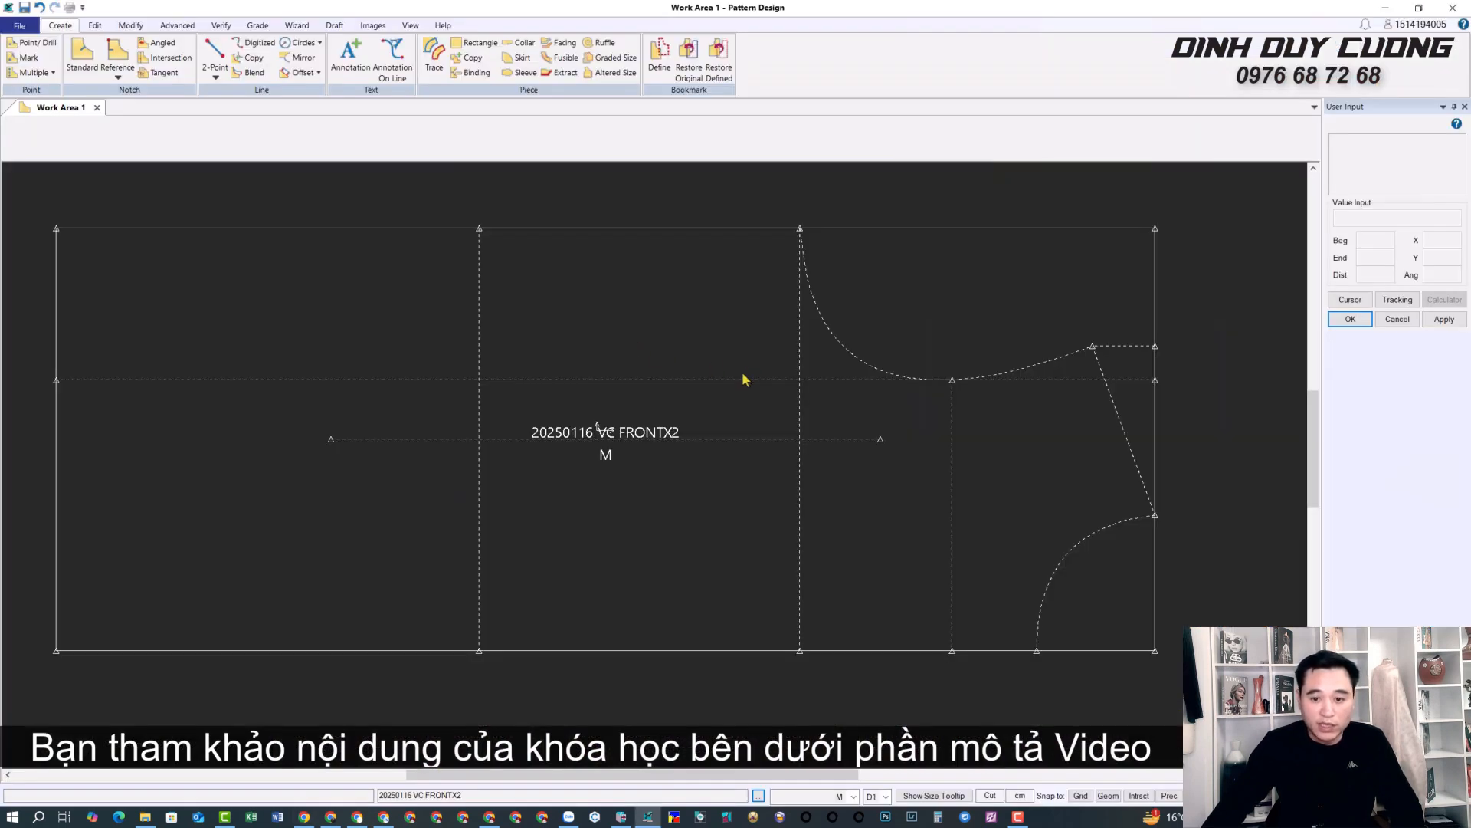
Step: Delete the horizontal armhole guide line from the front piece
left_click(130, 25)
left_click(20, 71)
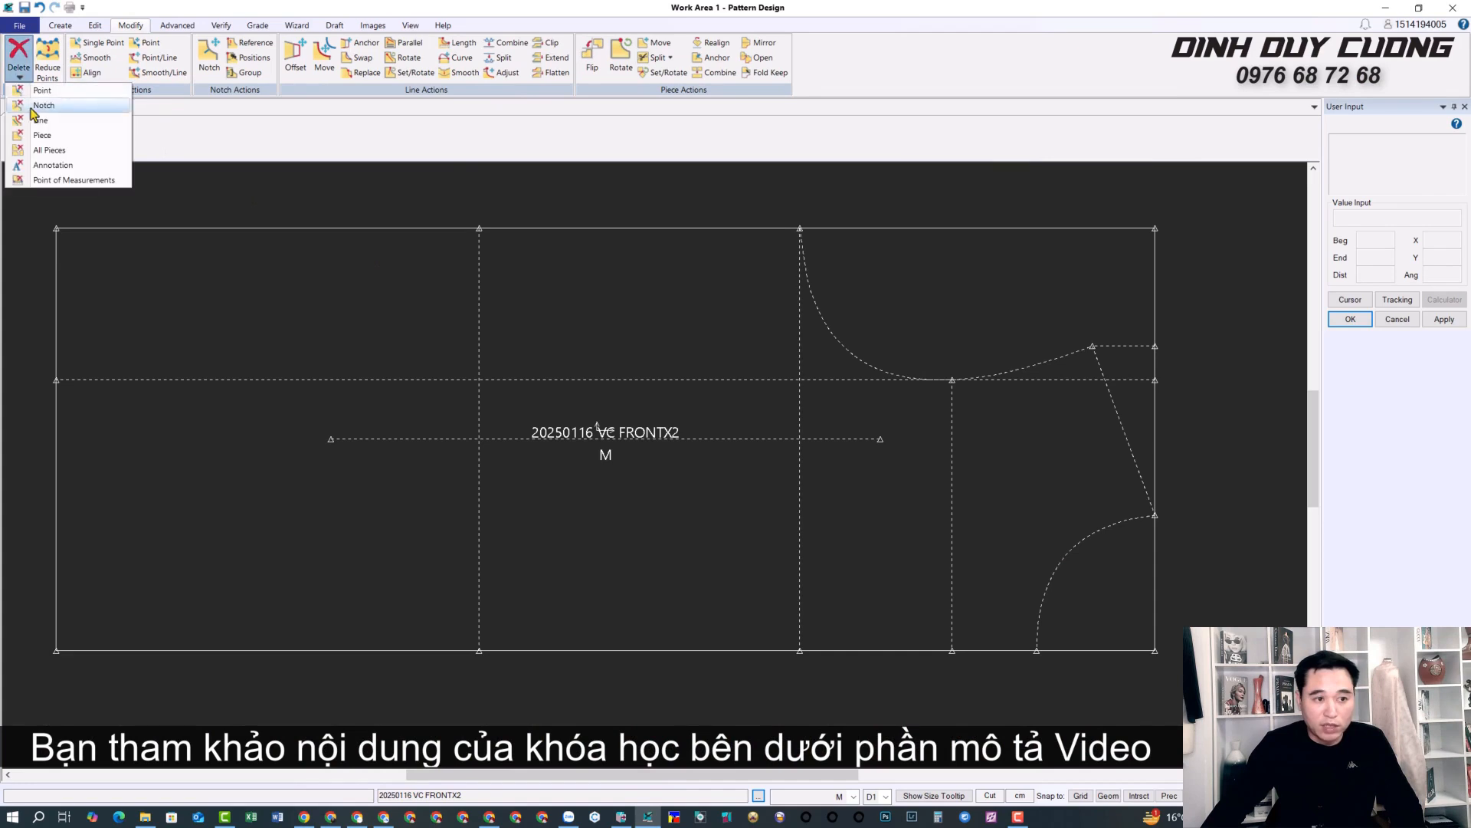
left_click(38, 119)
left_click(824, 384)
right_click(828, 384)
left_click(829, 386)
right_click(894, 434)
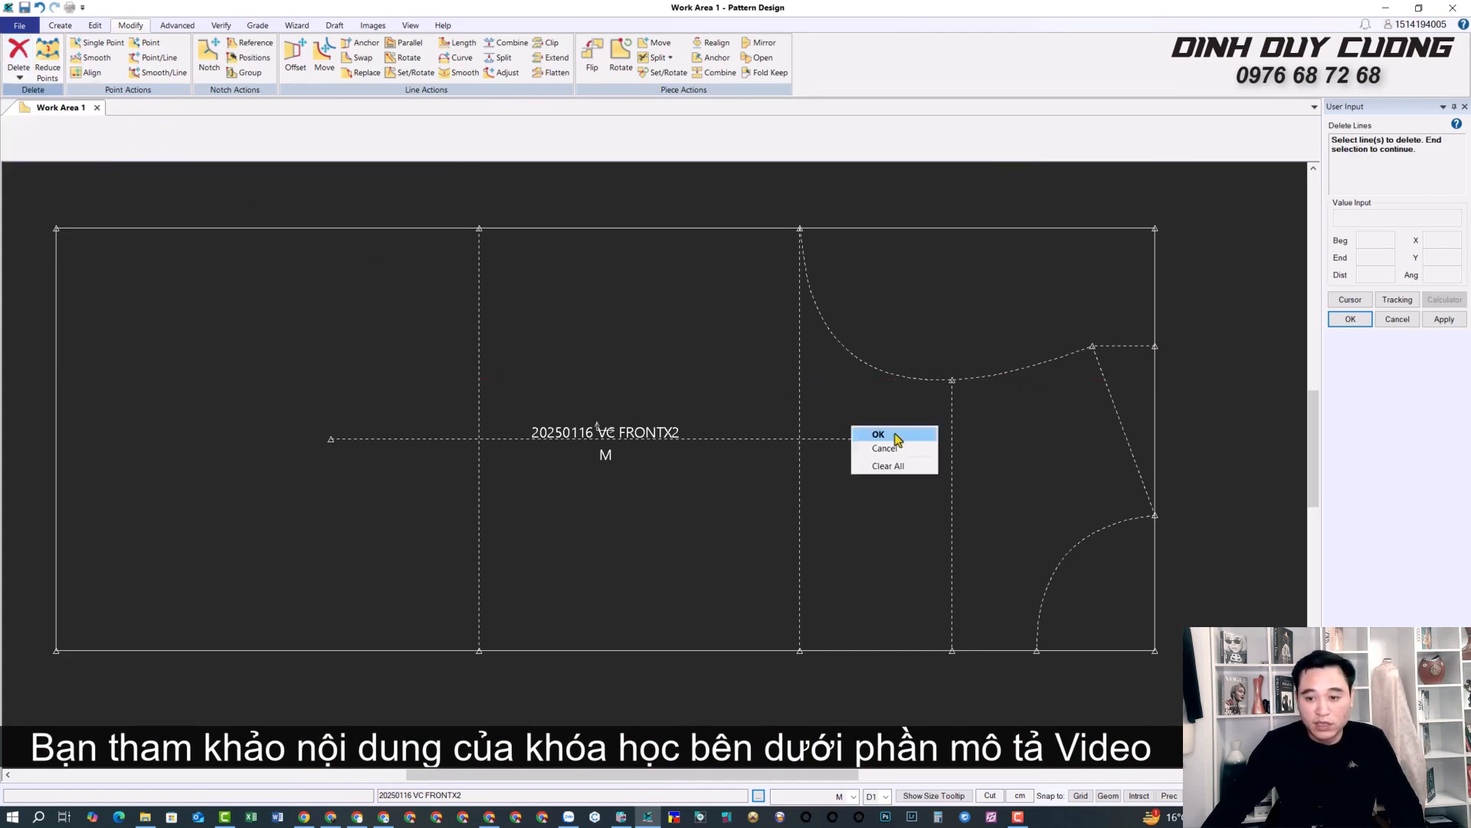
left_click(894, 436)
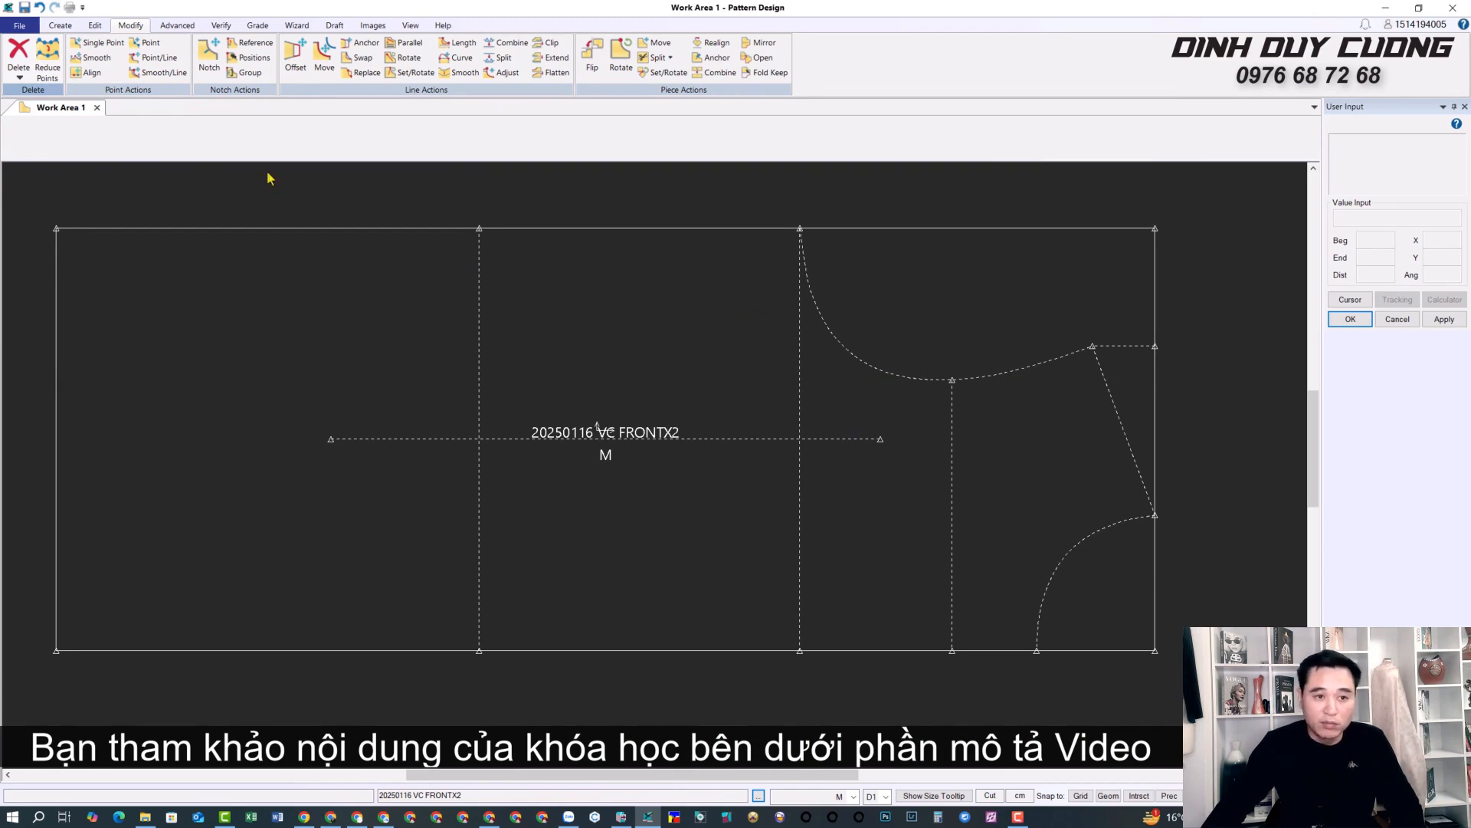
Step: Offset the front piece's bottom edge inward to add a horizontal side-seam guide about 2 cm below the top edge
left_click(59, 25)
left_click(301, 73)
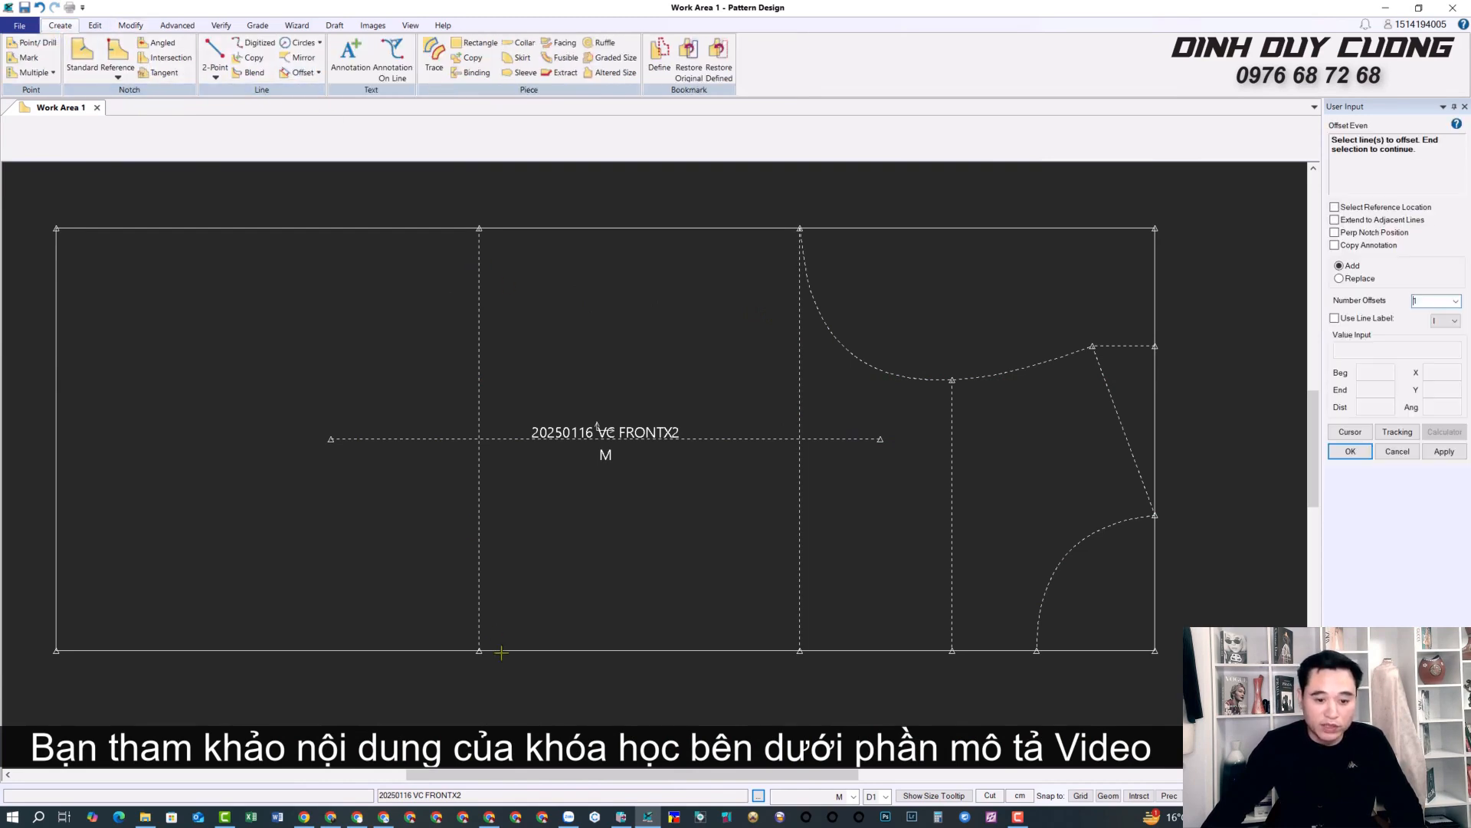
left_click(506, 649)
right_click(506, 650)
left_click(508, 652)
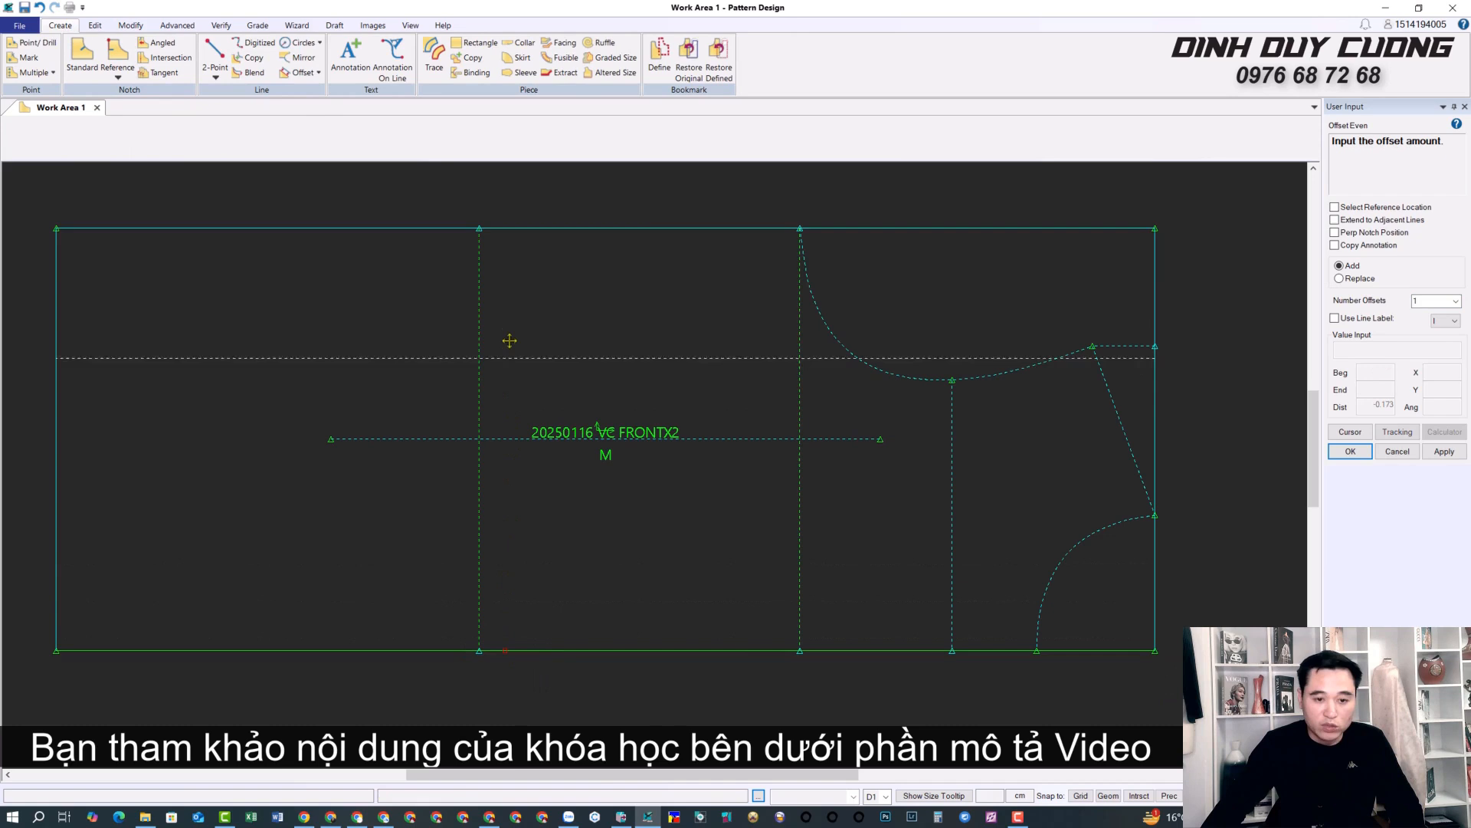
left_click(510, 253)
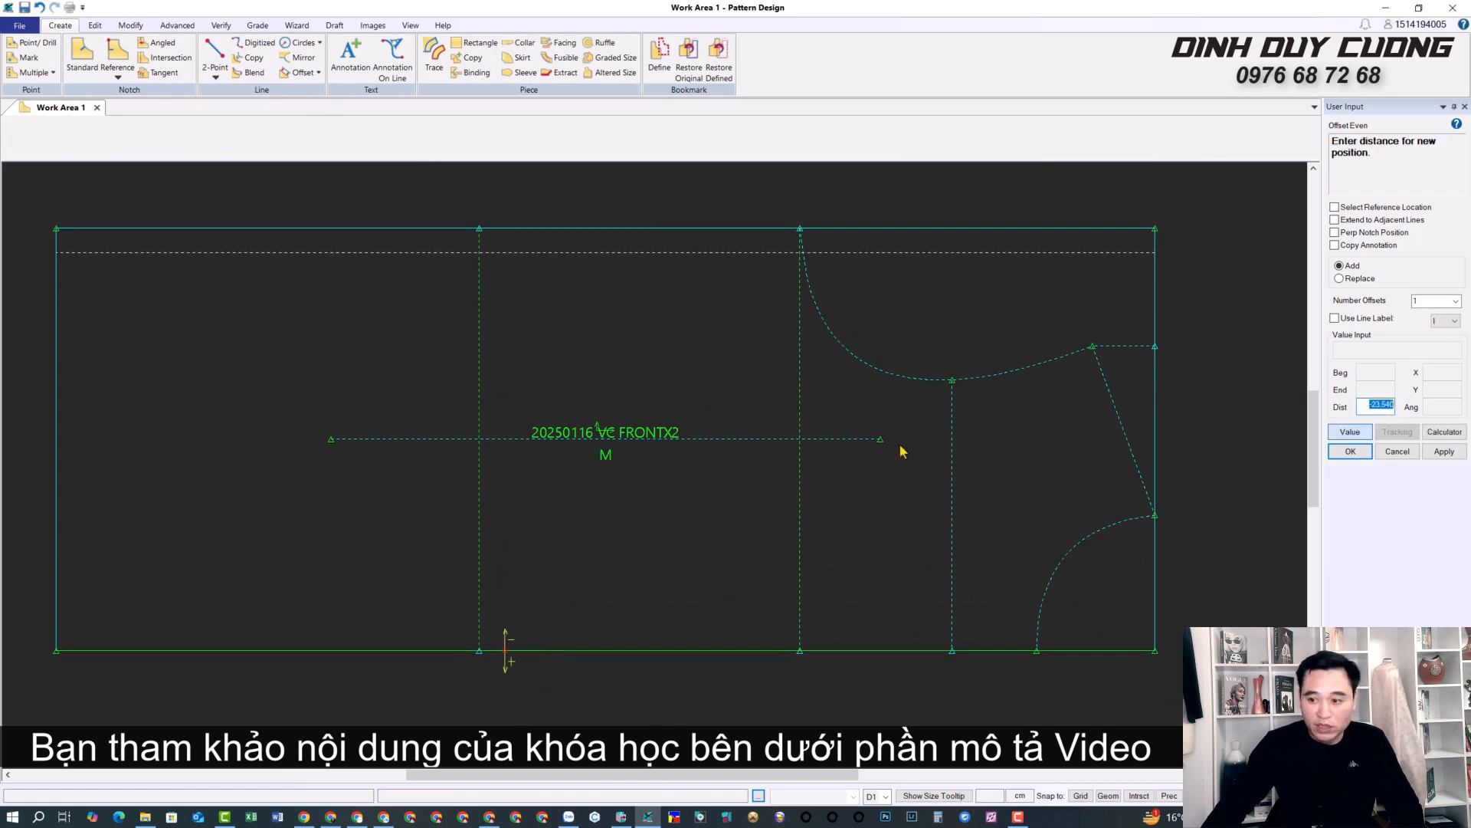
key("Return")
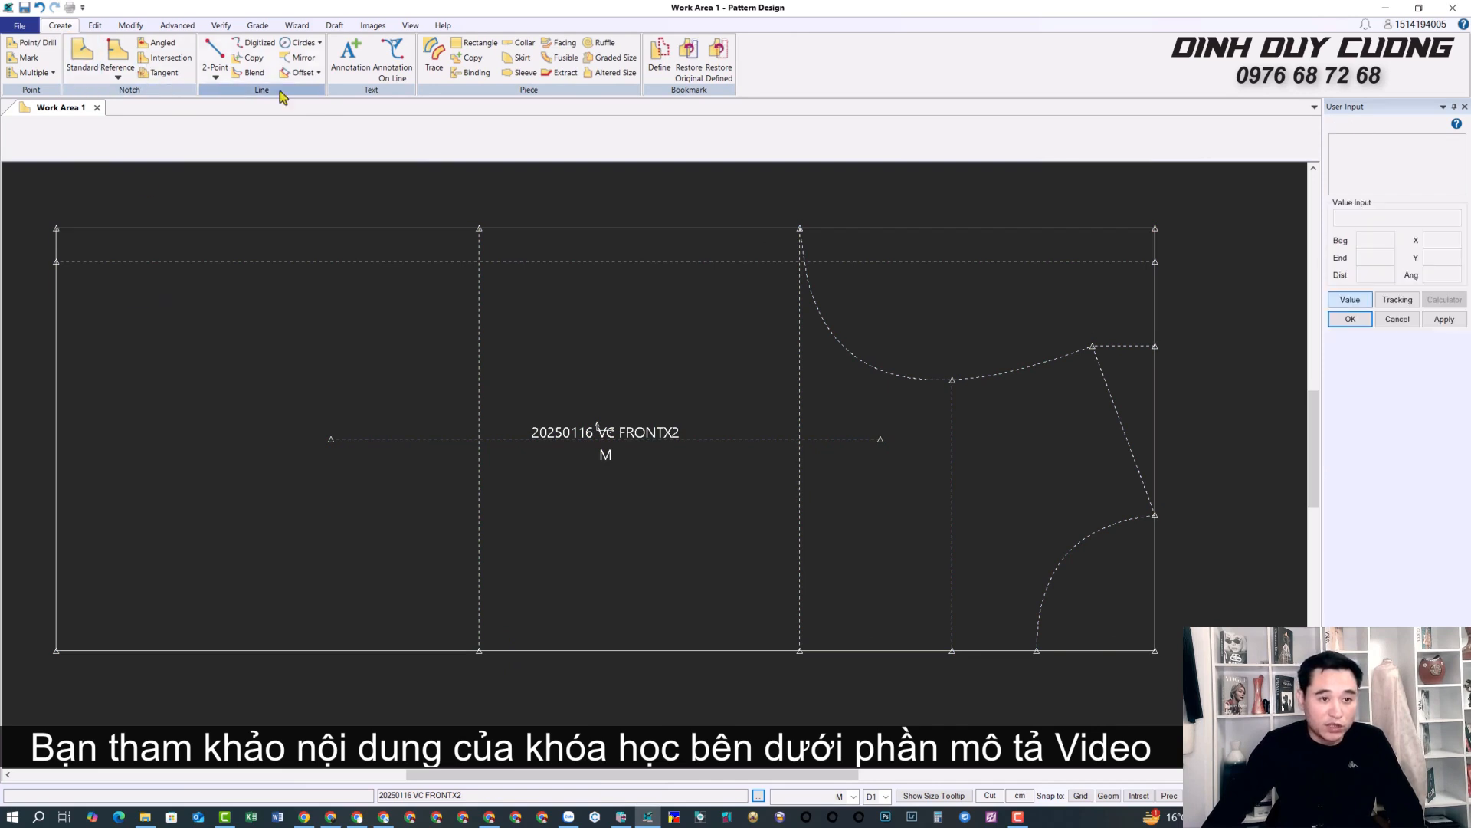
Step: Offset the front piece's left hem edge inward by -2.5 cm to add a vertical hem guide
left_click(56, 352)
right_click(56, 352)
left_click(58, 354)
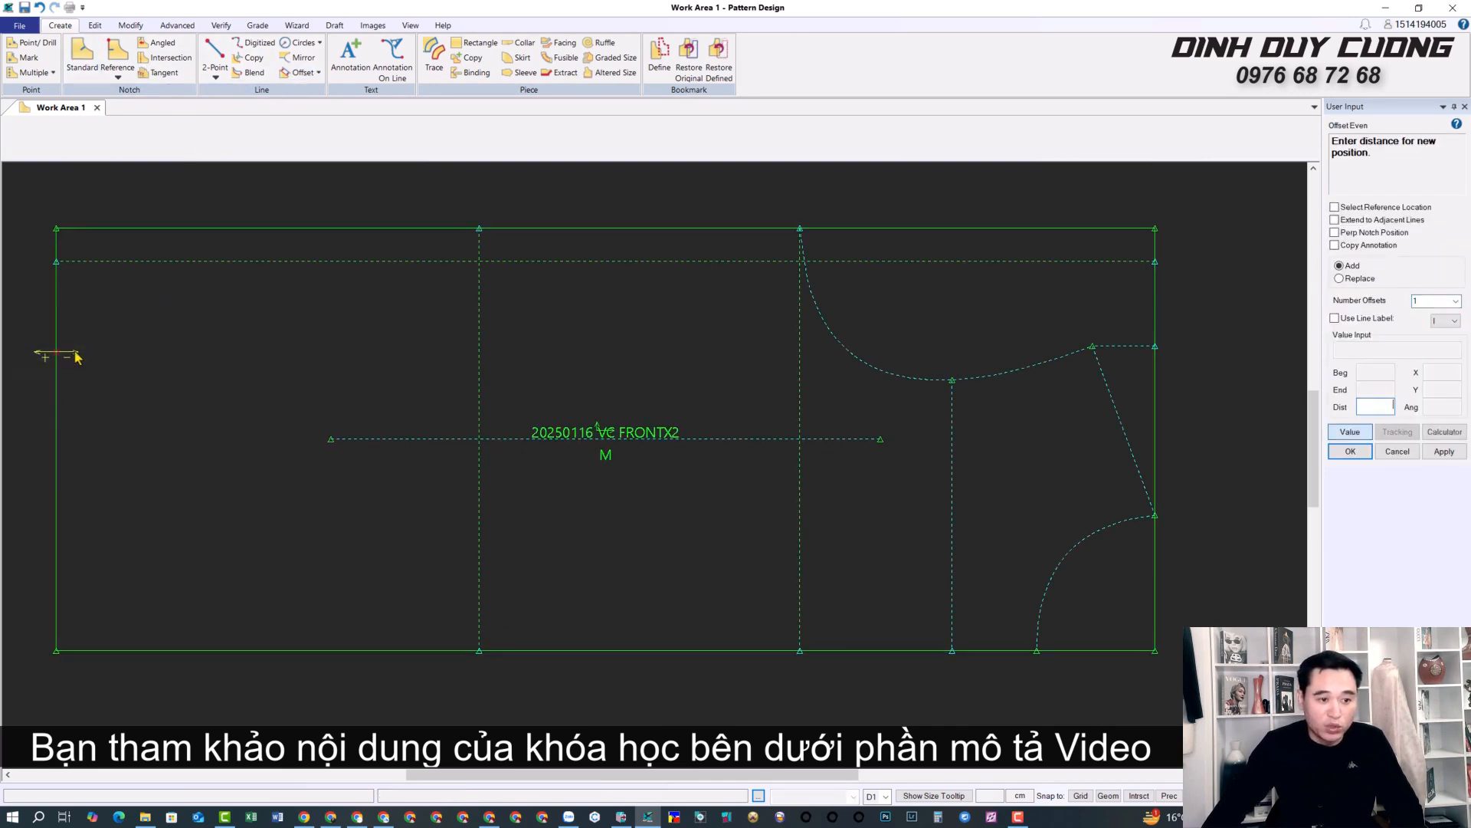
left_click(1346, 438)
left_click(94, 345)
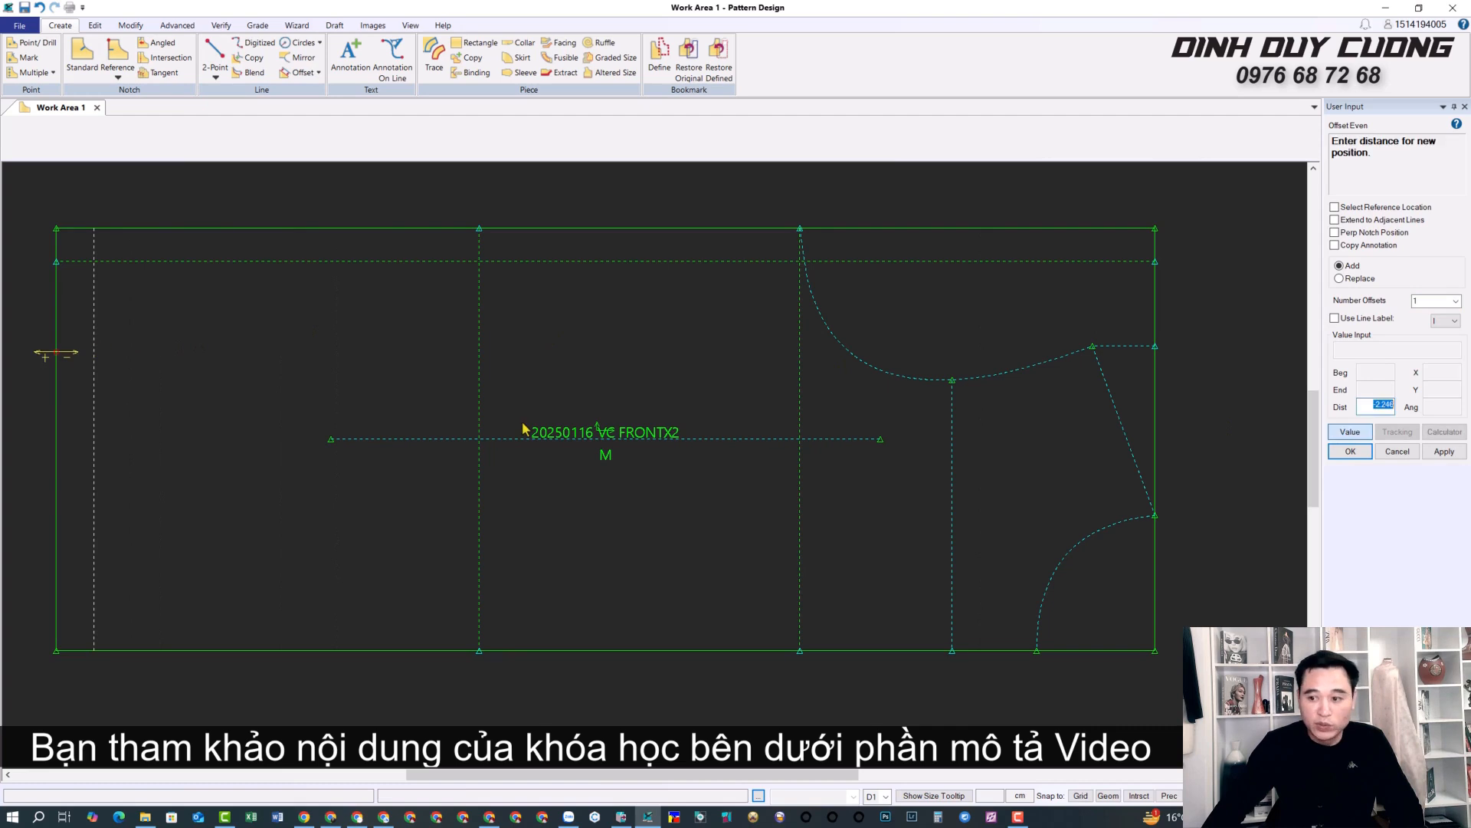
type("-2.5")
key("Return")
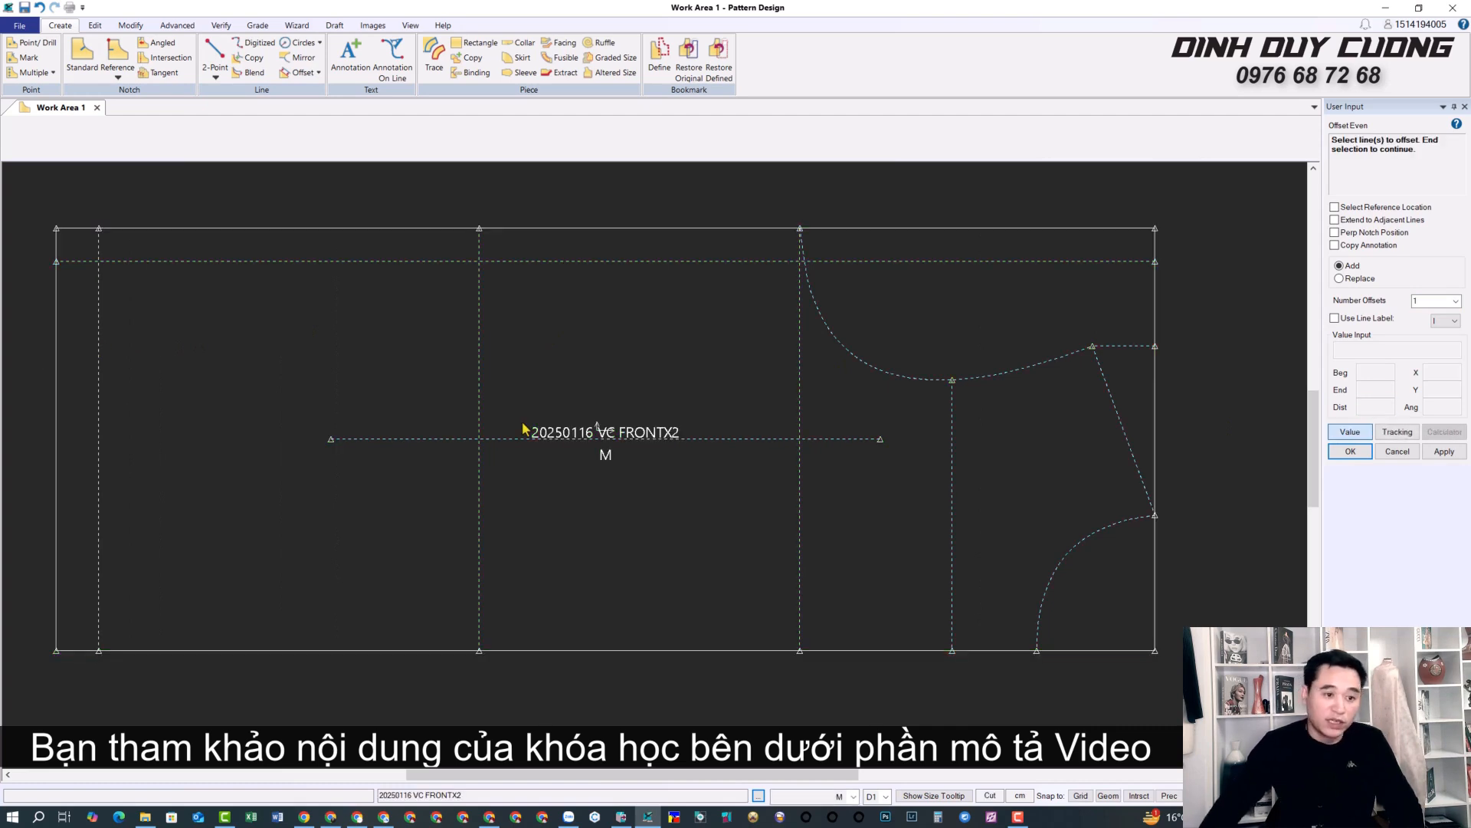
right_click(211, 366)
left_click(212, 368)
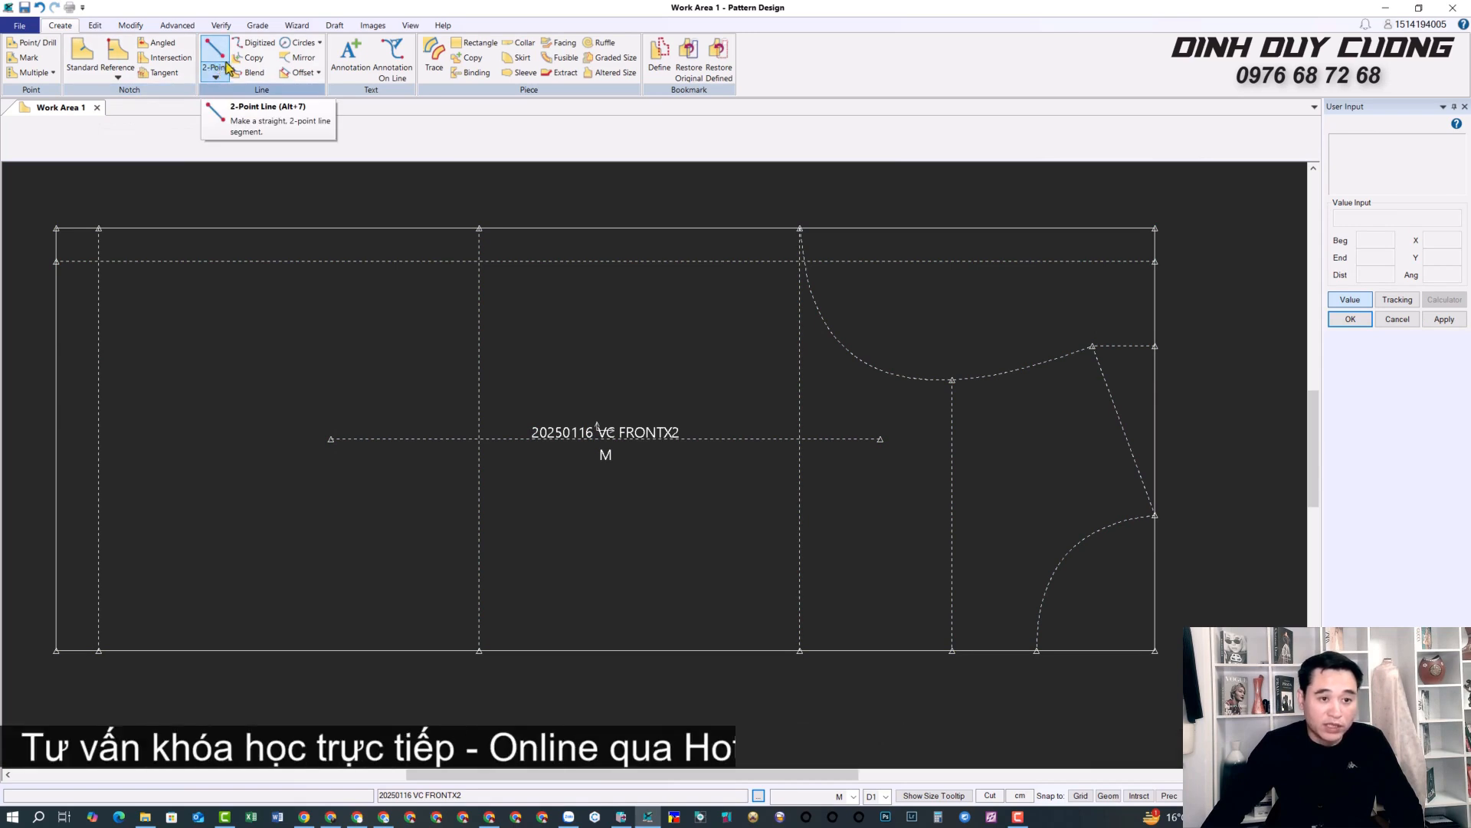
Step: Draw the side seam as a smooth Digitized Line from the hem guide's upper end through the waist-guide intersection to the chest line's upper end
left_click(244, 44)
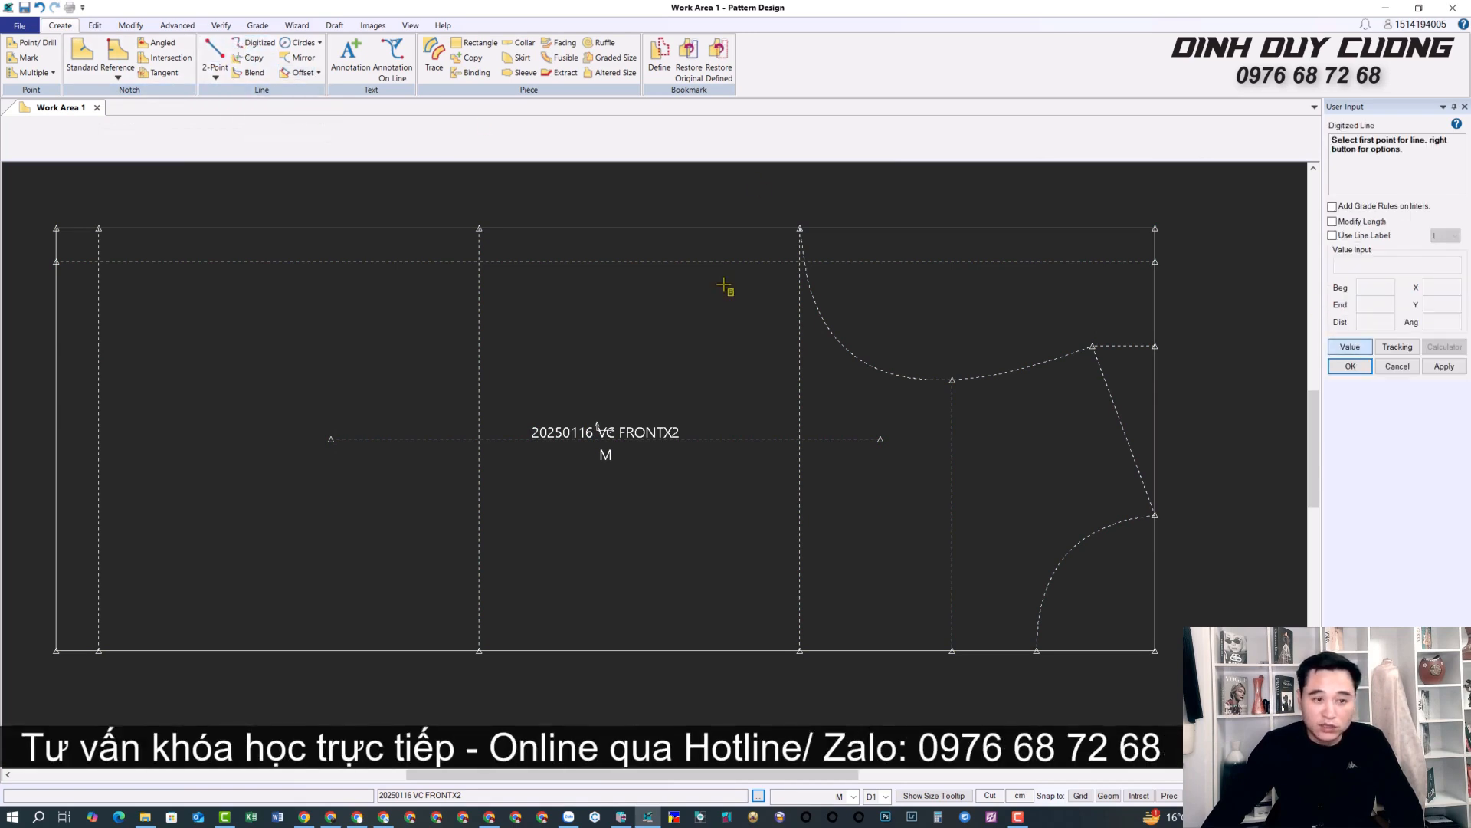
left_click(104, 227)
left_click(1343, 351)
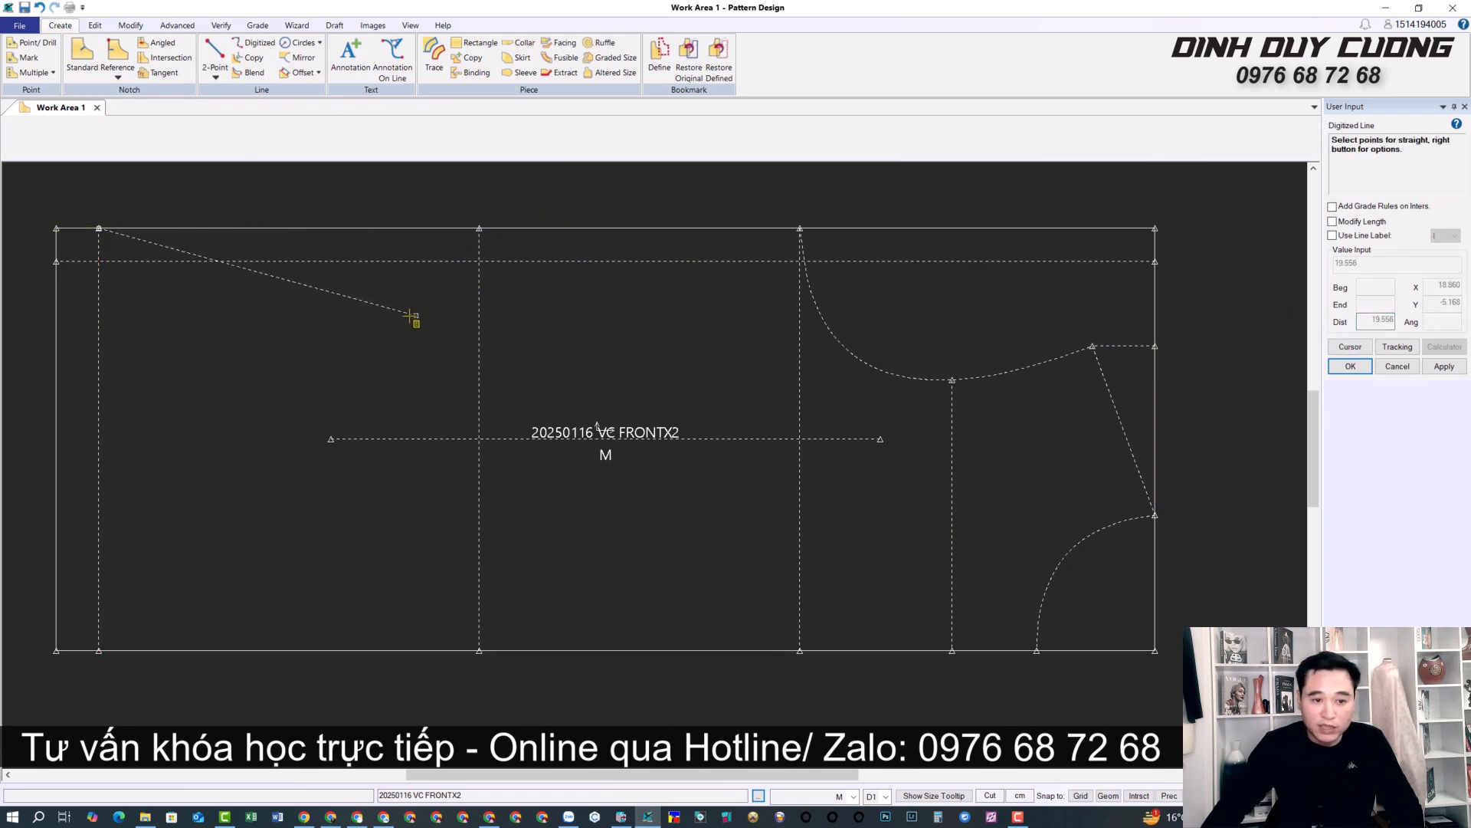
right_click(236, 286)
left_click(267, 514)
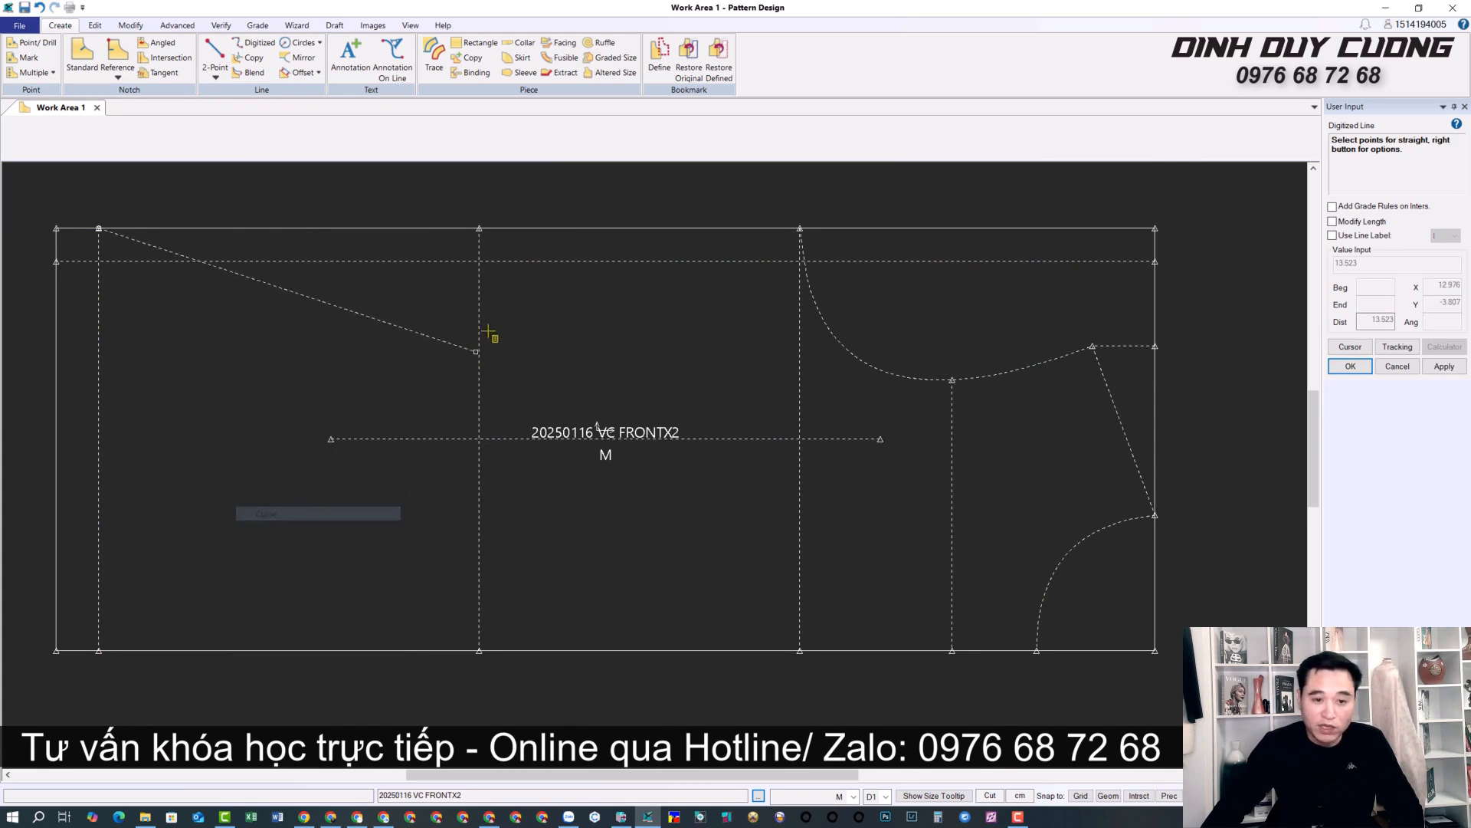
left_click(479, 261)
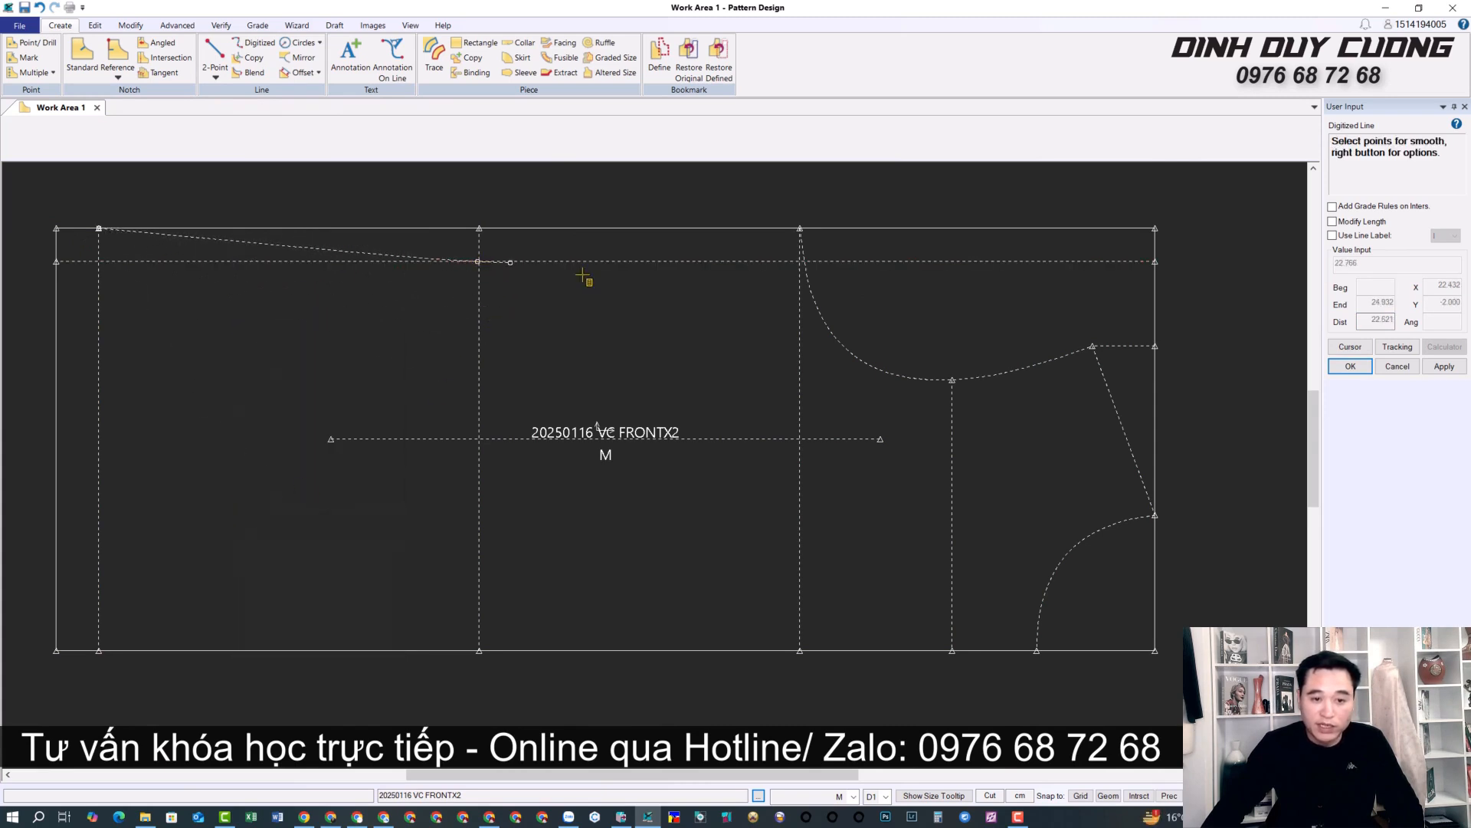
left_click(801, 226)
right_click(804, 223)
left_click(805, 206)
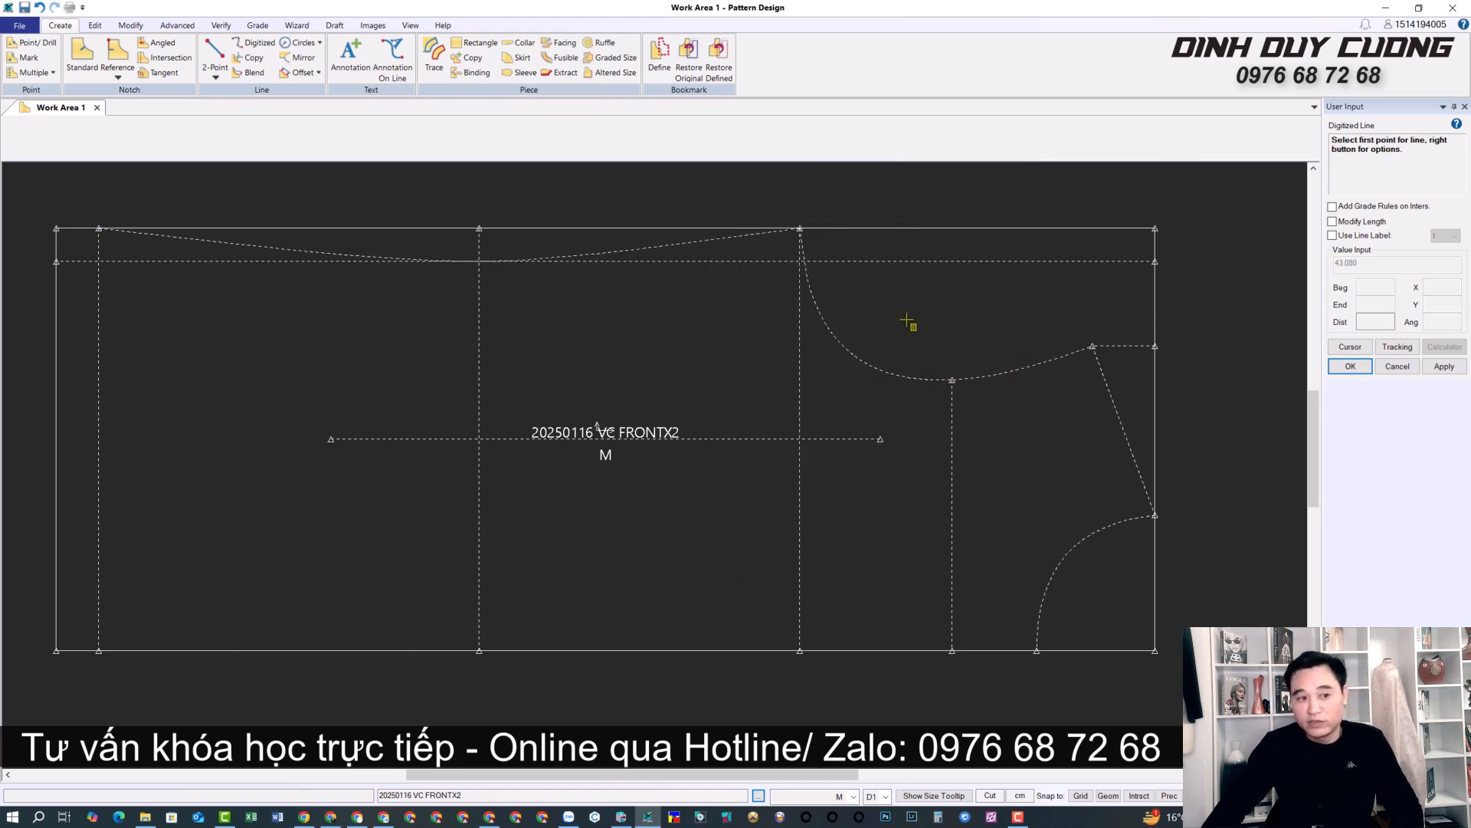
Step: Draw the hem with 2-Point Curve from the hem guide's upper end to the lower part of the left edge, bowing it slightly outward
left_click(215, 77)
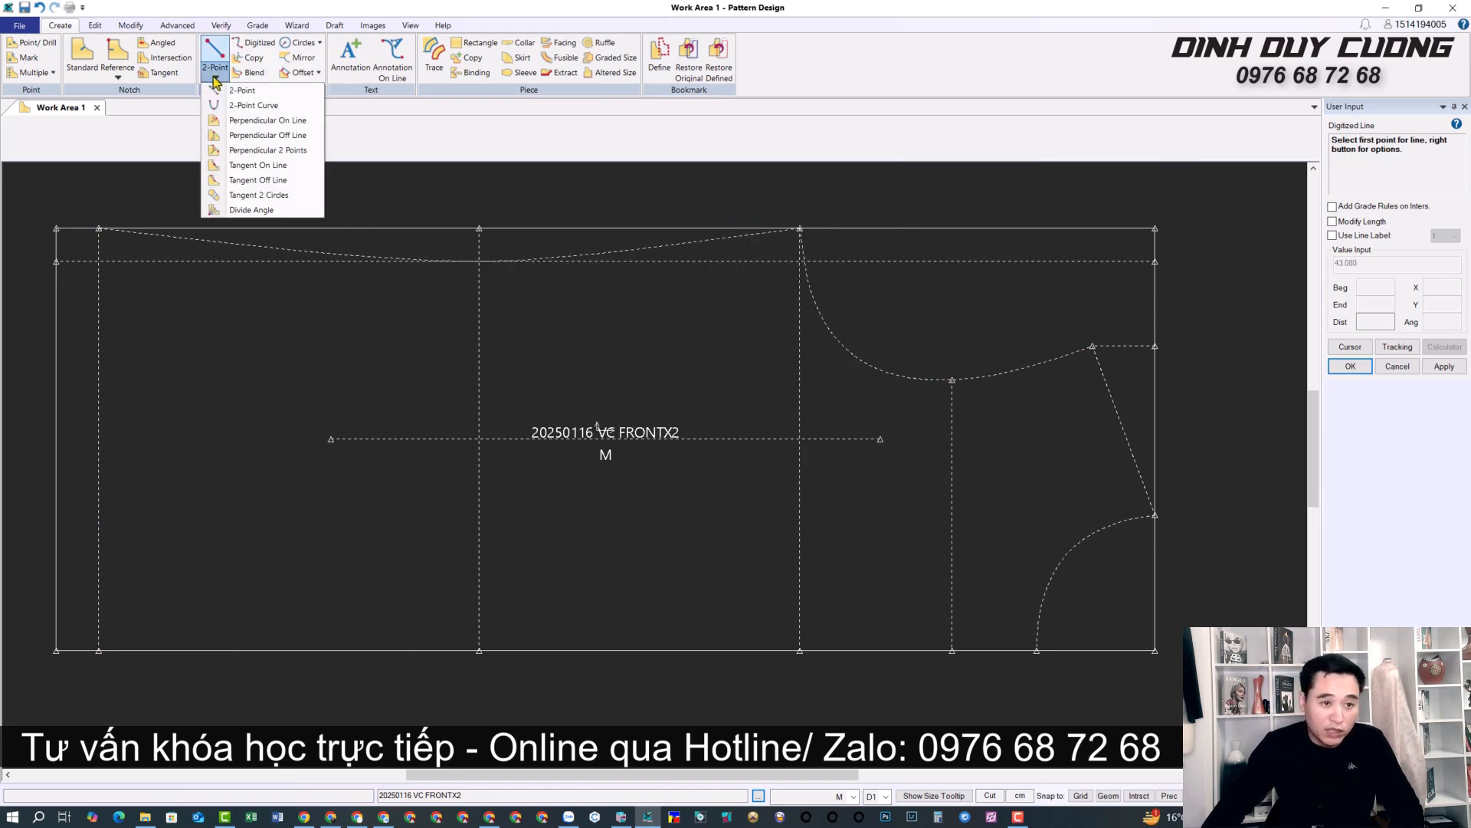
left_click(229, 113)
left_click(99, 228)
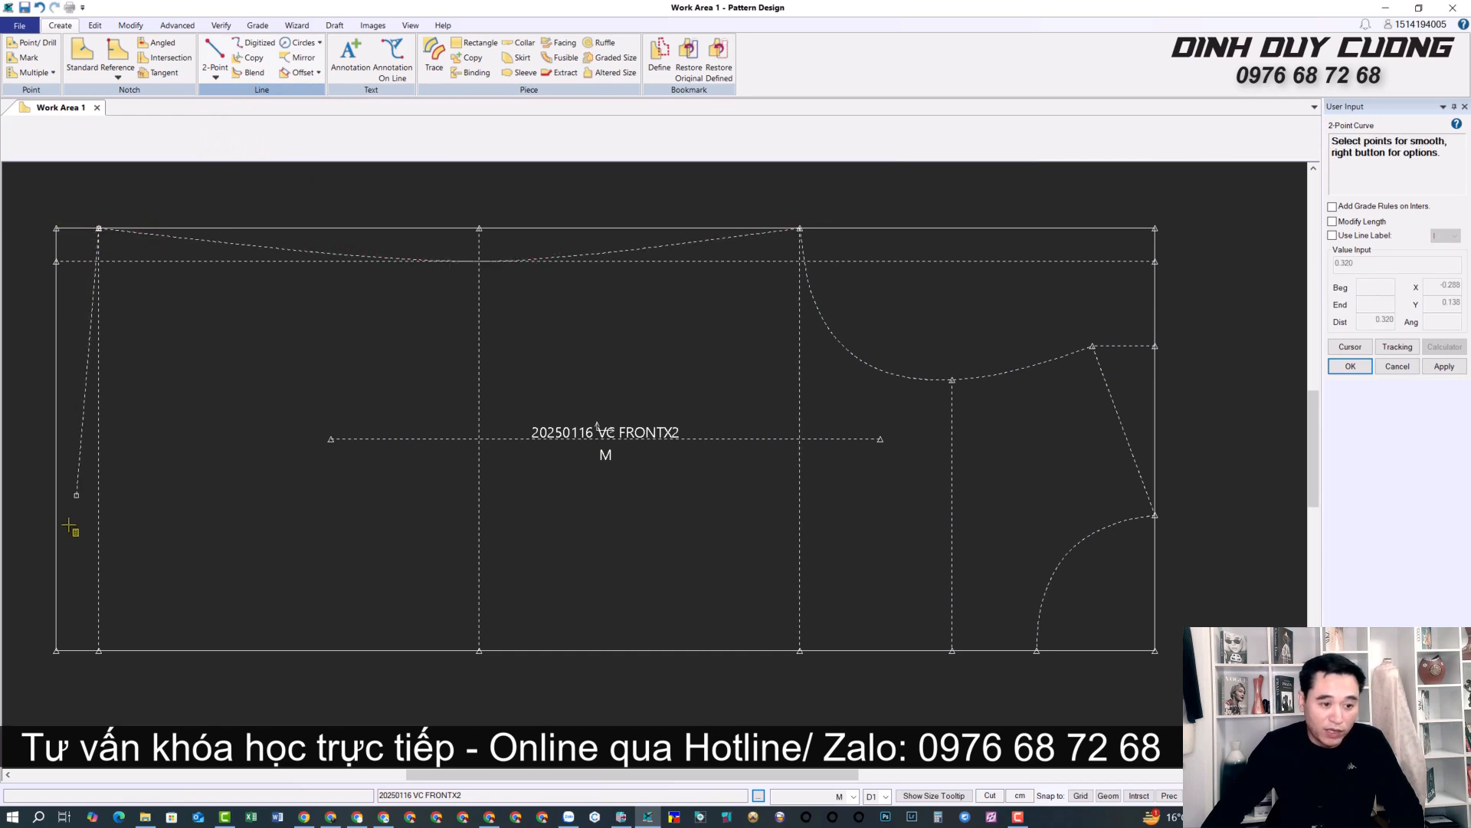
left_click(61, 496)
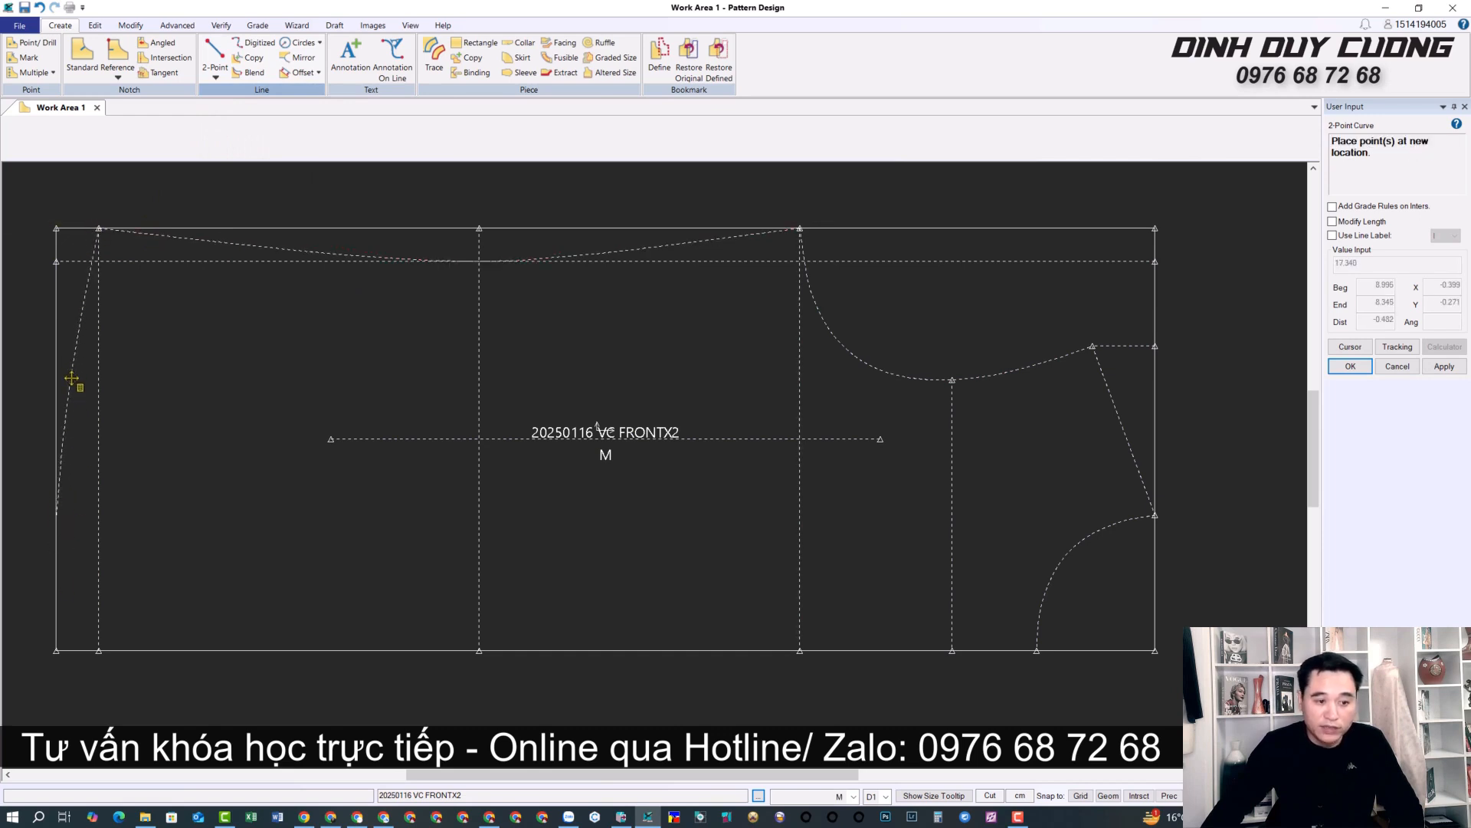
left_click(71, 379)
right_click(367, 253)
left_click(369, 253)
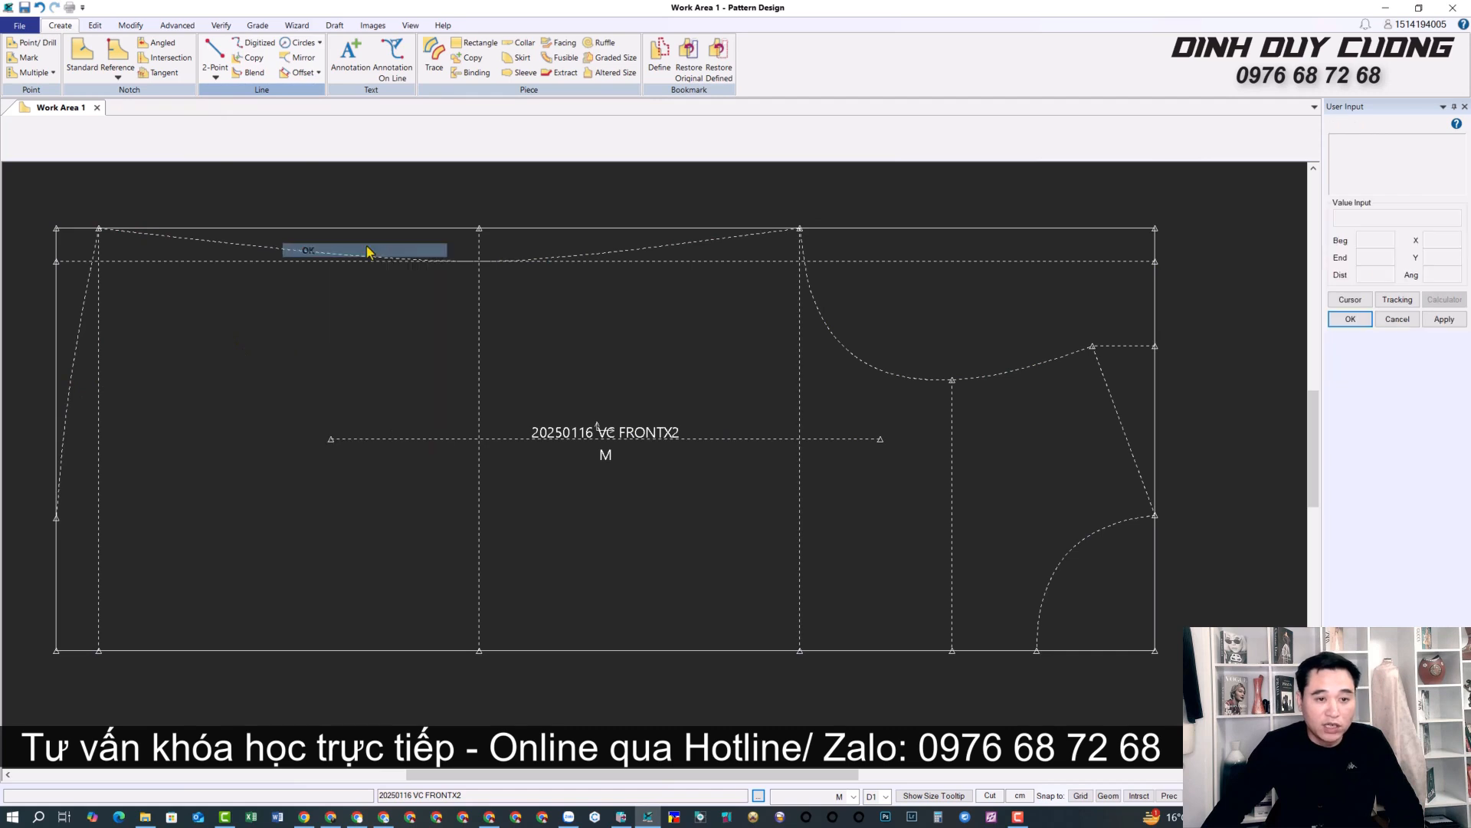
Step: Delete the horizontal side-seam guide that crosses the whole front piece
left_click(115, 26)
left_click(19, 73)
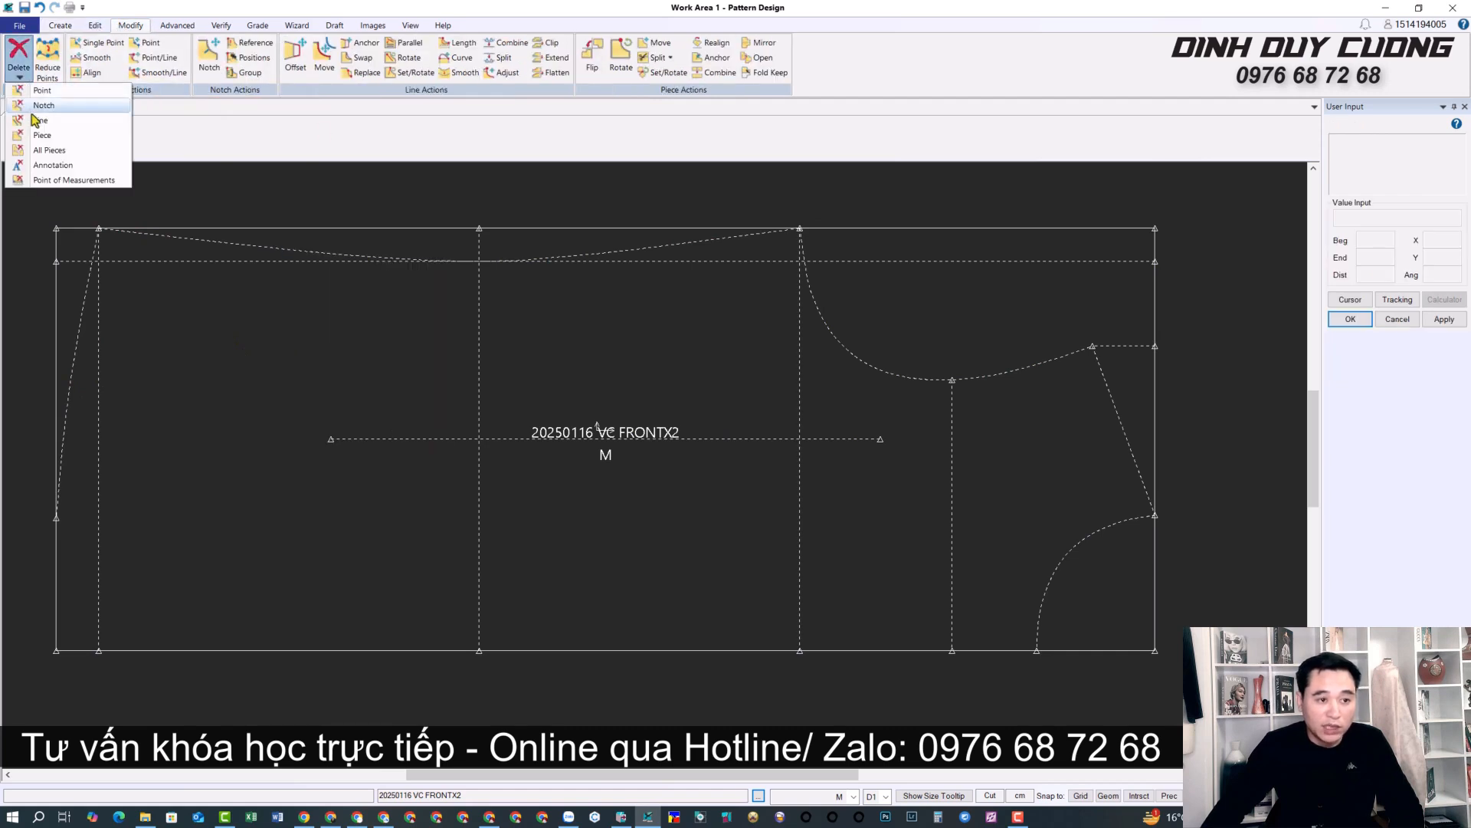
left_click(34, 119)
left_click(112, 261)
right_click(789, 282)
left_click(790, 282)
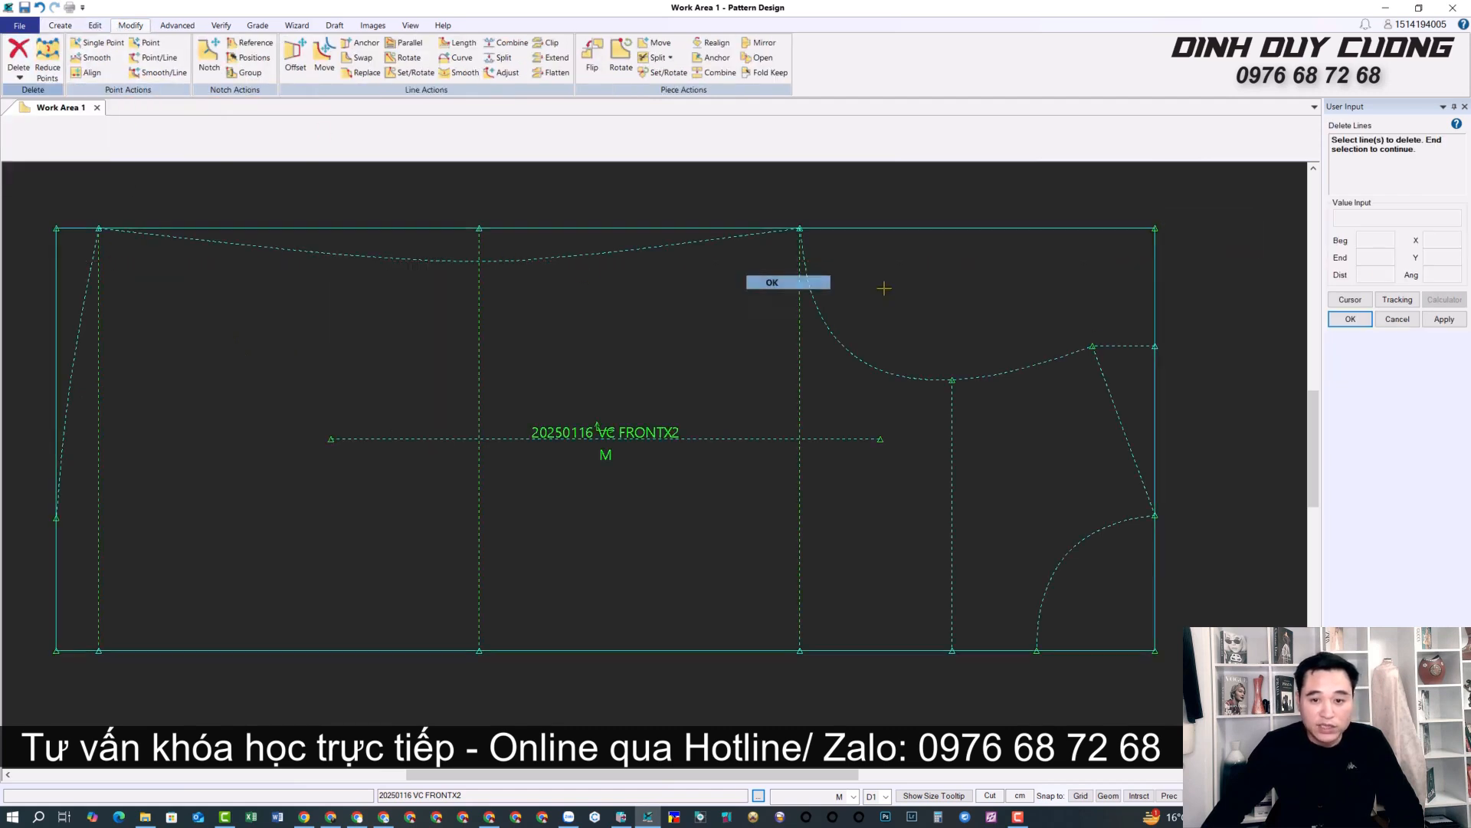
right_click(512, 335)
left_click(513, 338)
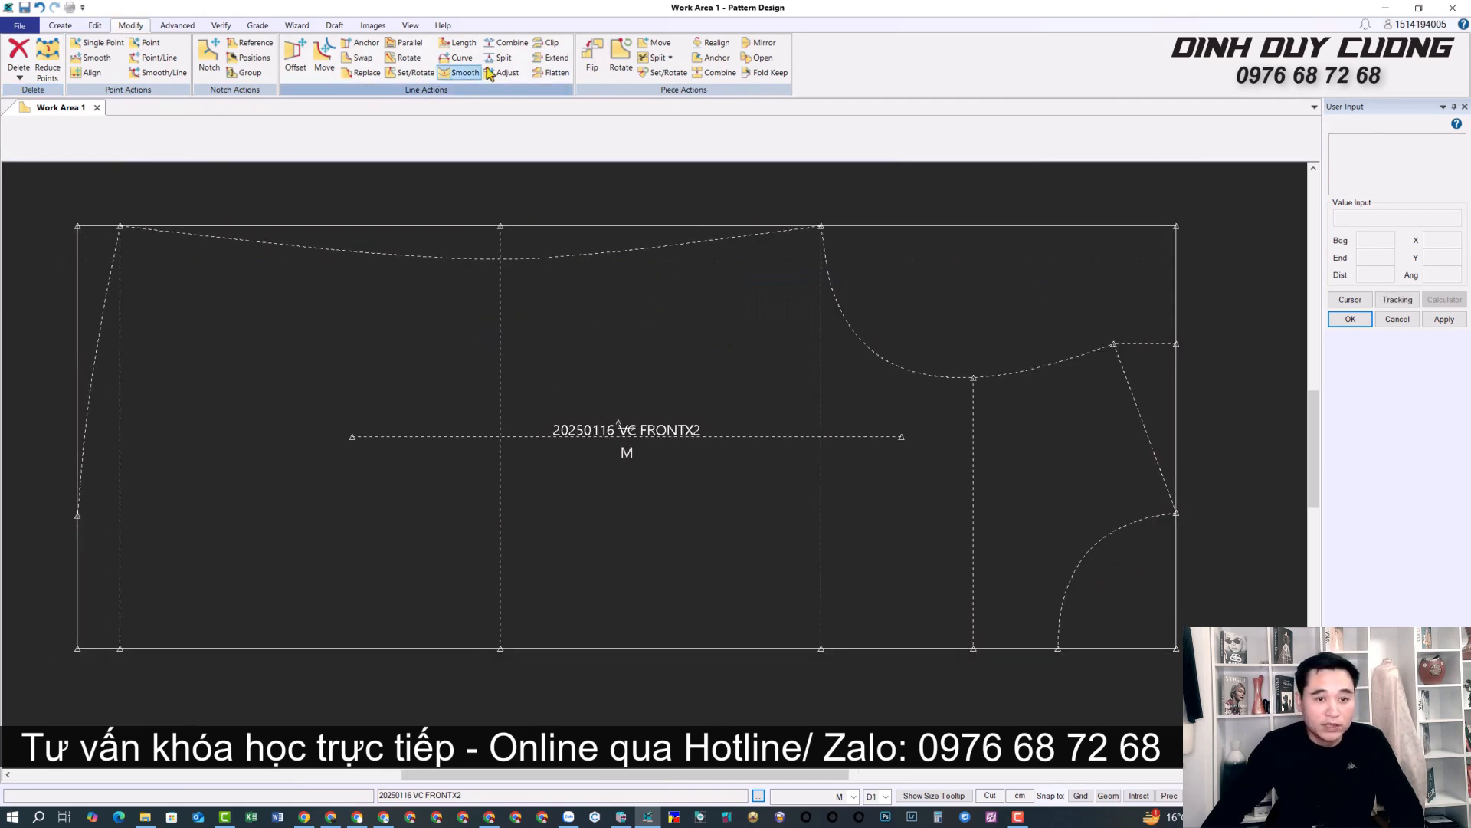
Step: Clip the vertical waist line at the side seam curve, keeping its lower part
left_click(548, 43)
left_click(501, 272)
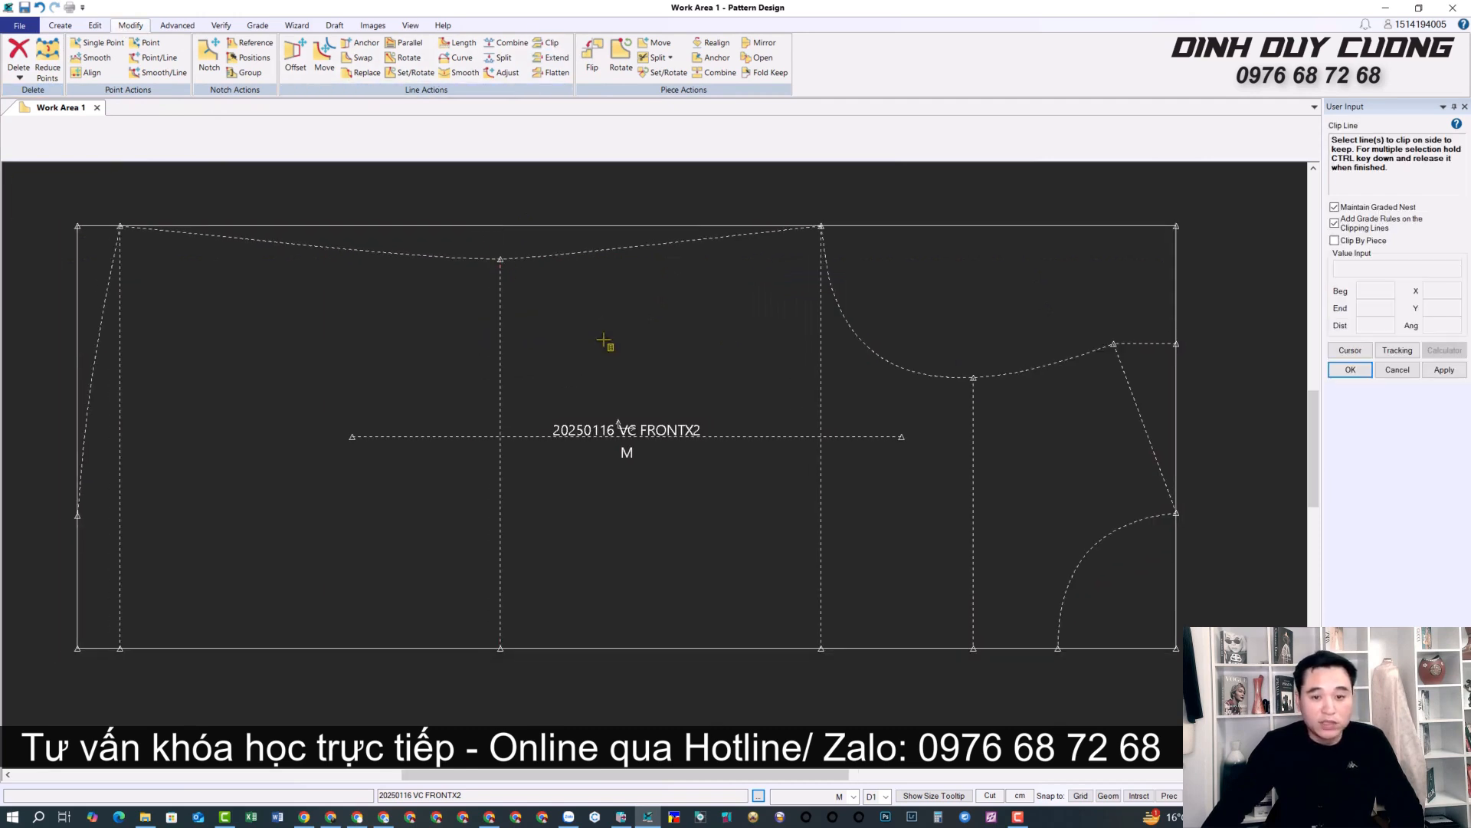
right_click(686, 340)
left_click(688, 342)
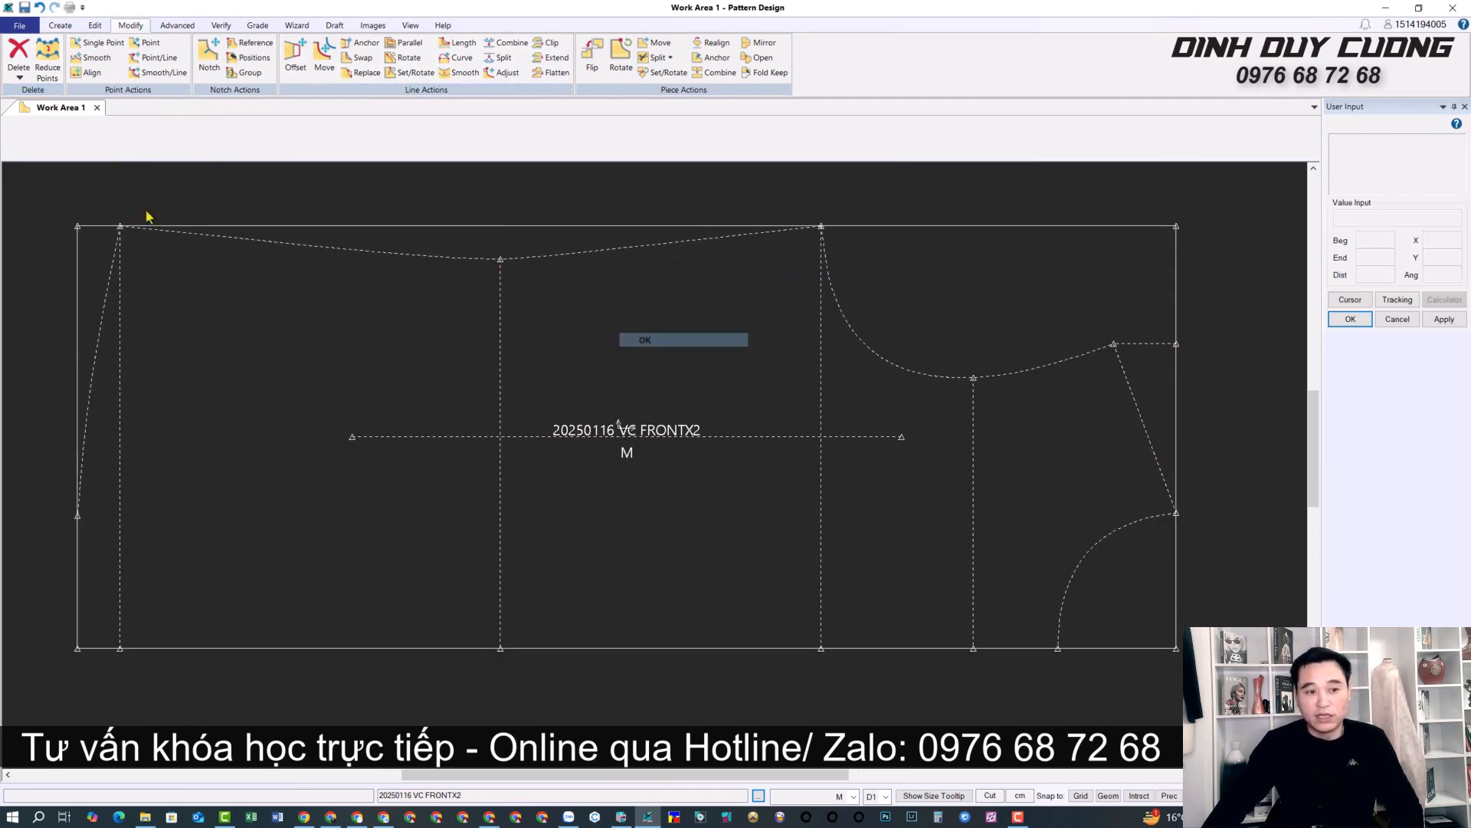
Step: Modify the side seam curve between the hem and waist points, moving its middle slightly outward
left_click(458, 58)
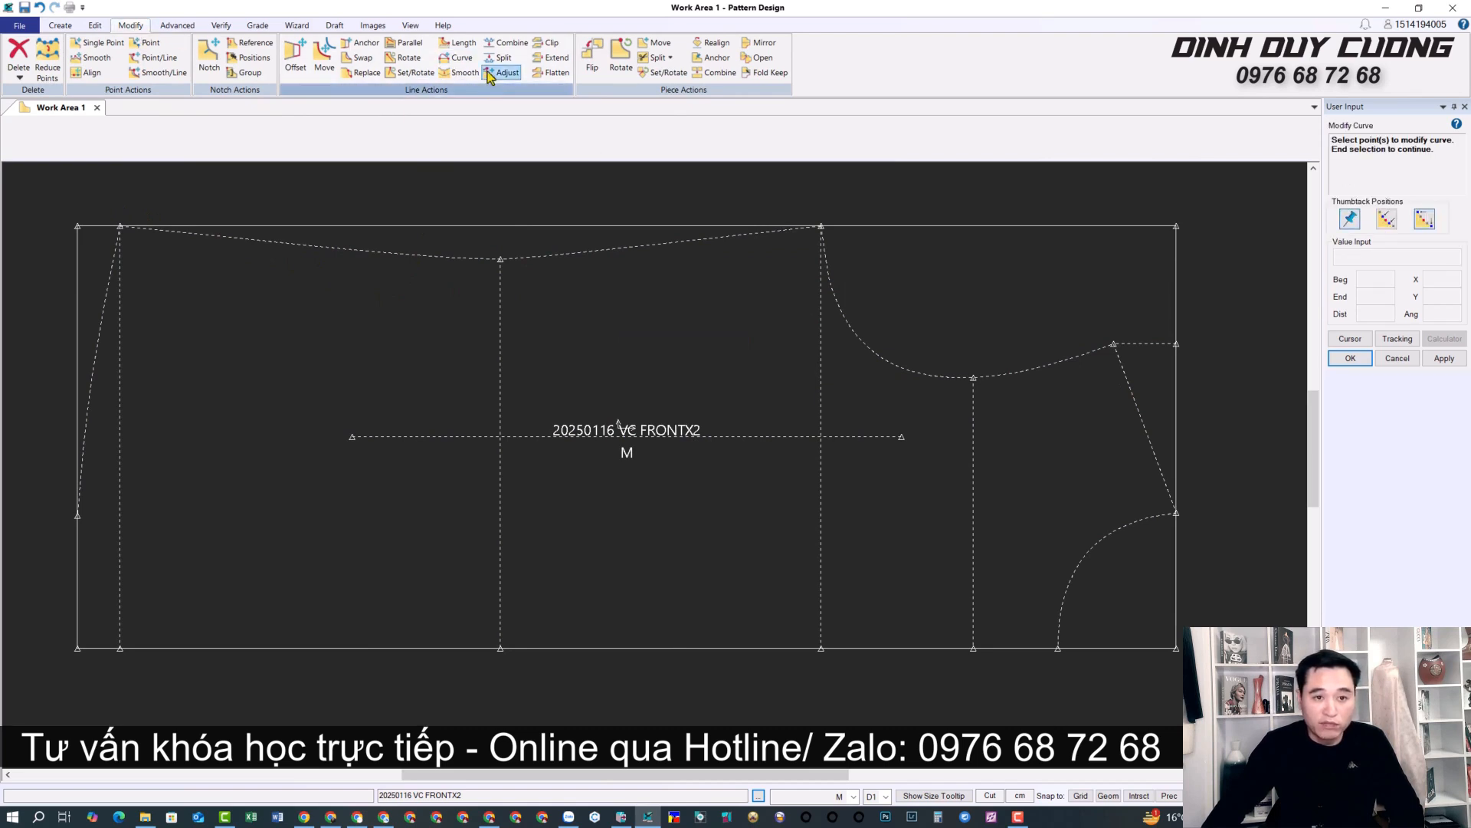
left_click(331, 249)
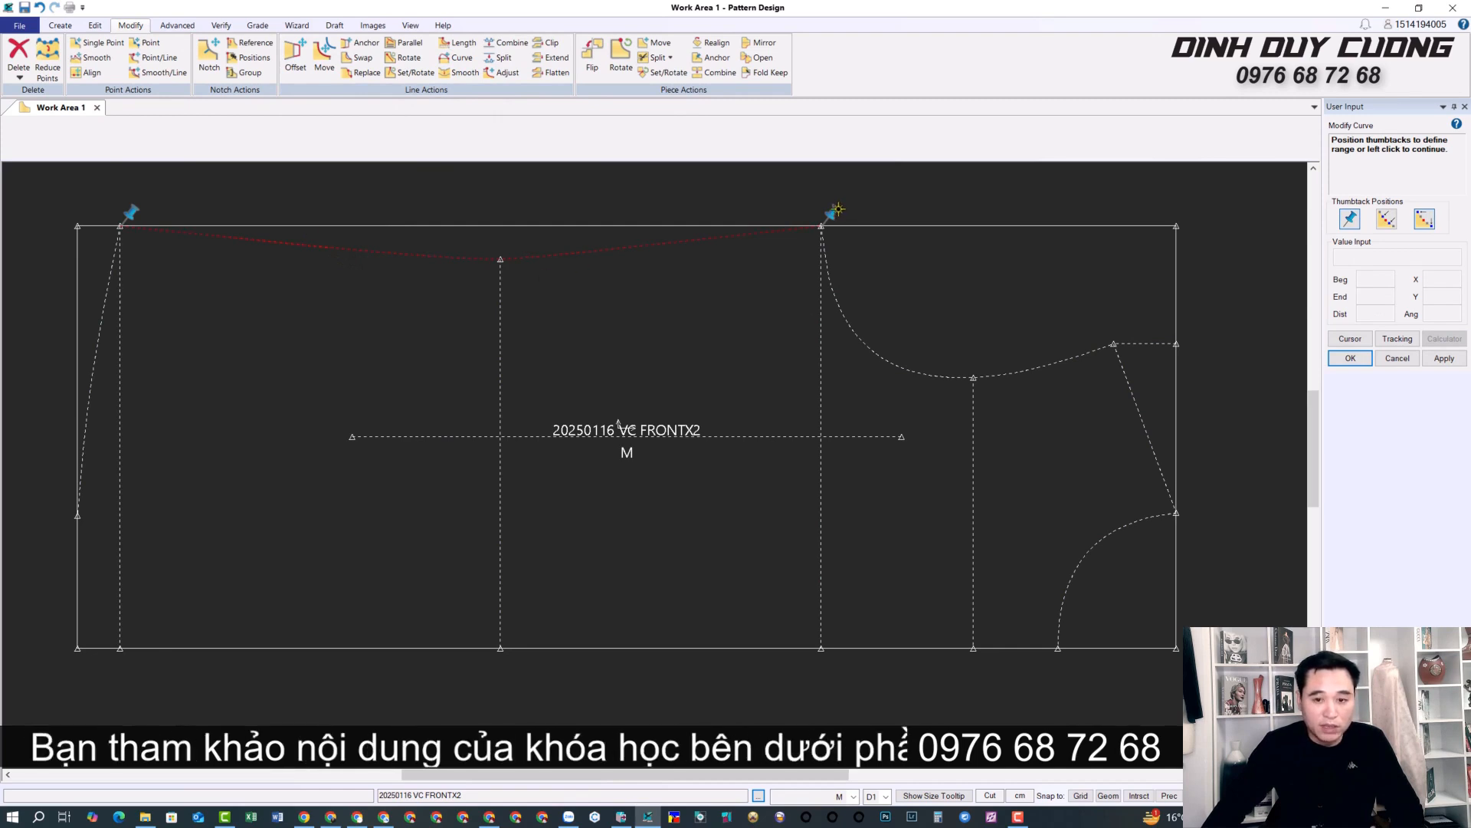
left_click_drag(834, 208, 502, 257)
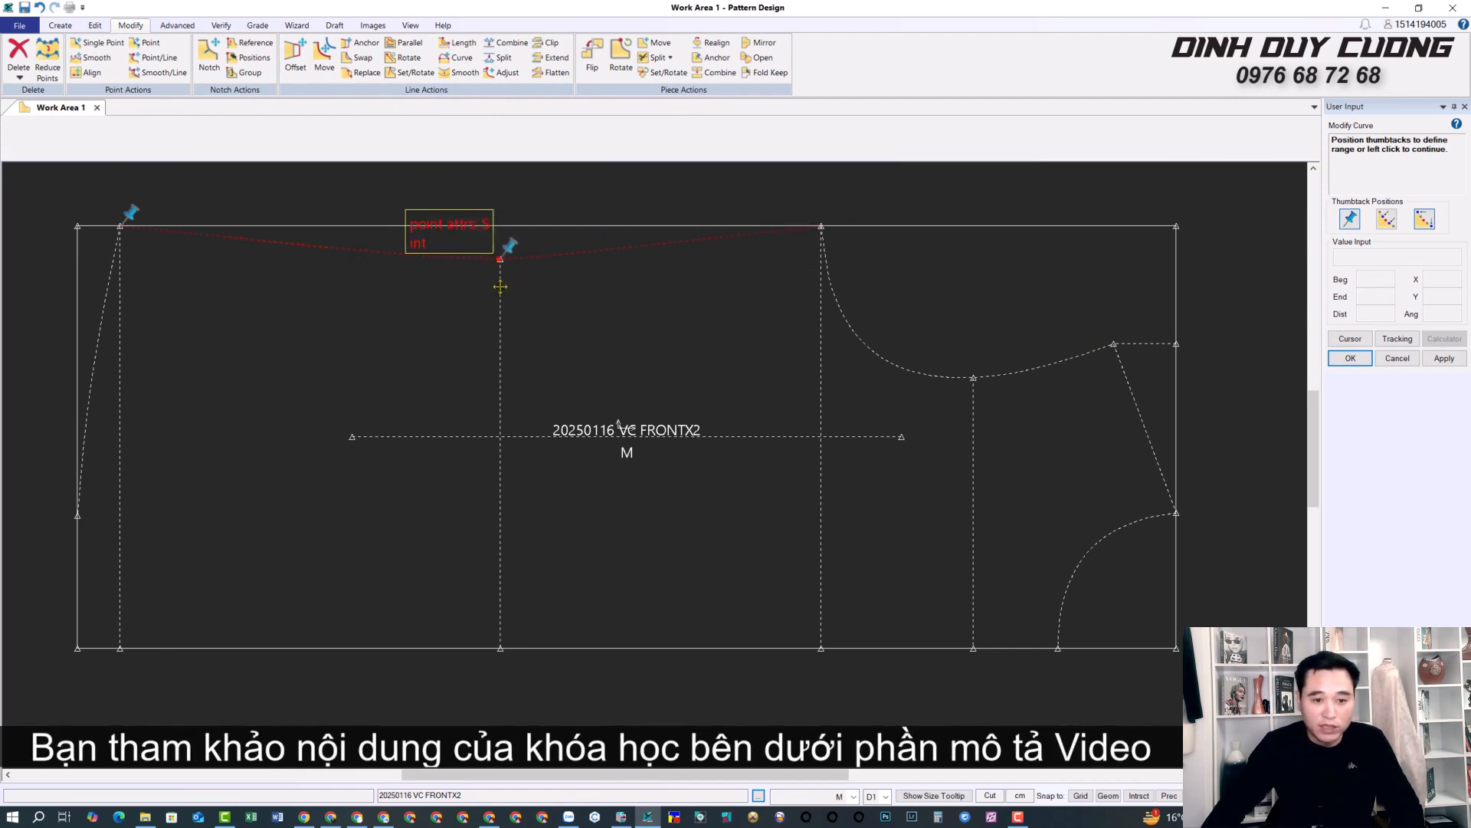
left_click(337, 246)
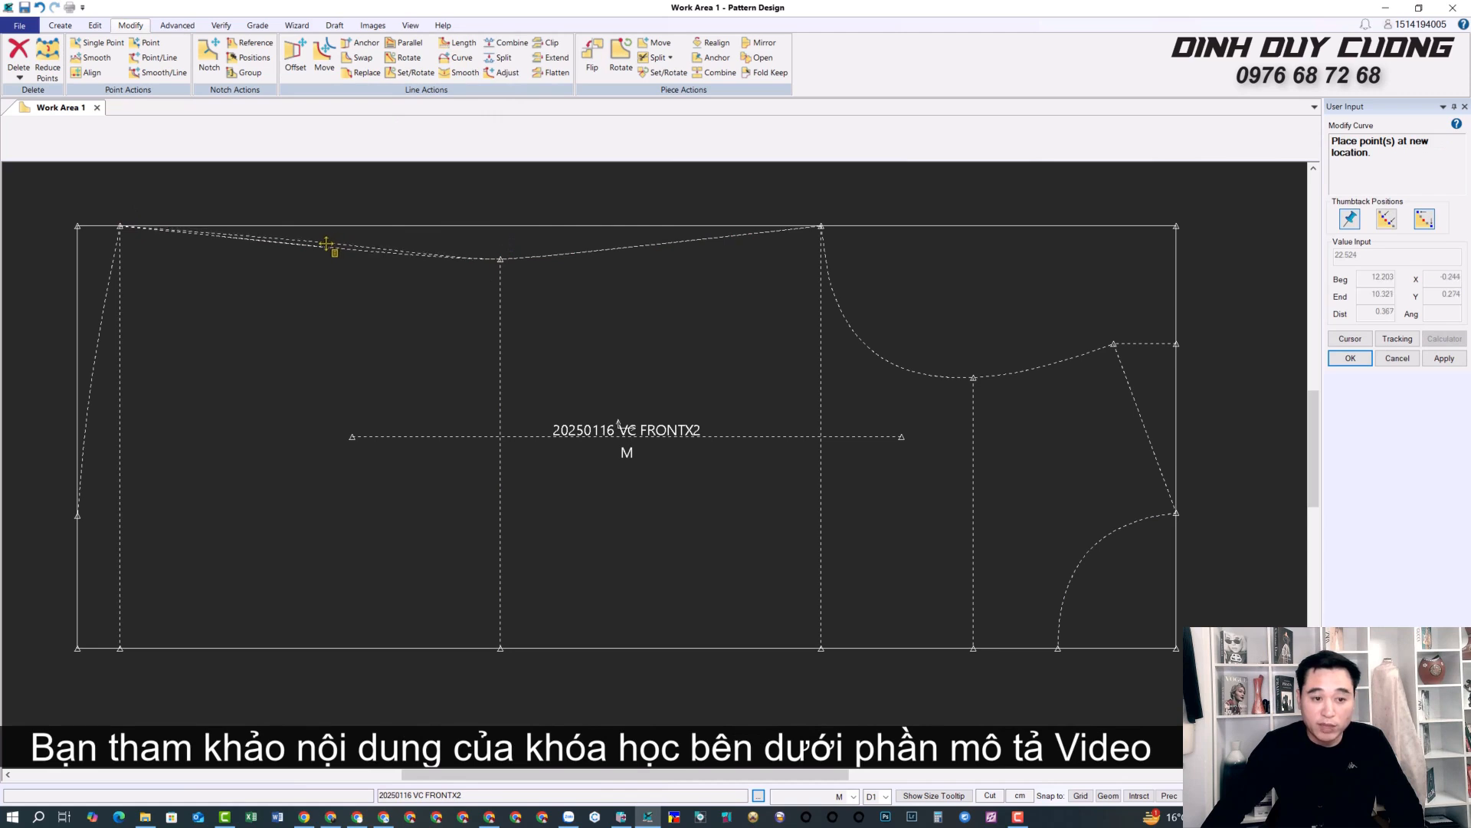
left_click(327, 245)
Step: Reshape the side seam closer to the hem, limiting the curve change to the stretch from the hem to just before the waist
left_click(251, 237)
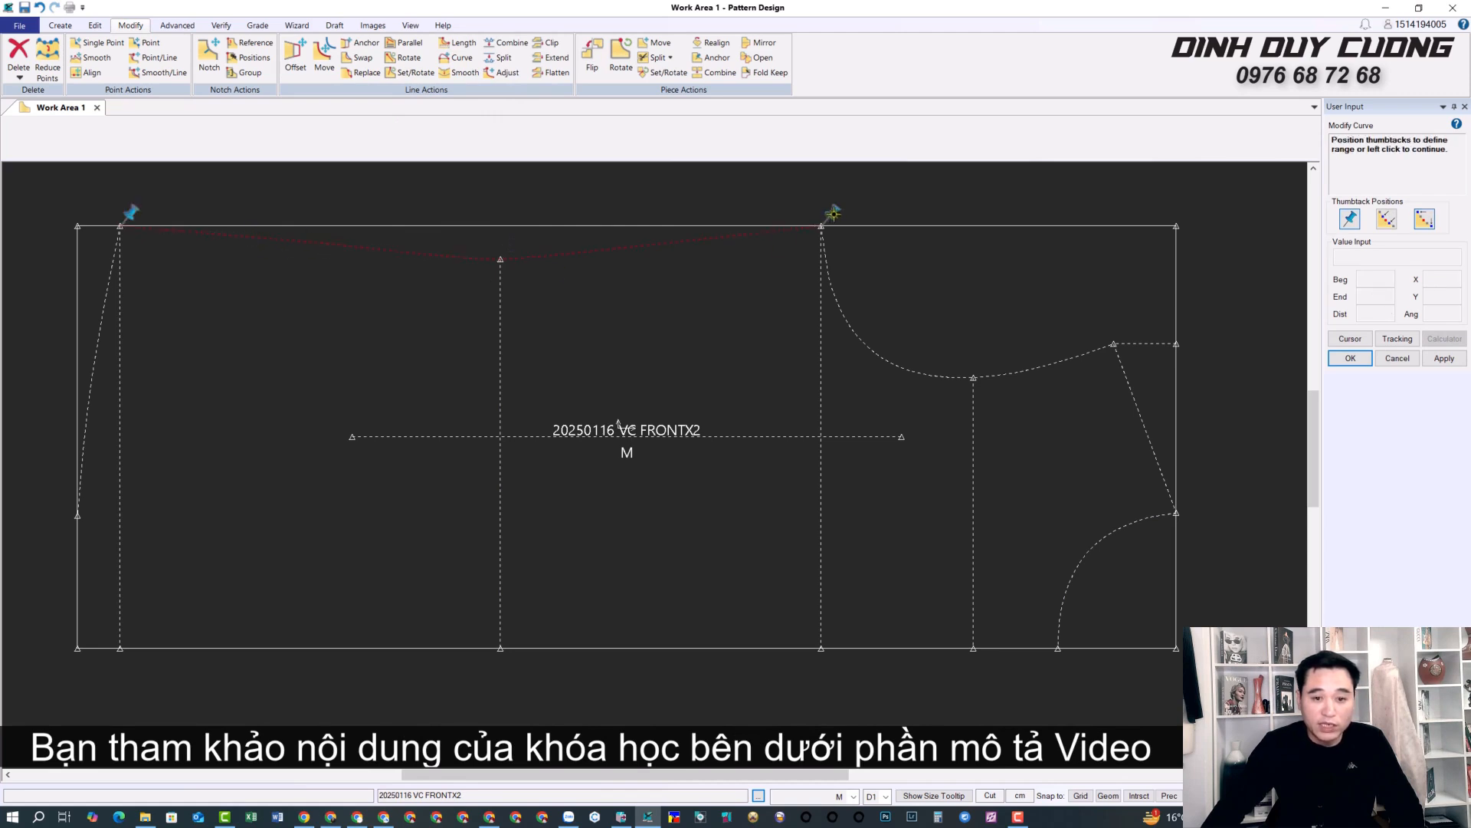
left_click_drag(460, 281, 445, 280)
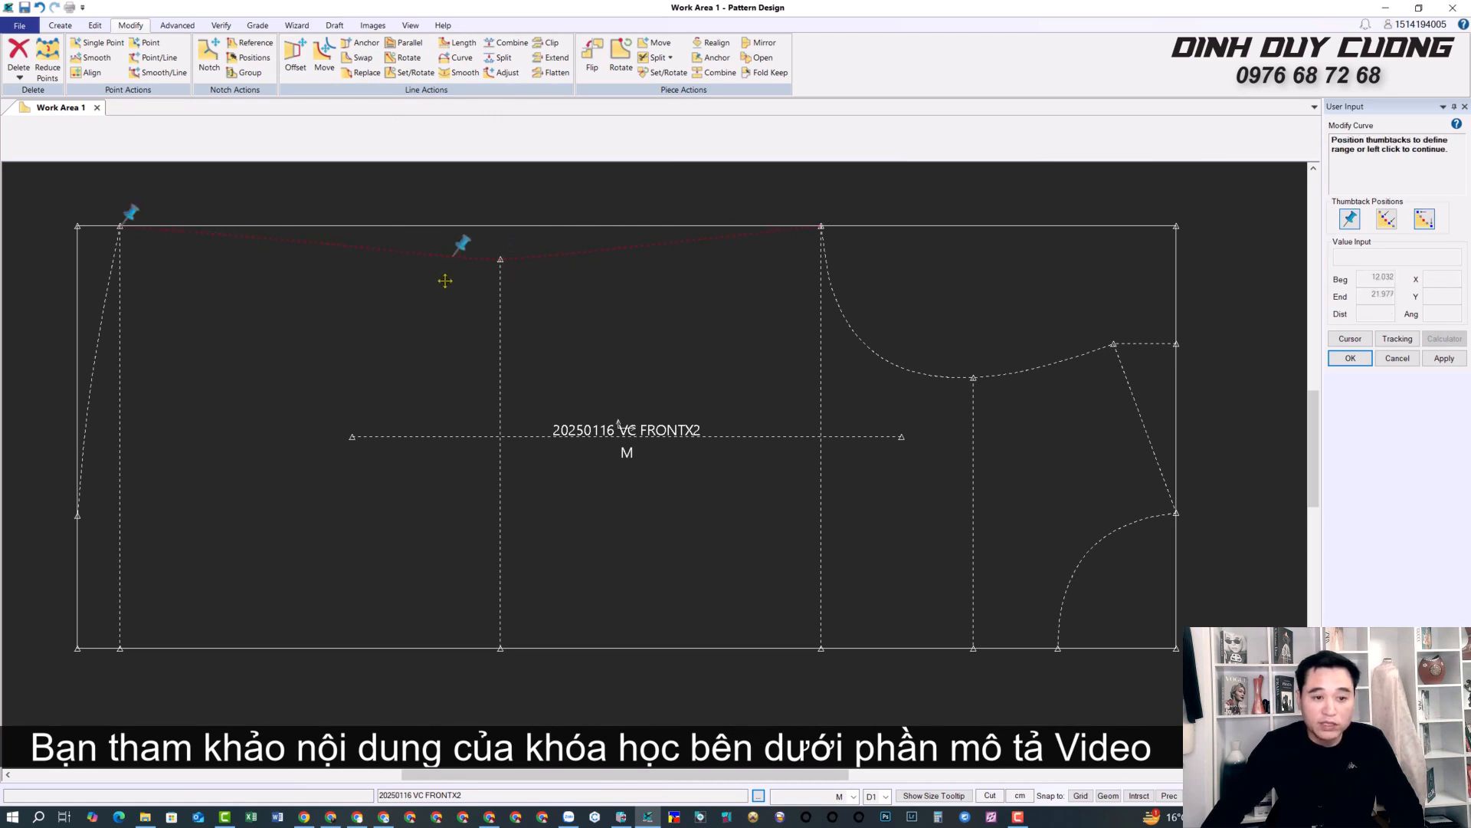
left_click(250, 238)
left_click(240, 235)
right_click(281, 320)
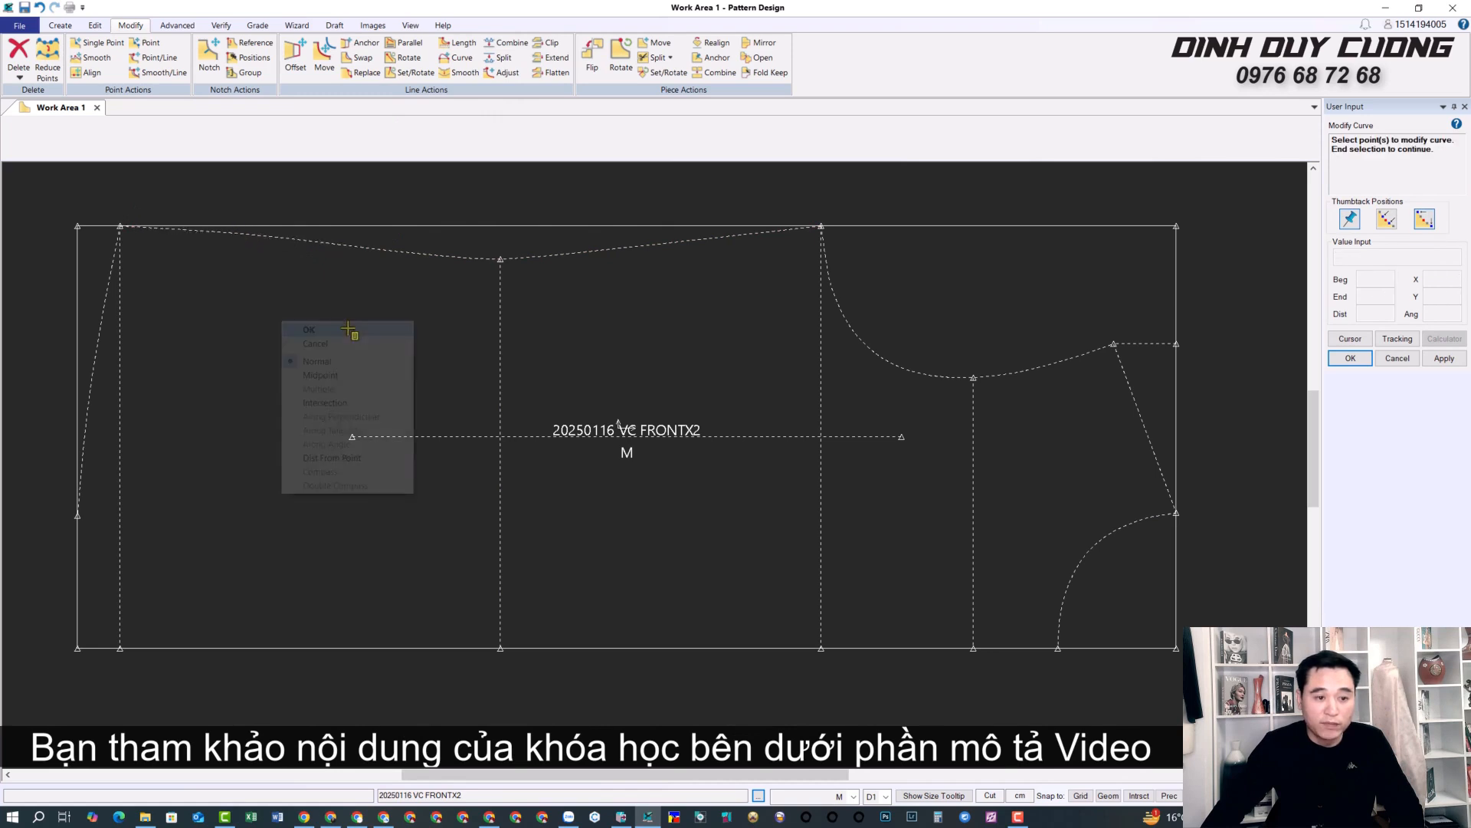
left_click(354, 334)
scroll(658, 435, "down", 3)
scroll(634, 479, "up", 1)
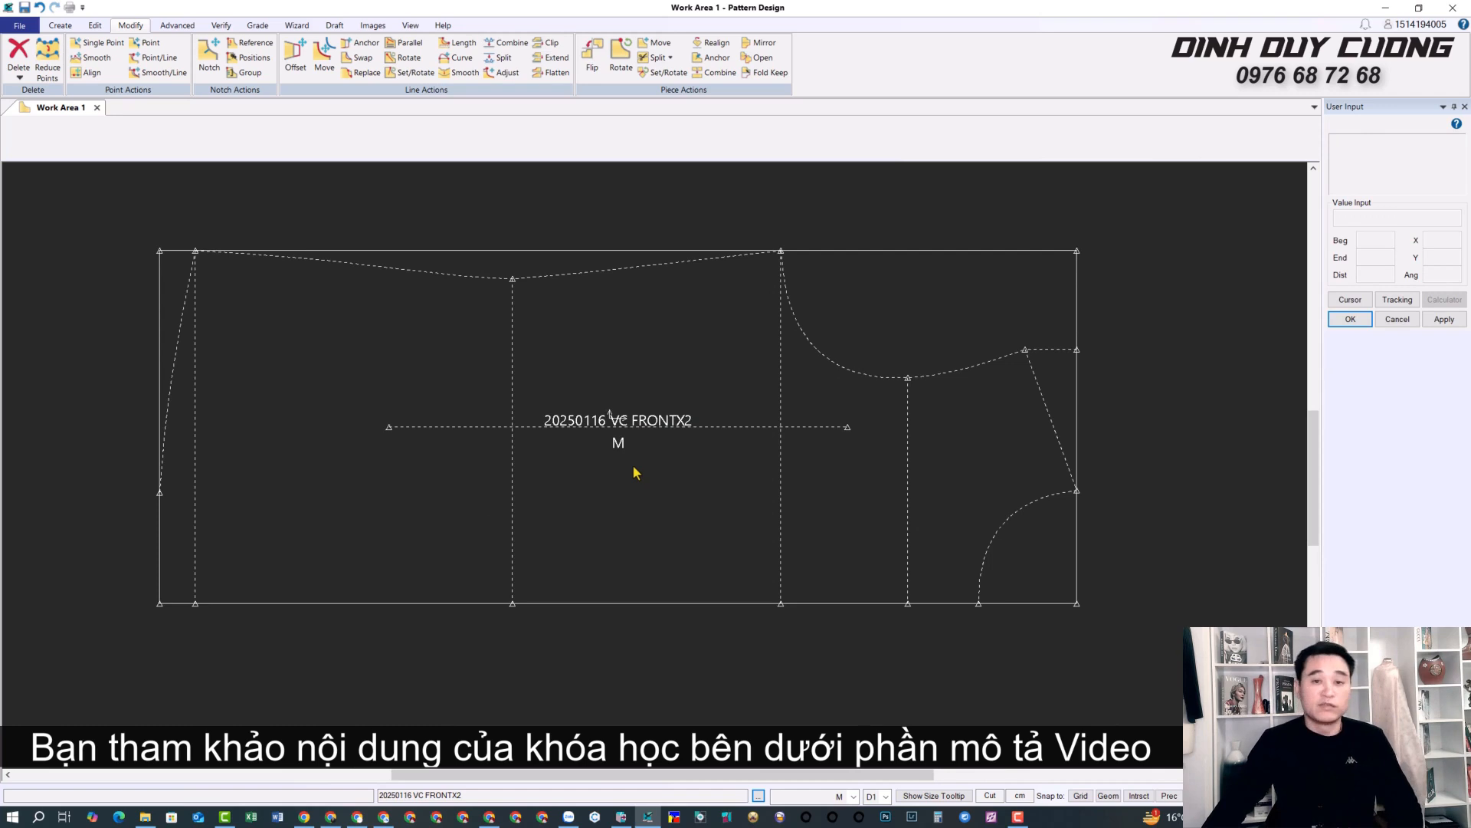
middle_click_drag(645, 372, 649, 385)
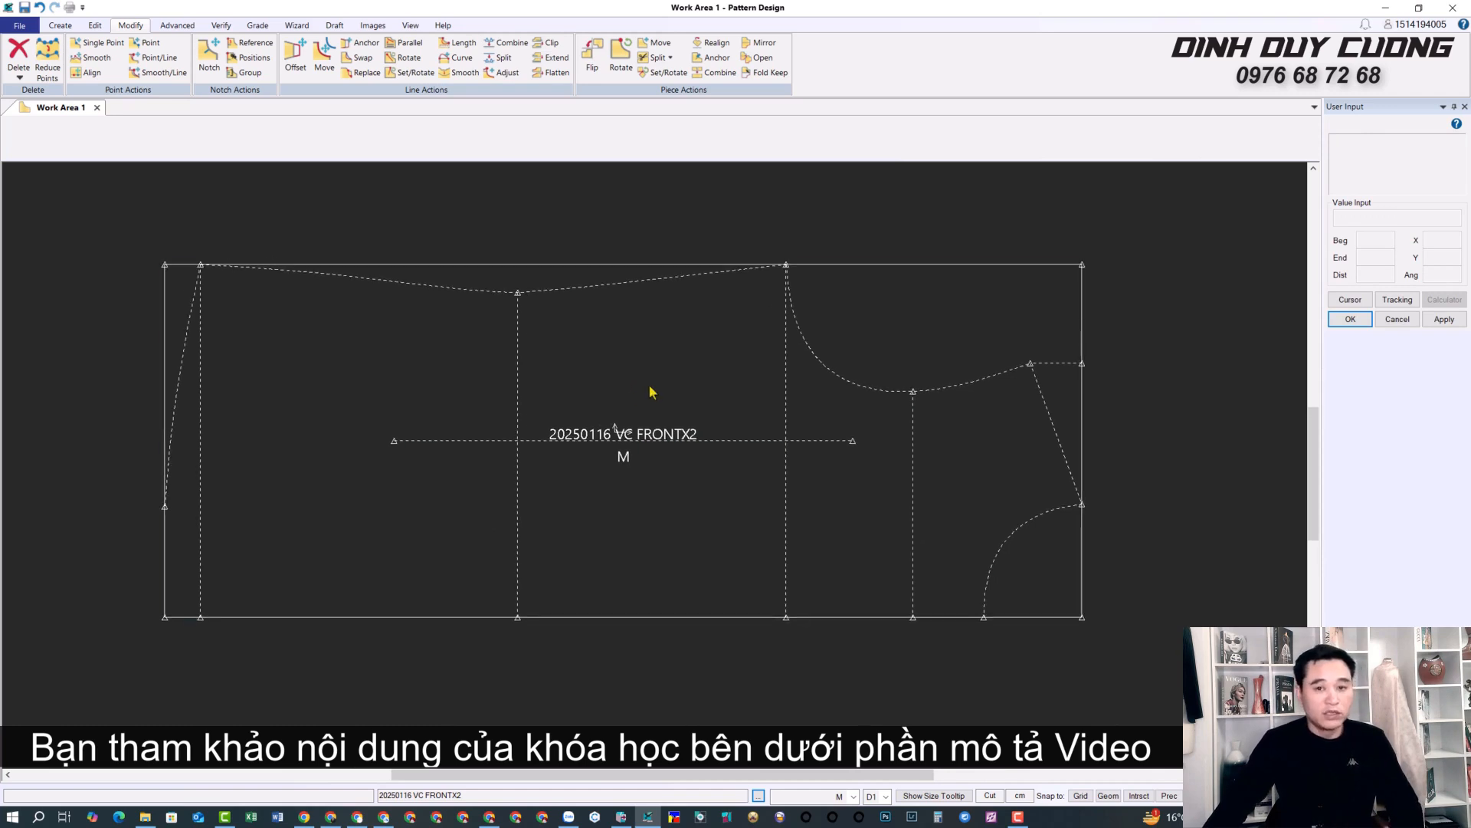
scroll(651, 392, "up", 1)
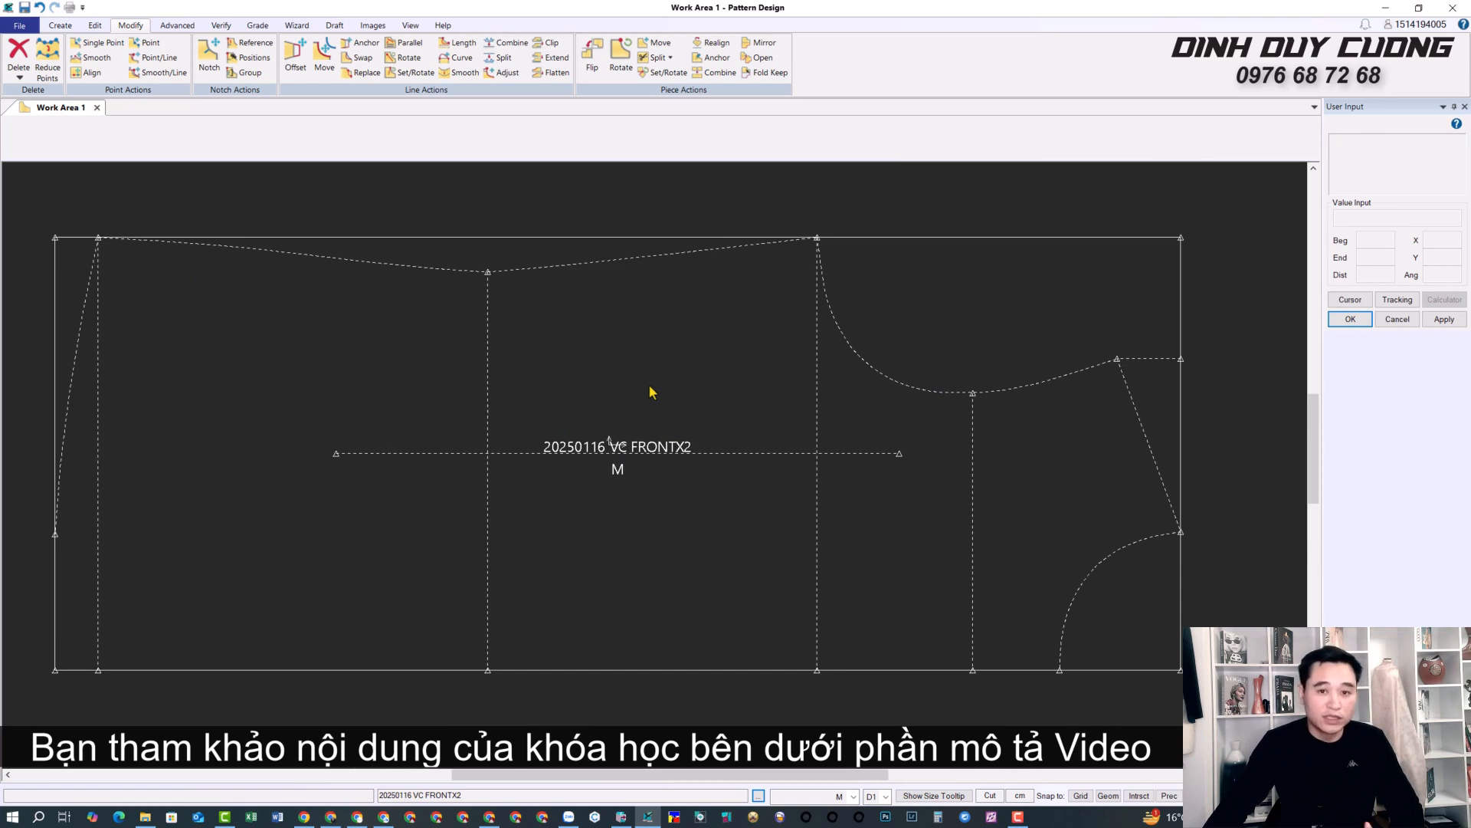
scroll(651, 392, "down", 1)
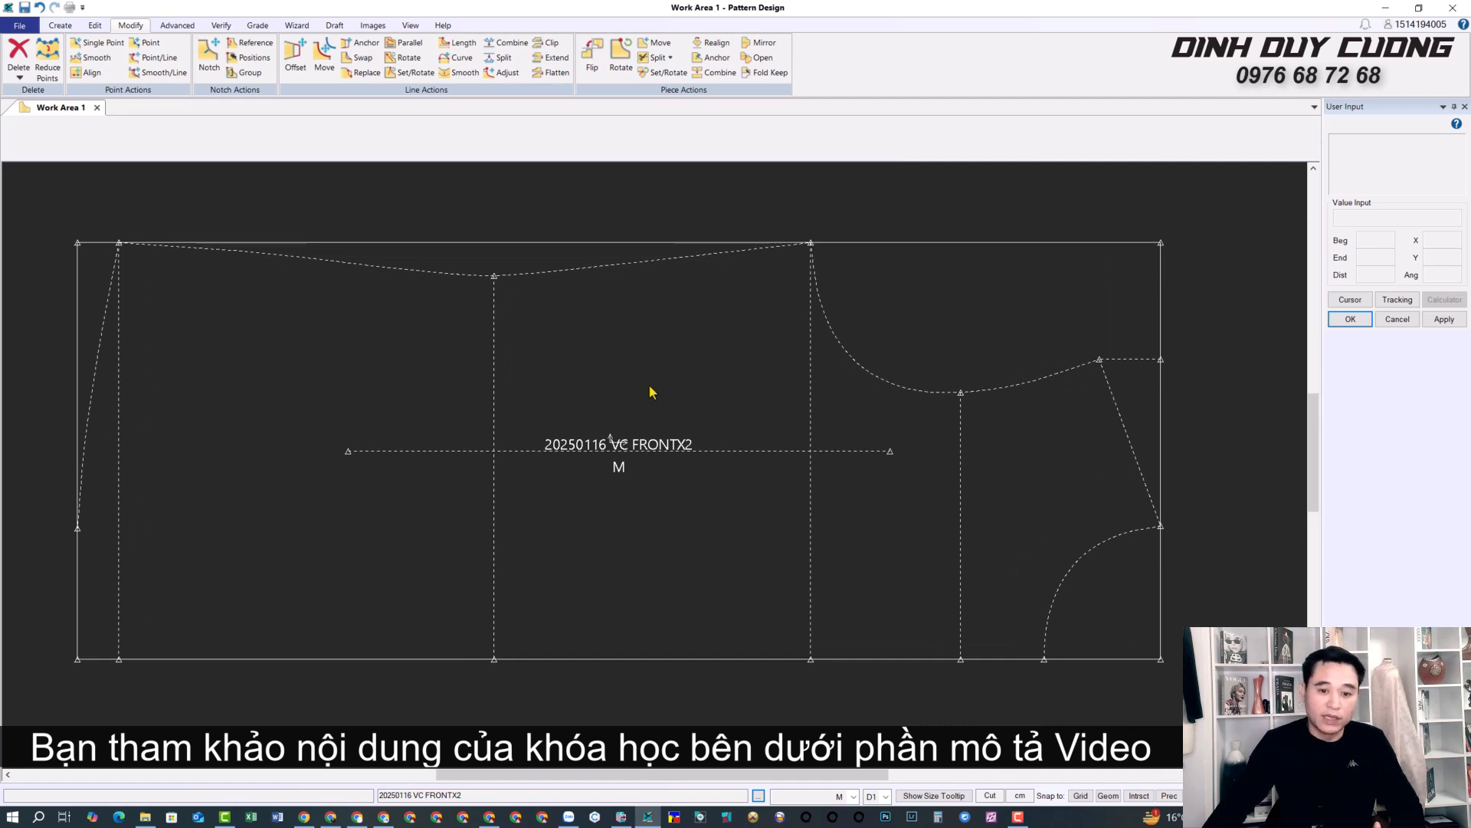
left_click(60, 25)
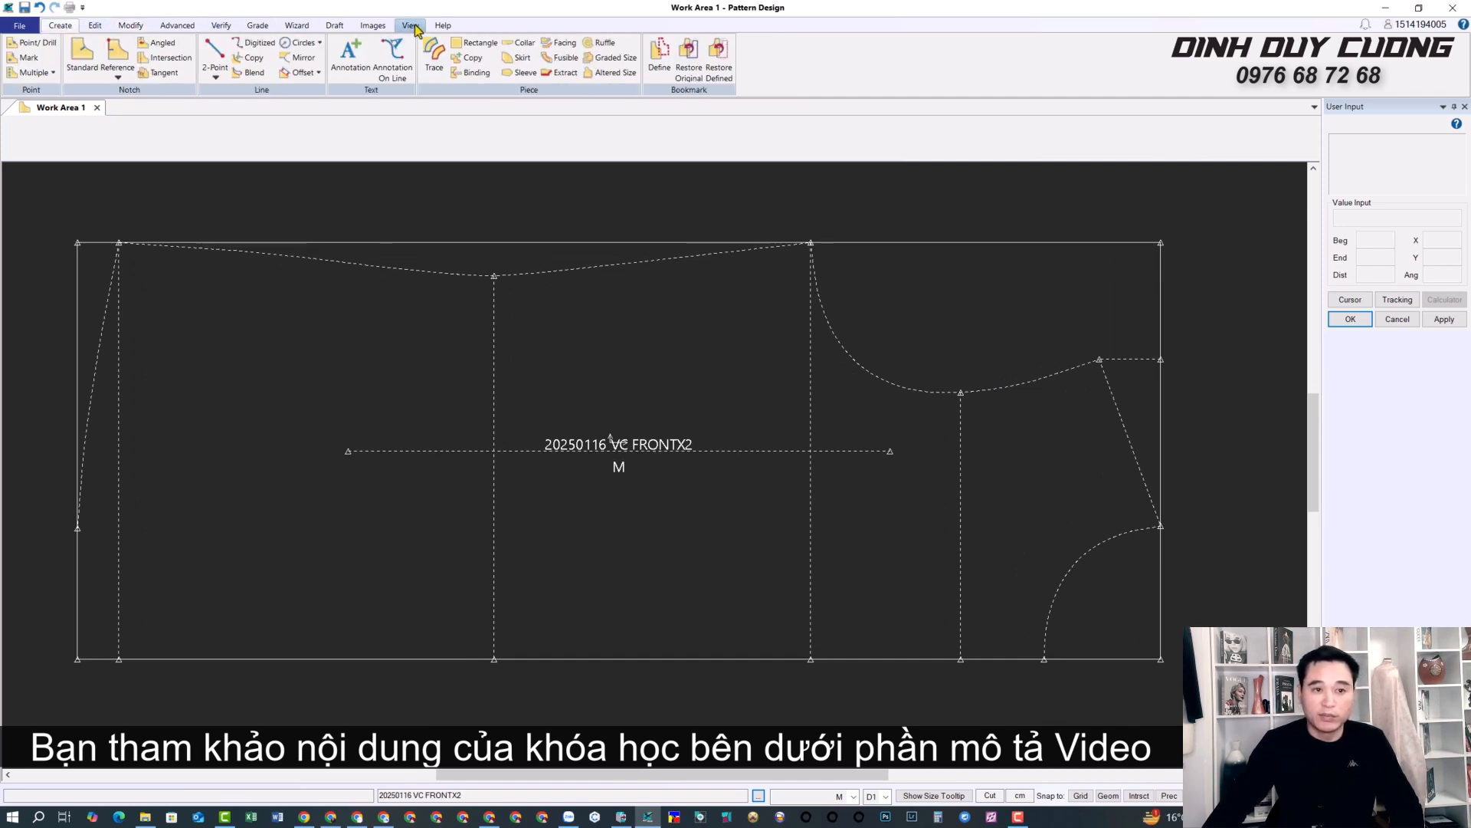
left_click(297, 27)
left_click(180, 26)
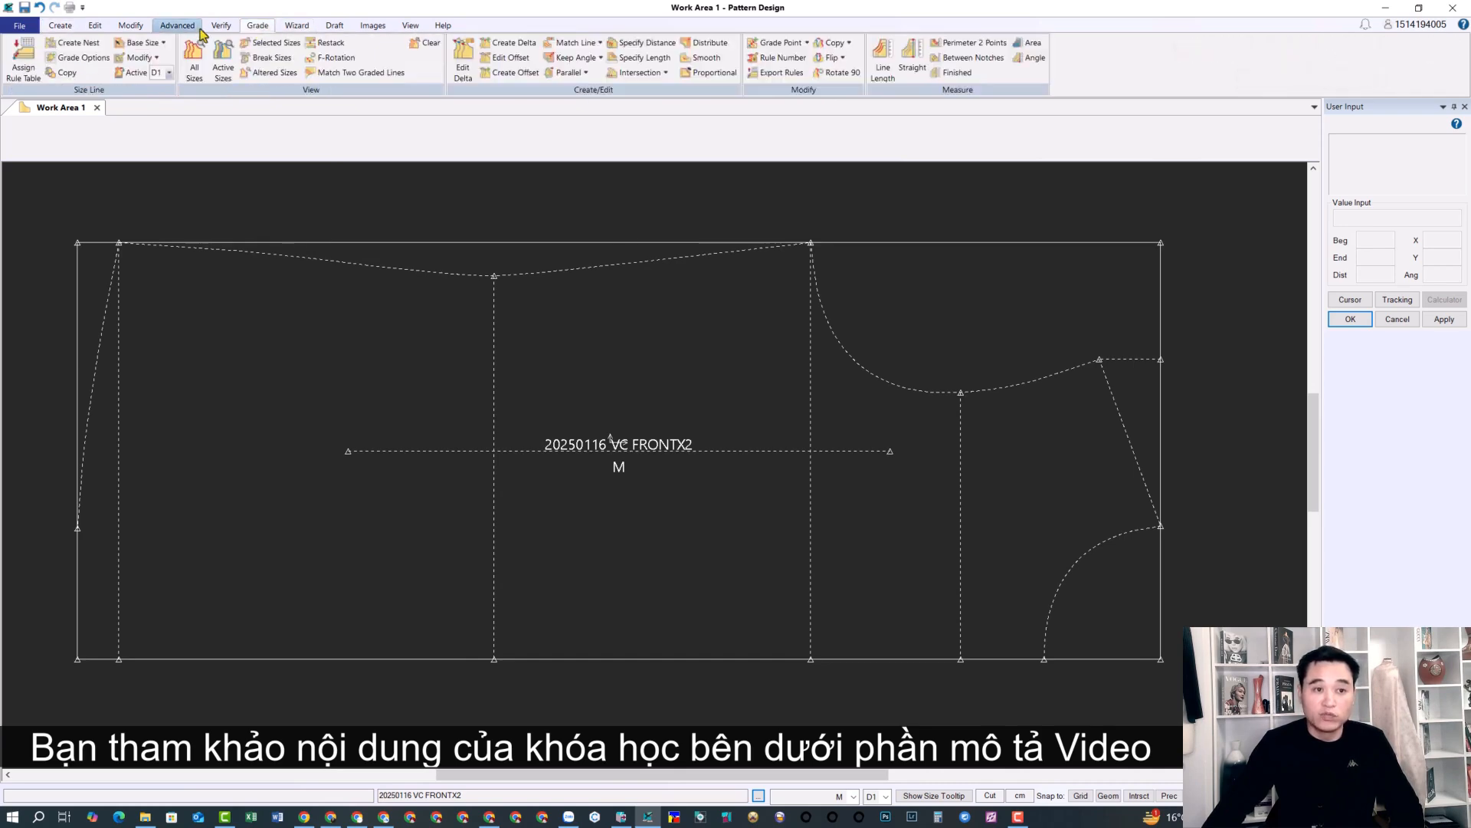
left_click(132, 27)
left_click(93, 27)
Step: Switch to Chrome and look through the PDS Academy course list and the instructor's YouTube channel videos
left_click(304, 817)
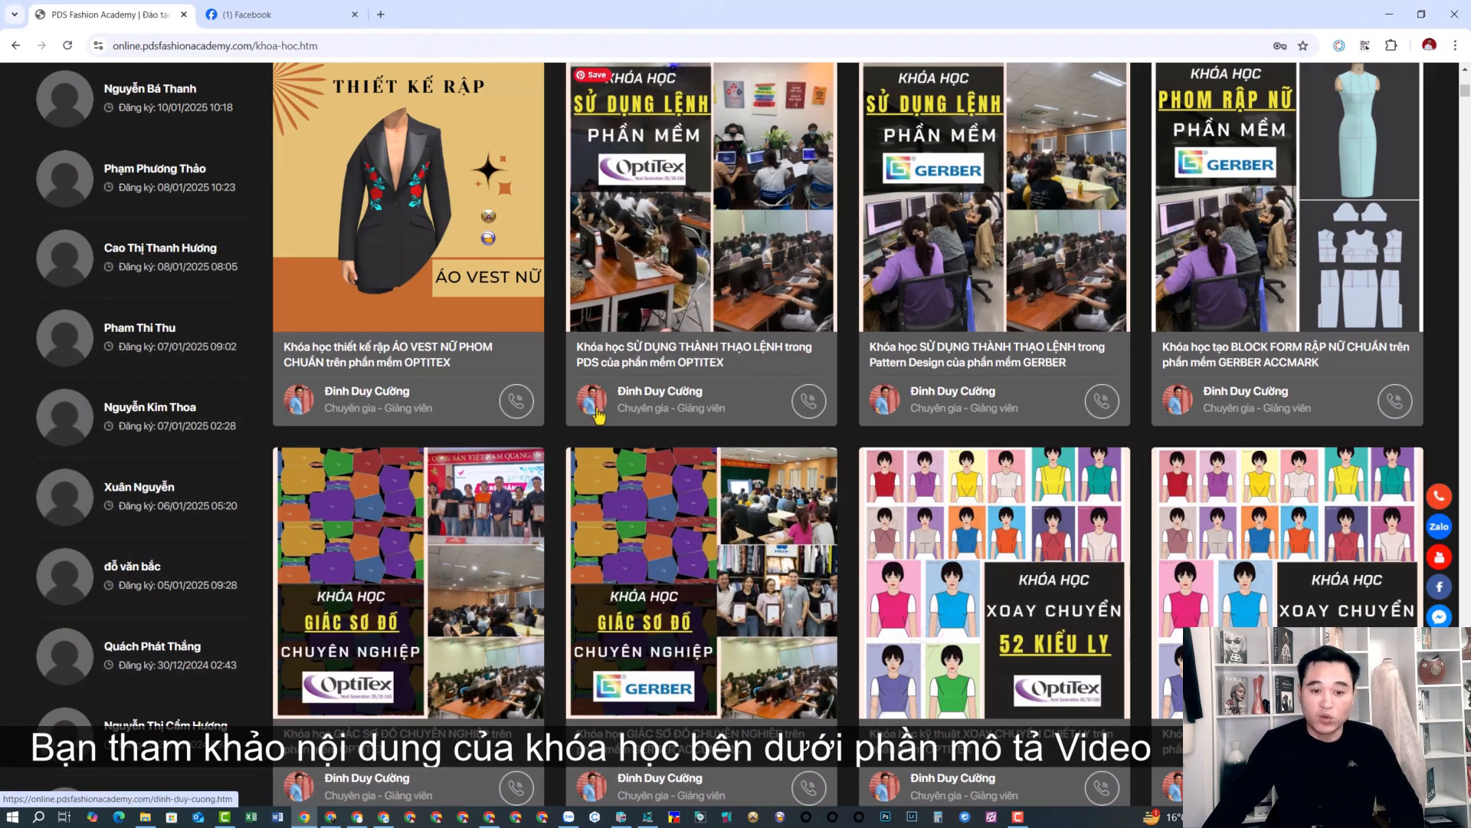
scroll(568, 453, "up", 10)
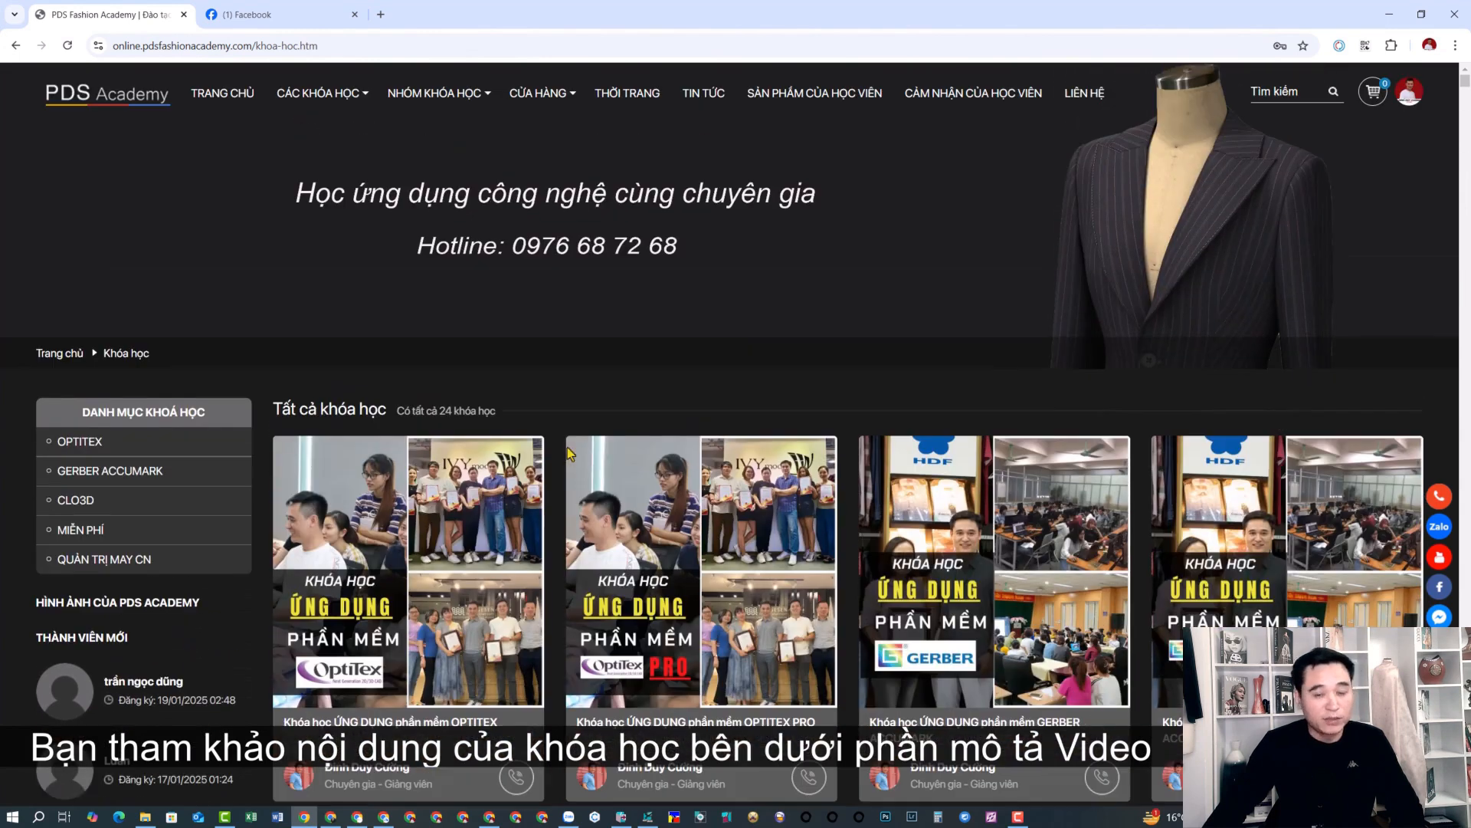
left_click(489, 817)
scroll(247, 490, "down", 10)
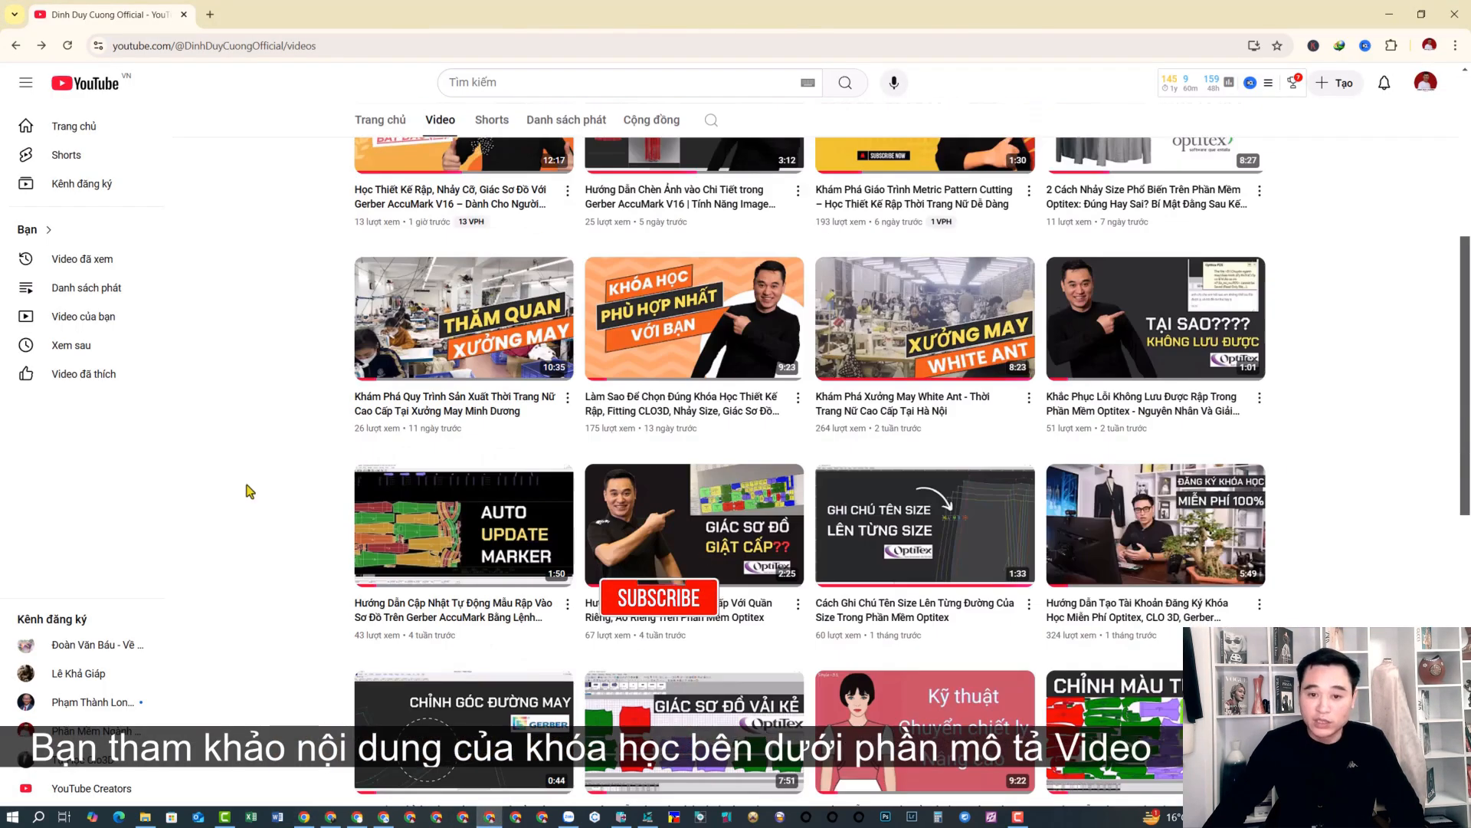
scroll(247, 490, "up", 10)
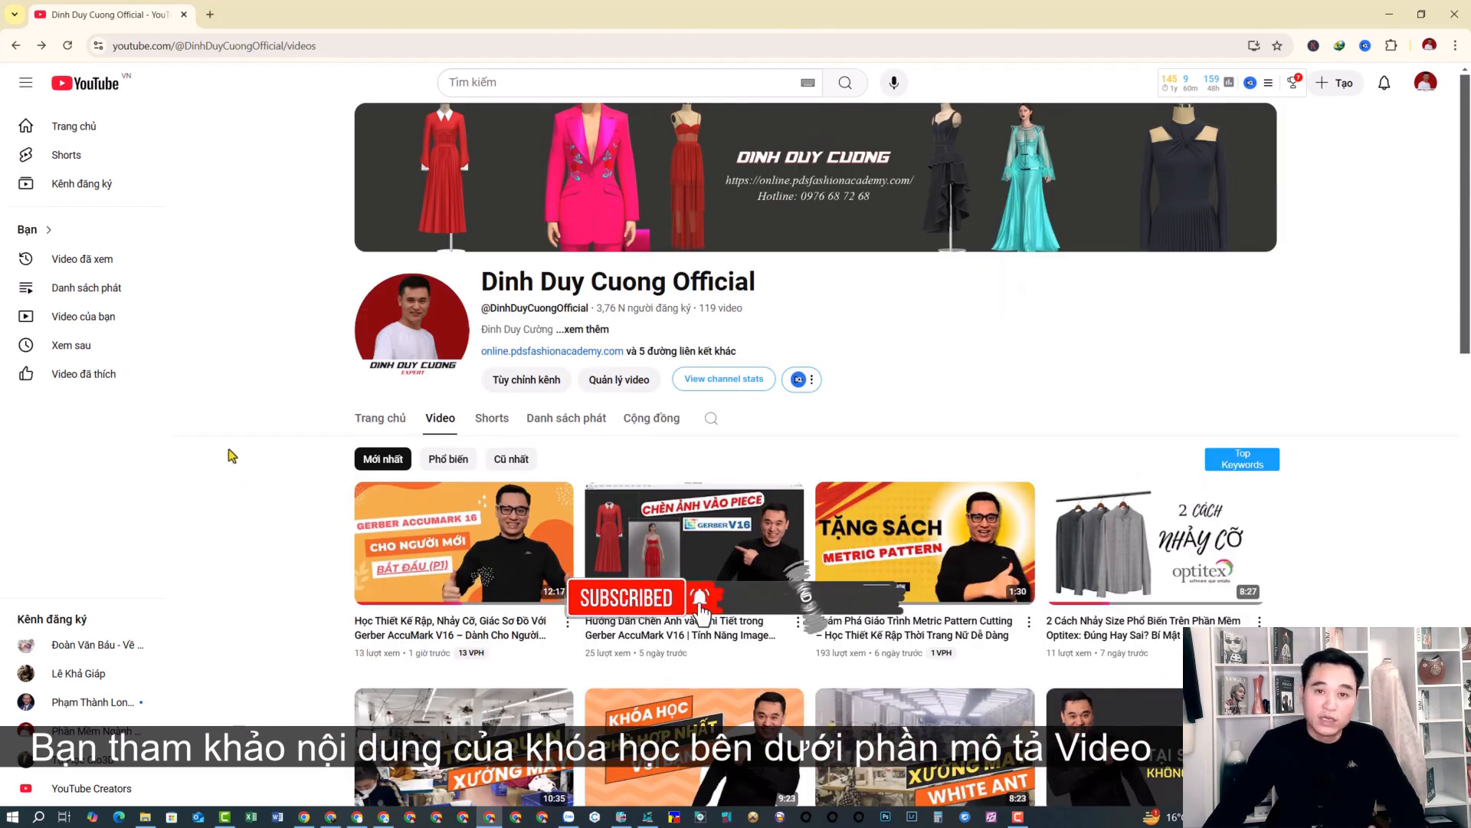